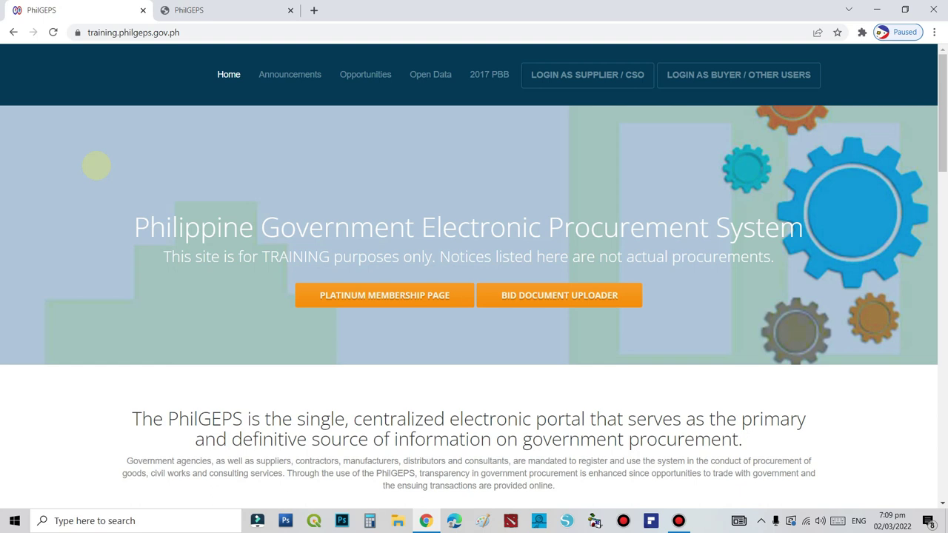
# Select the training site's web address, then switch to the notices.philgeps.gov.ph tab
pyautogui.click(230, 31)
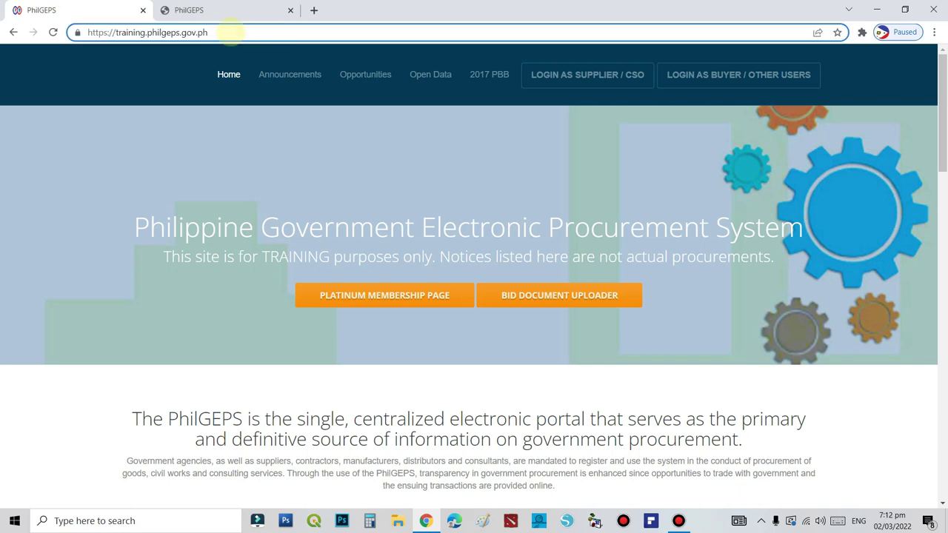
pyautogui.moveTo(229, 32); pyautogui.dragTo(80, 51)
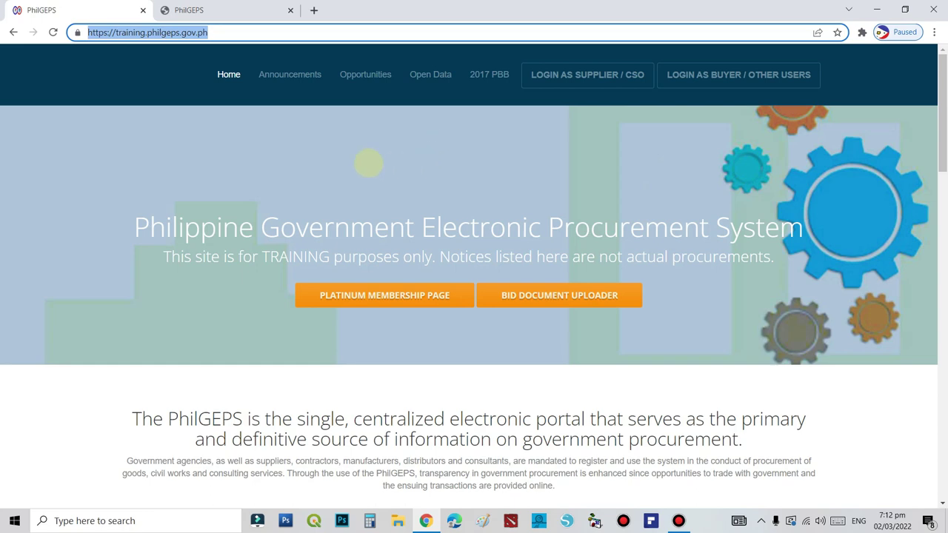
pyautogui.hotkey('ctrl', 'Tab')
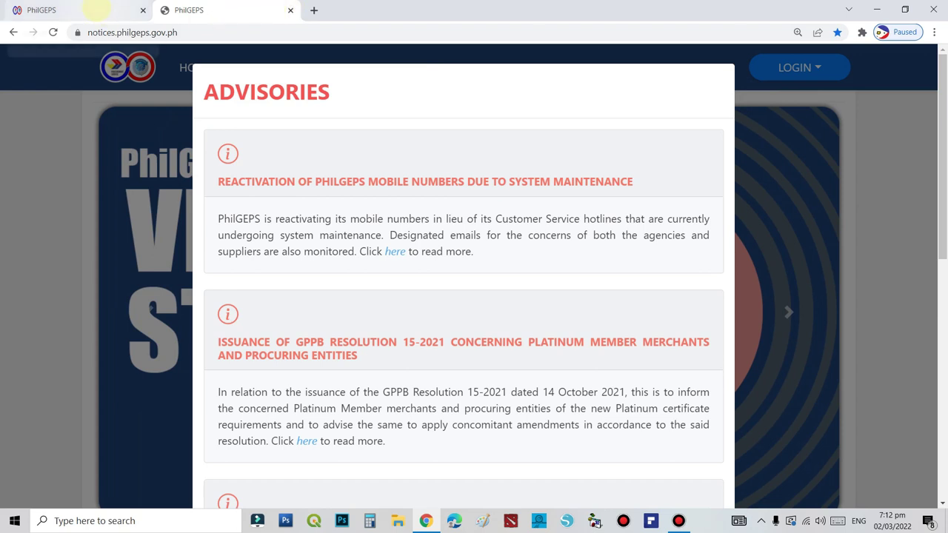
# Go back to the training.philgeps.gov.ph home page tab
pyautogui.click(96, 10)
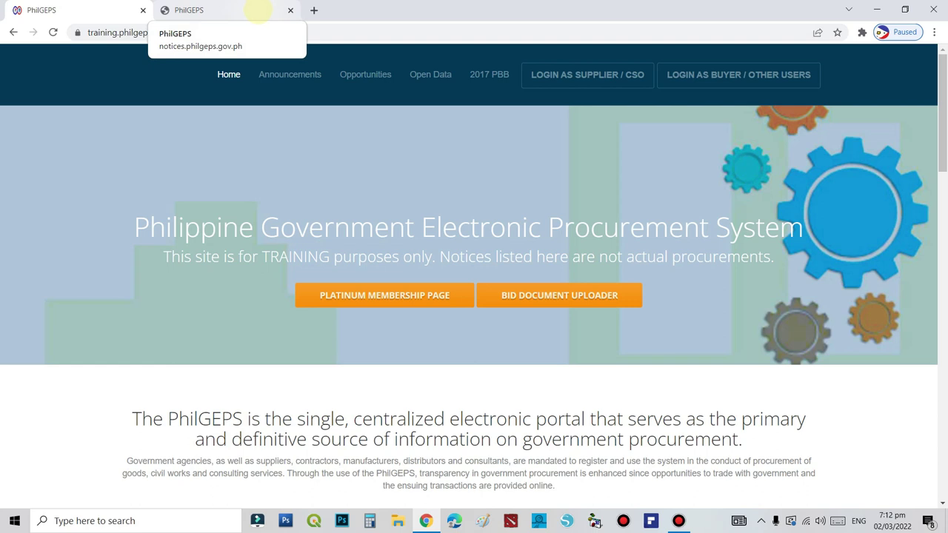
pyautogui.click(162, 74)
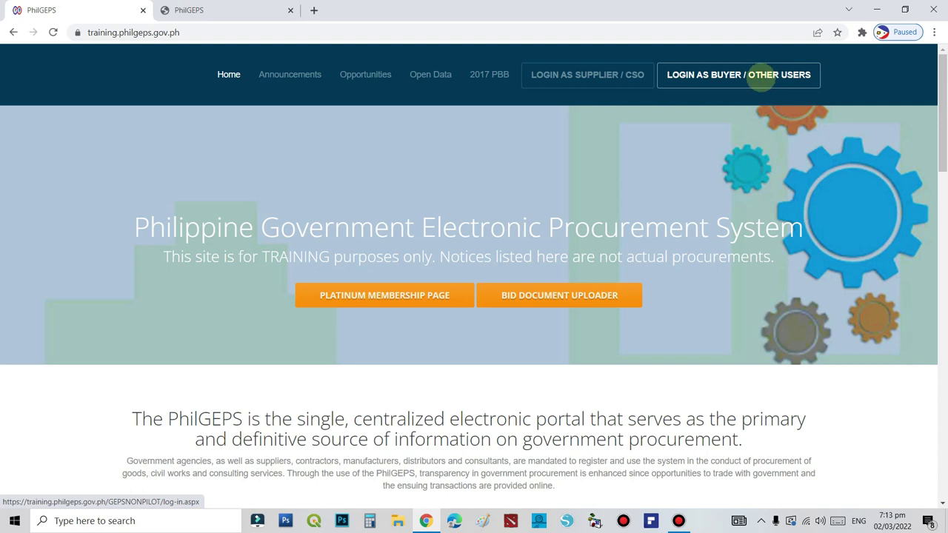
# Log in as buyer with the GEPS User ID and password, then switch to the notices site
pyautogui.click(761, 77)
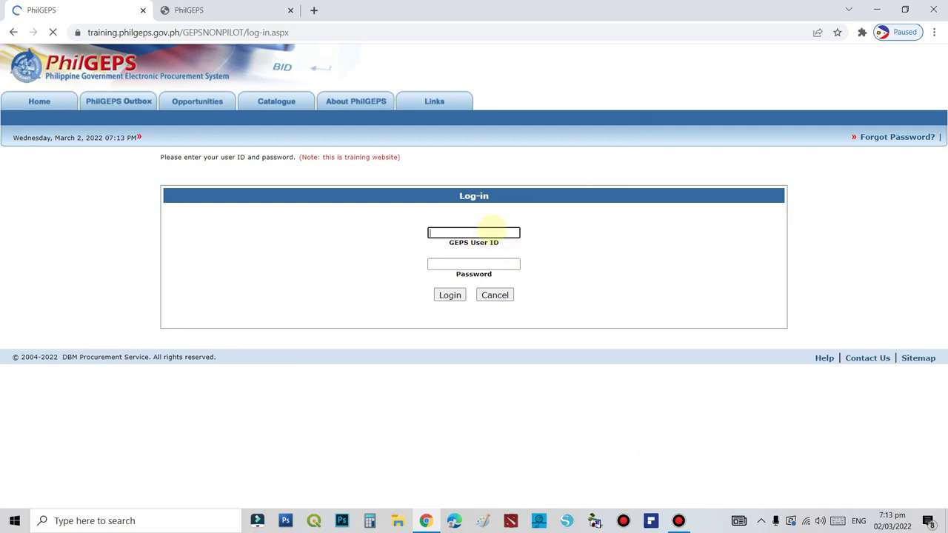
pyautogui.click(490, 231)
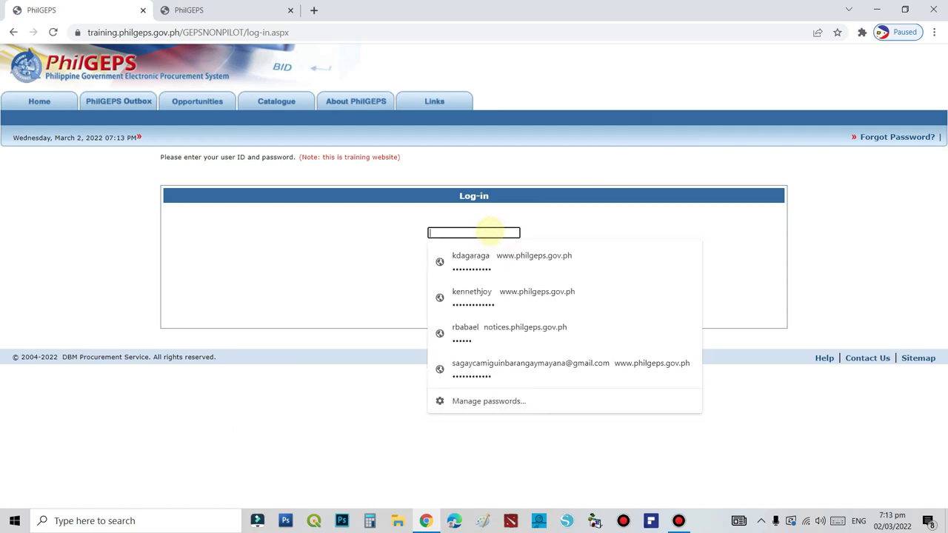
pyautogui.click(326, 259)
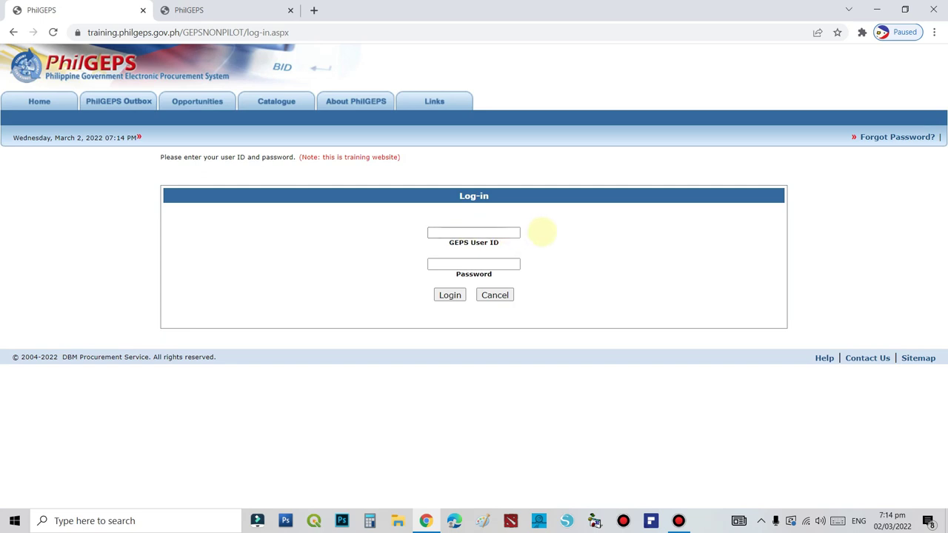
pyautogui.click(450, 232)
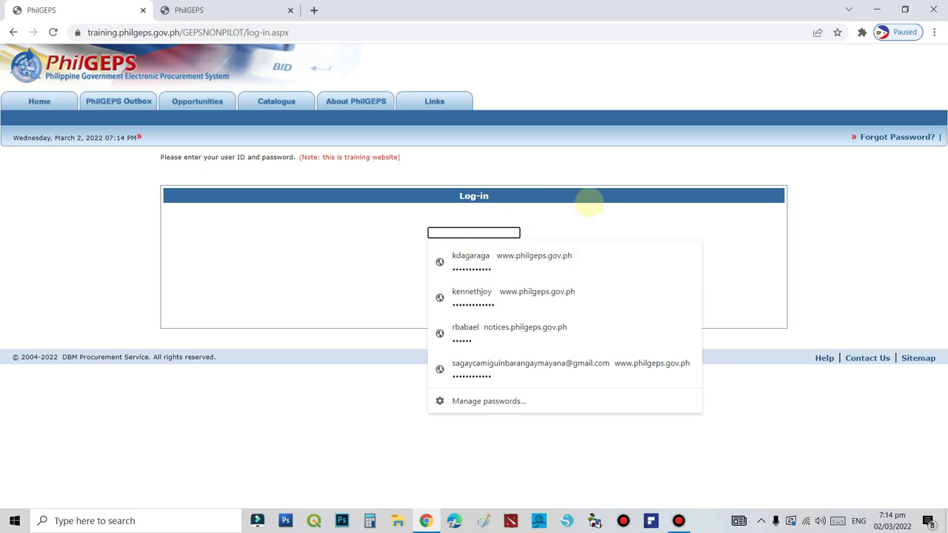
pyautogui.click(746, 215)
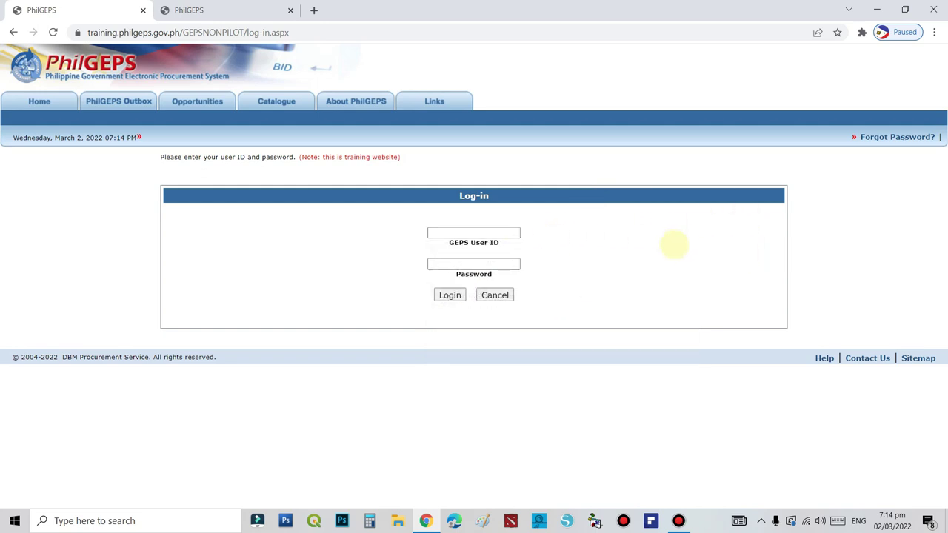
pyautogui.click(457, 233)
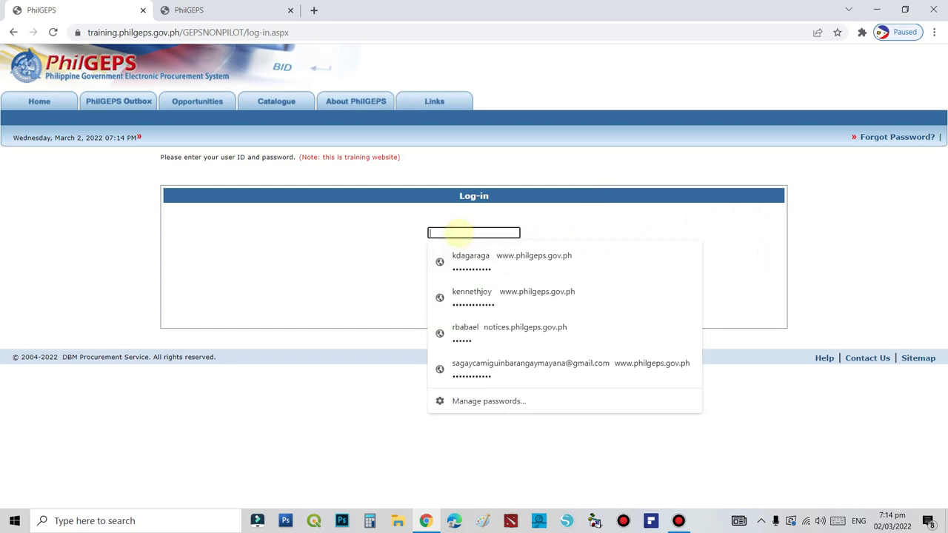
pyautogui.write('a')
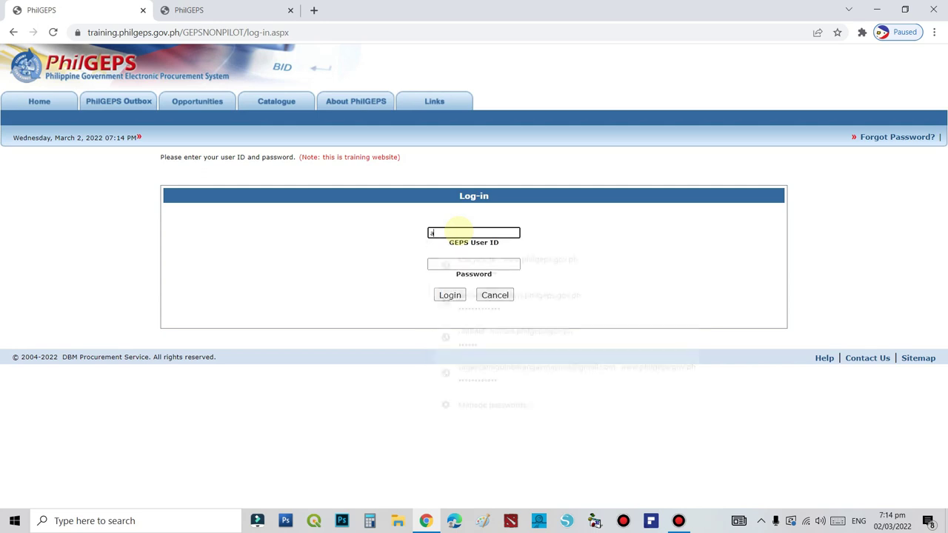
pyautogui.write('gency')
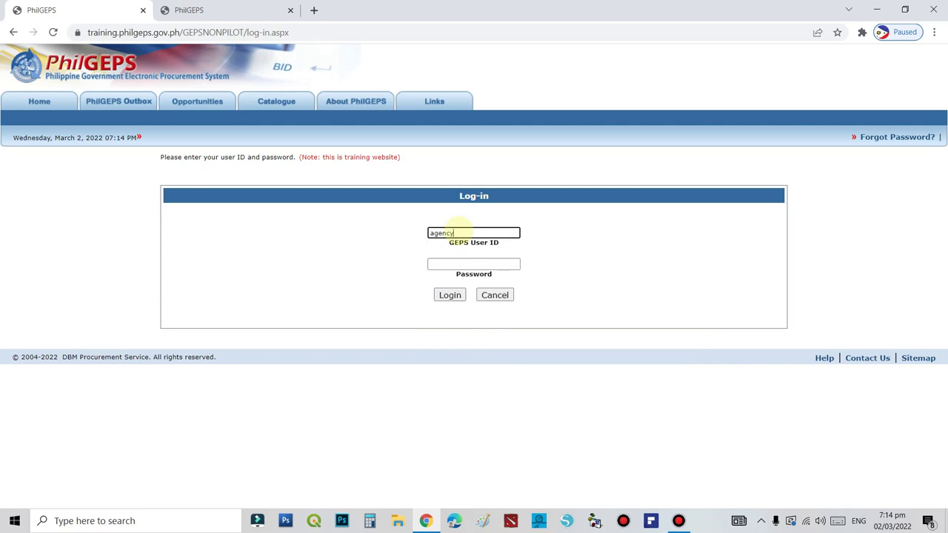
pyautogui.write('26')
pyautogui.press('Tab')
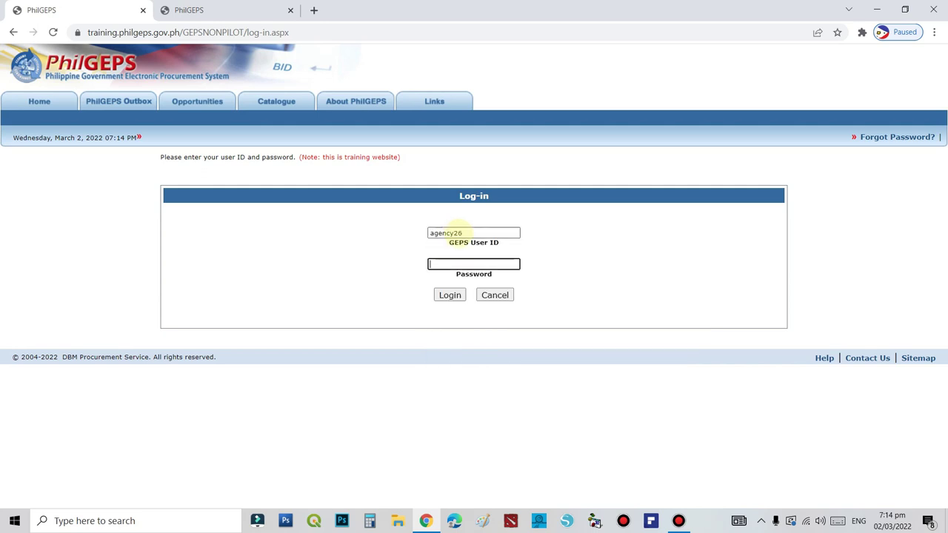
pyautogui.write('***********')
pyautogui.click(449, 295)
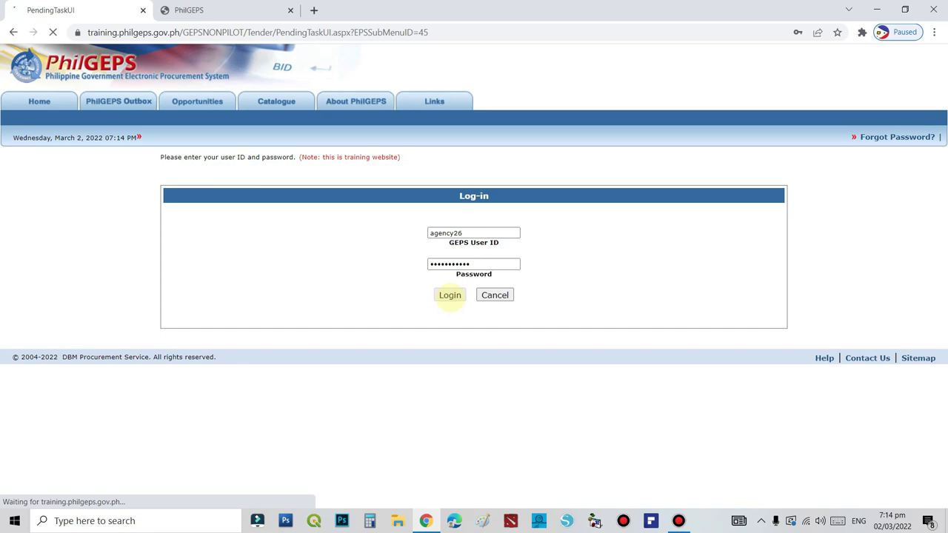
pyautogui.click(194, 10)
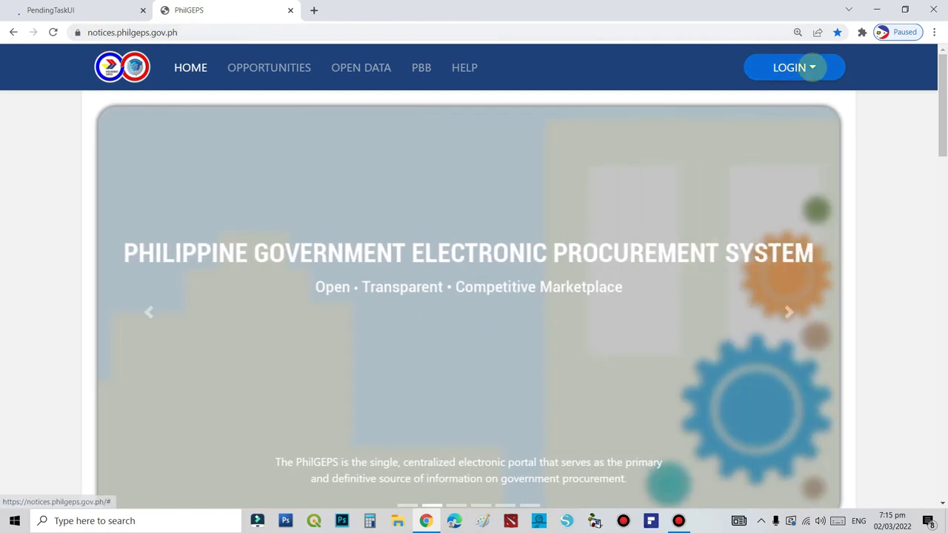
# Bring up the notices site's Login as Buyer page, then return to the Pending Tasks tab
pyautogui.click(811, 67)
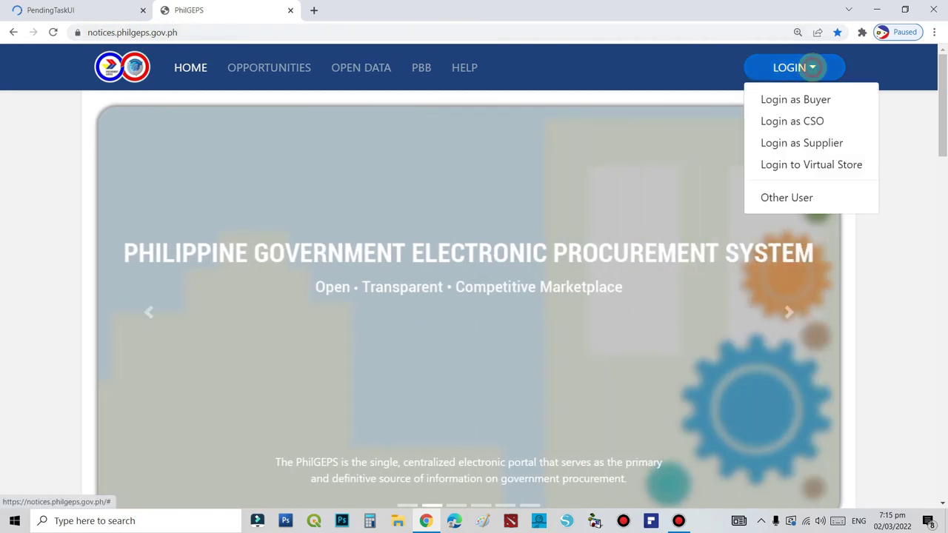
pyautogui.click(795, 99)
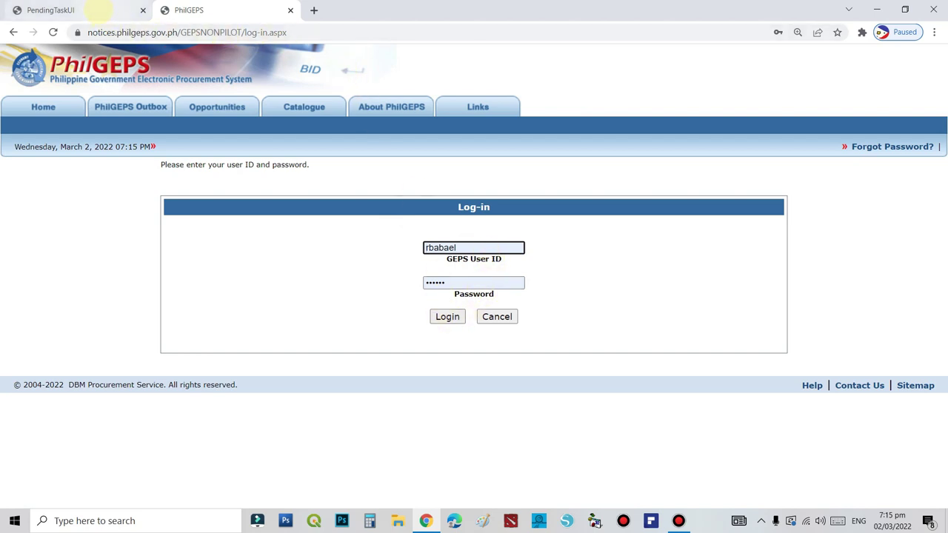
pyautogui.click(96, 9)
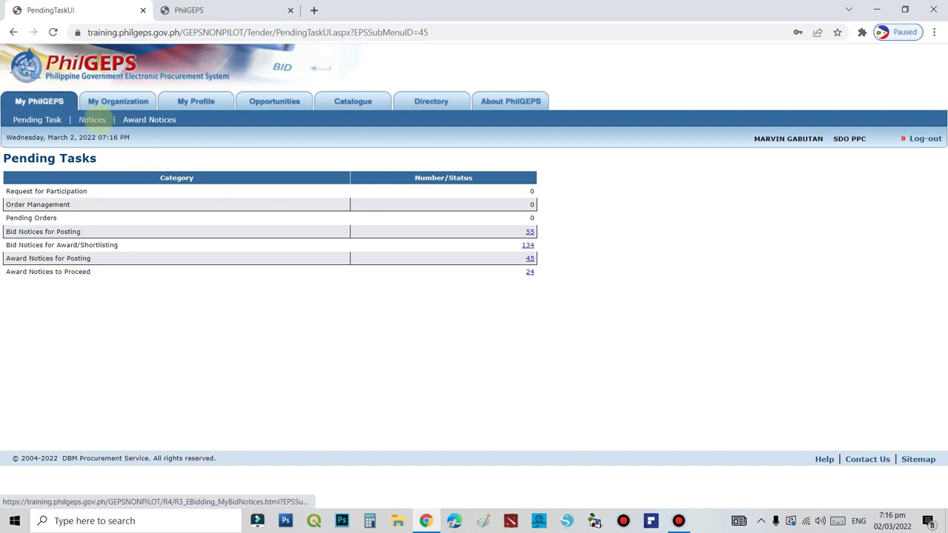
# Go to My Notices and start a new notice with Create Notice
pyautogui.click(92, 120)
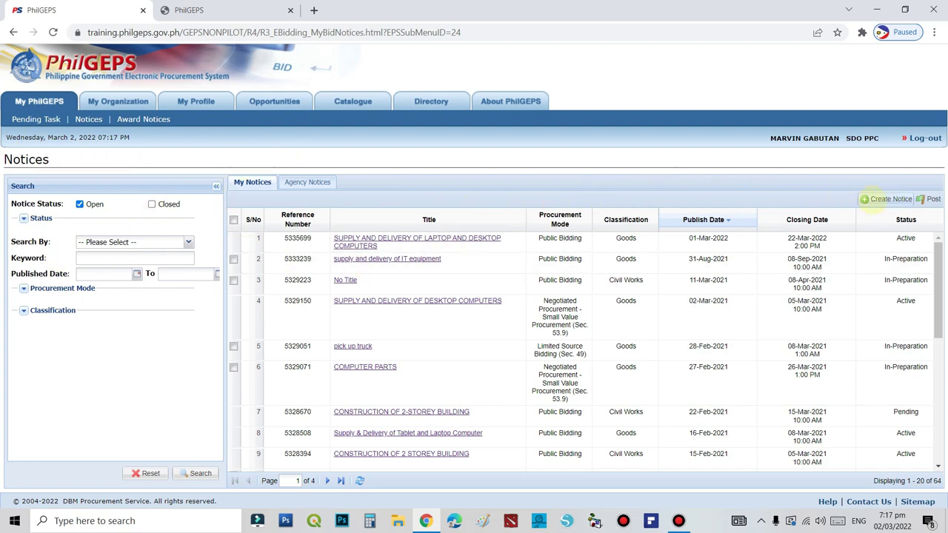
pyautogui.click(871, 197)
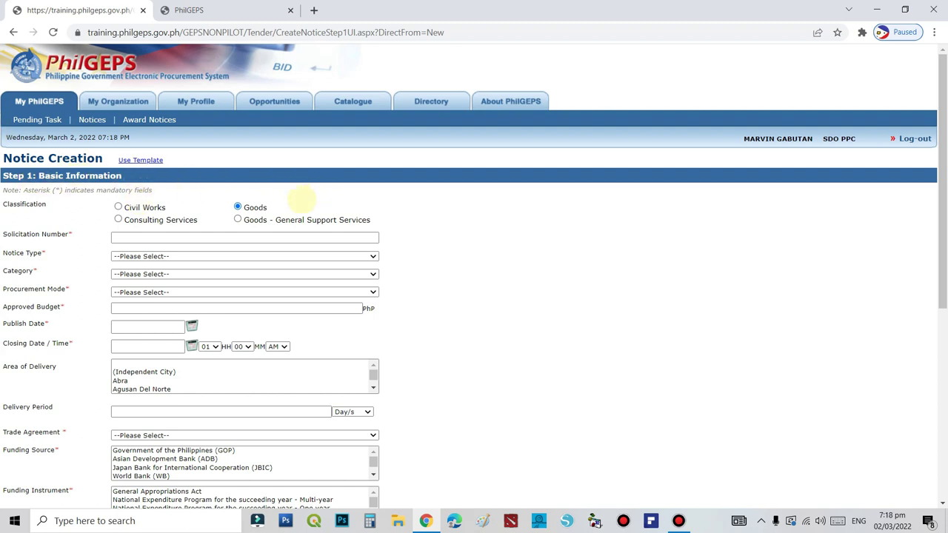
# Keep Goods as the classification and enter Solicitation Number ITB-SAGCAM 2020-1020
pyautogui.click(117, 207)
pyautogui.click(237, 207)
pyautogui.click(159, 238)
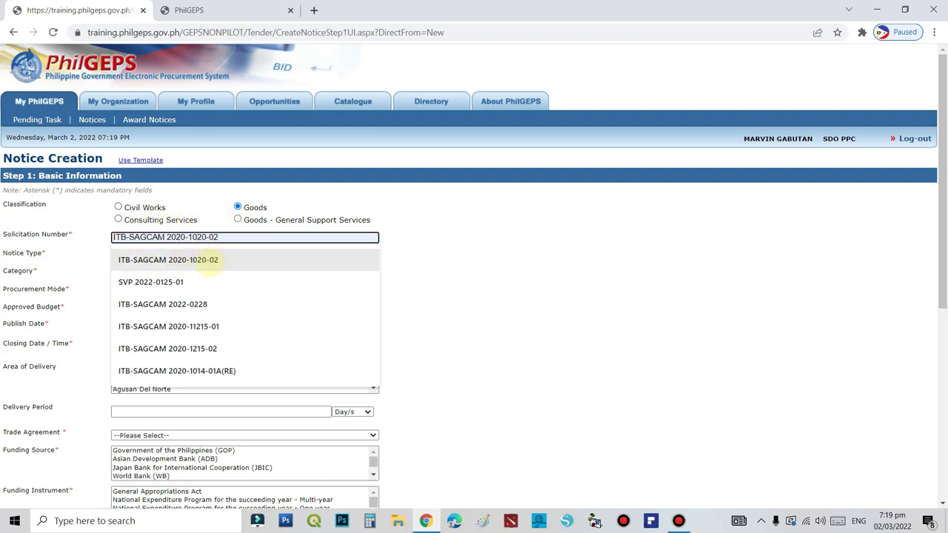
pyautogui.click(186, 259)
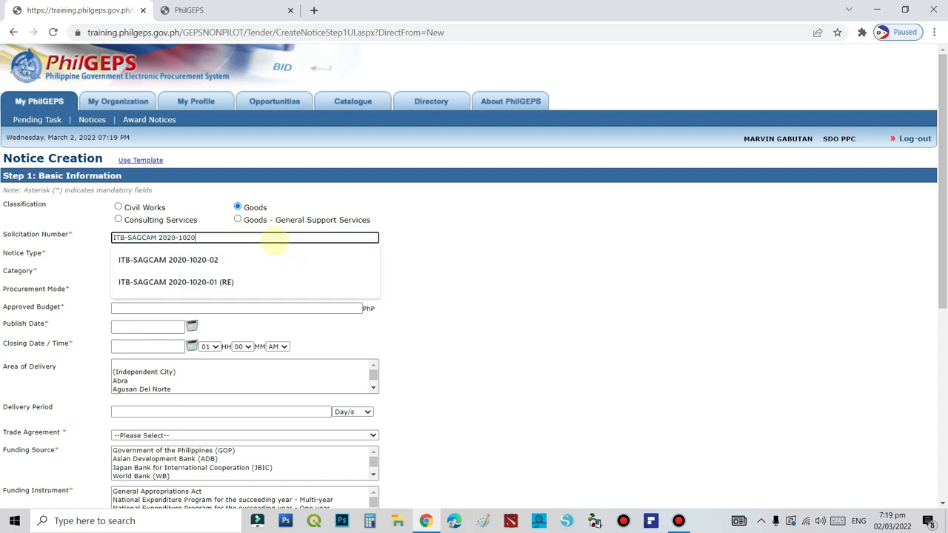
pyautogui.click(471, 217)
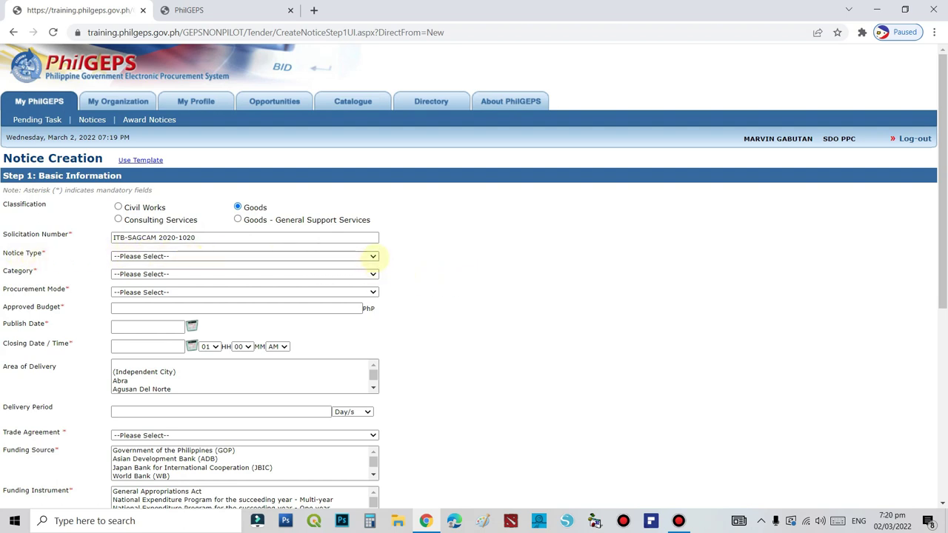
pyautogui.click(373, 256)
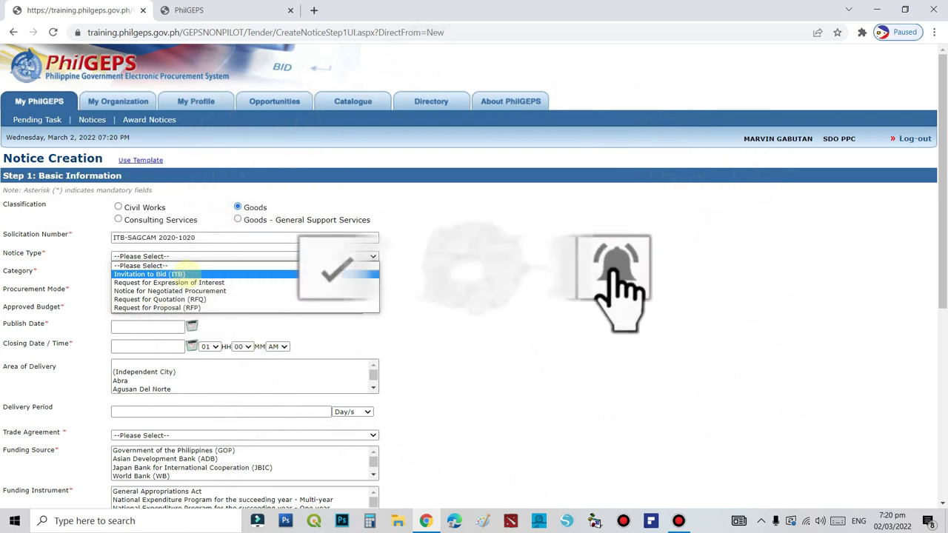
# Set Notice Type to Invitation to Bid (ITB) and open the 'for practice' folder in File Explorer
pyautogui.click(189, 274)
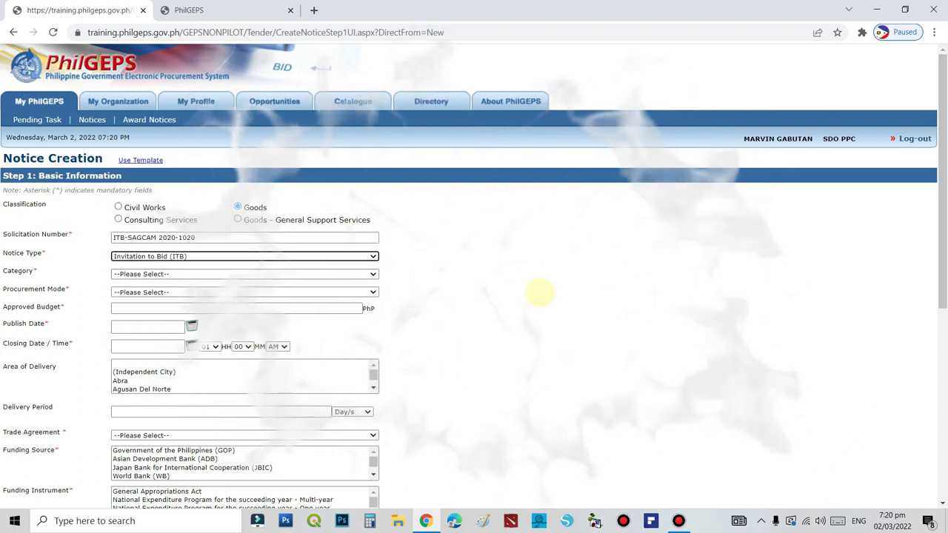
pyautogui.click(541, 293)
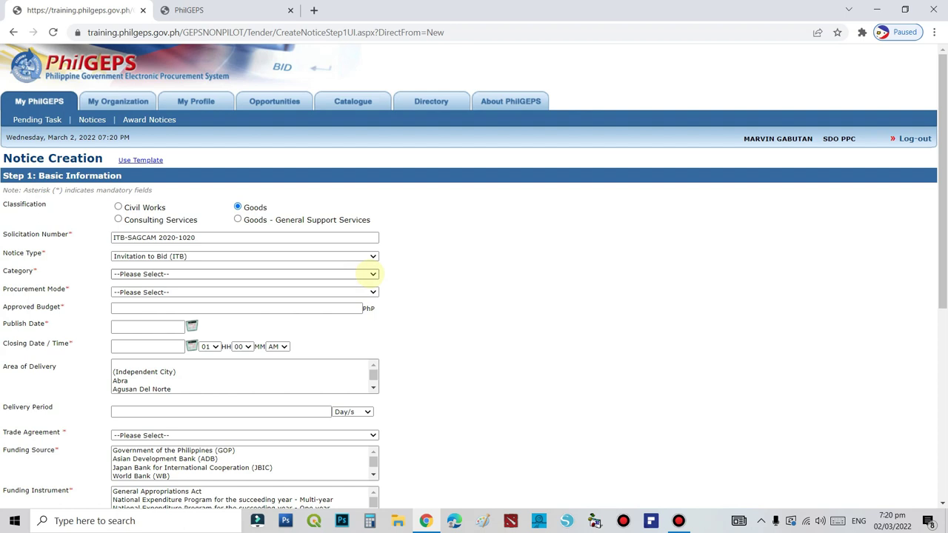
pyautogui.click(373, 273)
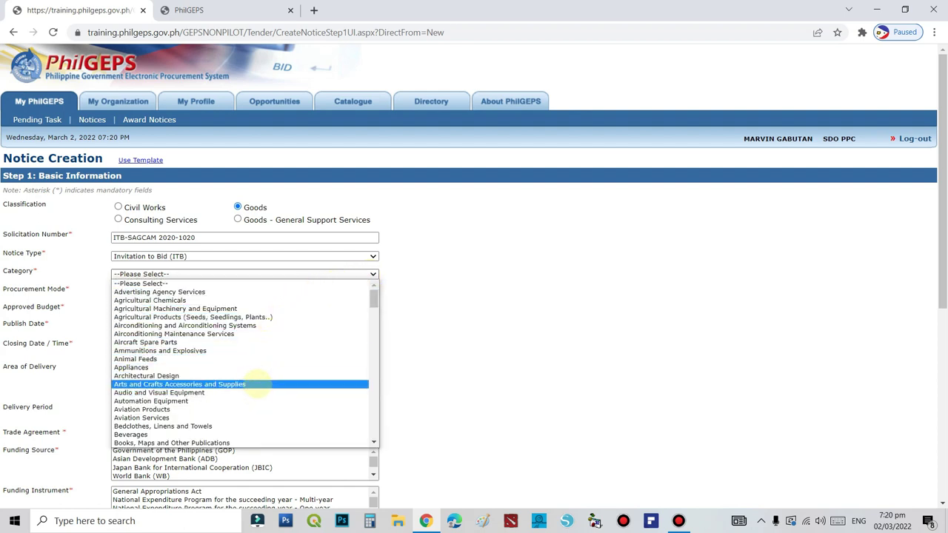
pyautogui.scroll(-3, 259, 384)
pyautogui.click(422, 264)
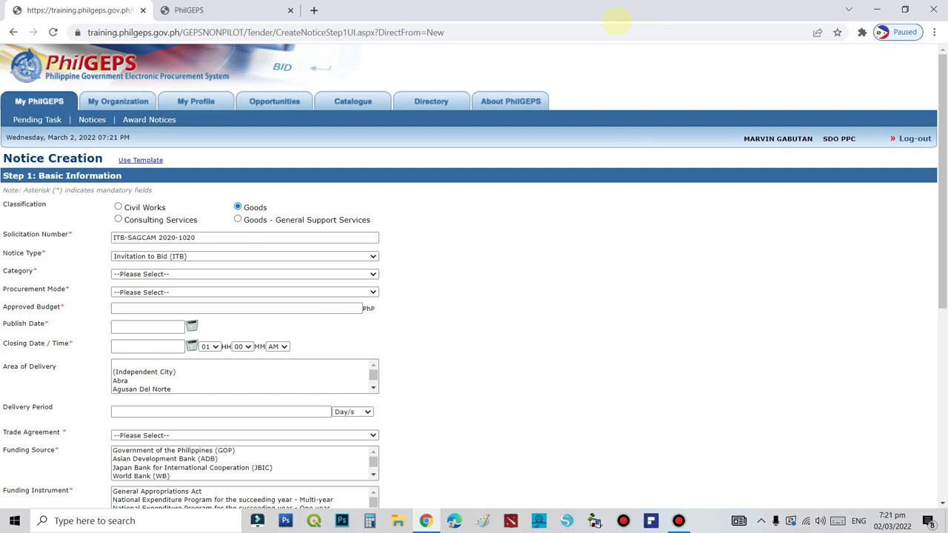
pyautogui.click(399, 520)
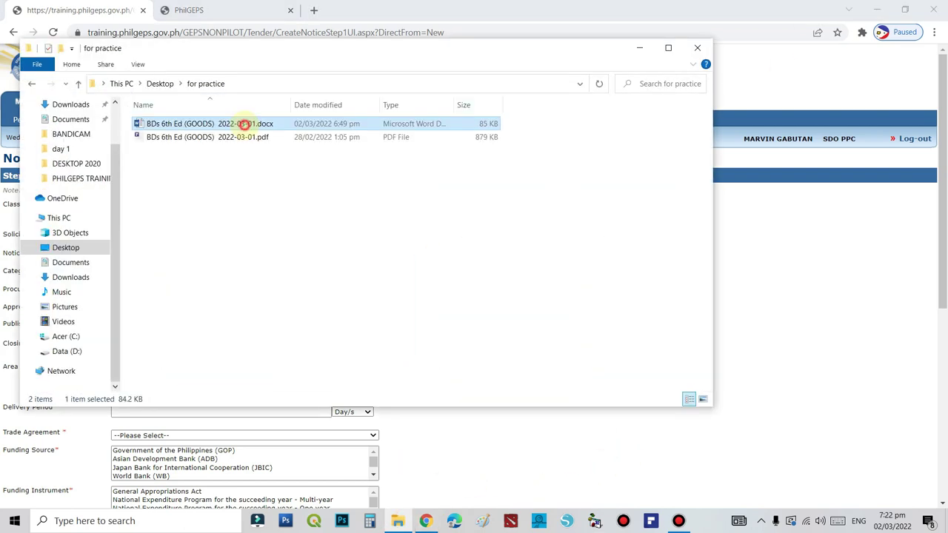
# Open the laptop and desktop computers bidding document in Word, then minimize it for the notice form
pyautogui.doubleClick(243, 124)
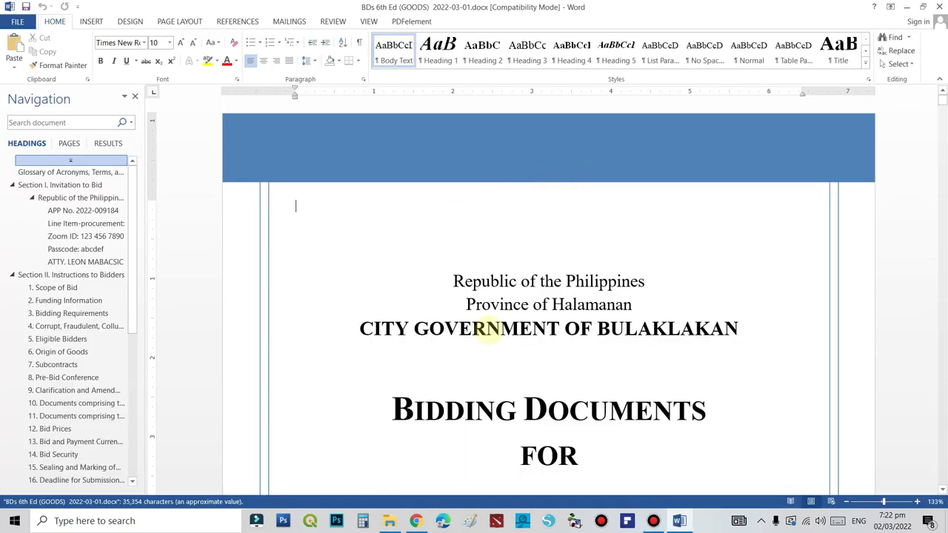
pyautogui.scroll(-5, 570, 363)
pyautogui.scroll(-3, 560, 368)
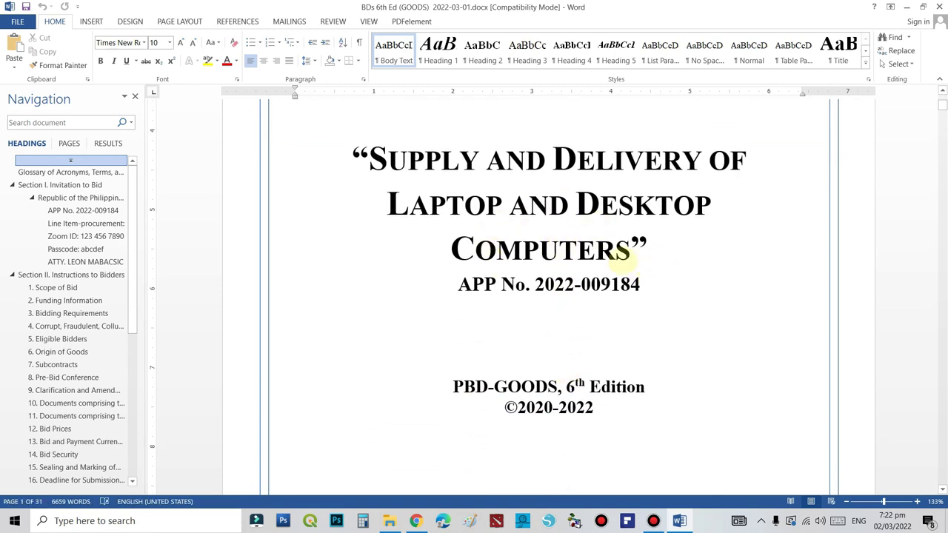
pyautogui.click(647, 249)
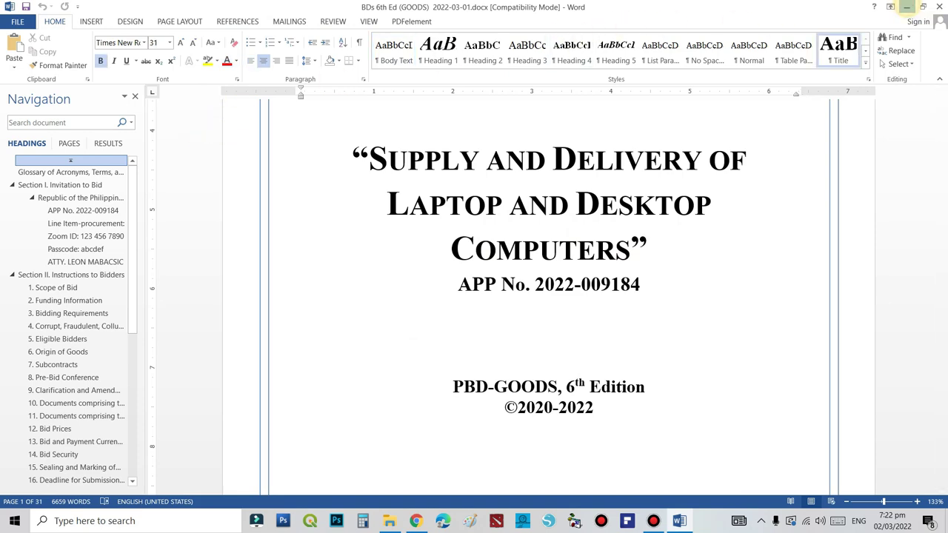
pyautogui.click(907, 6)
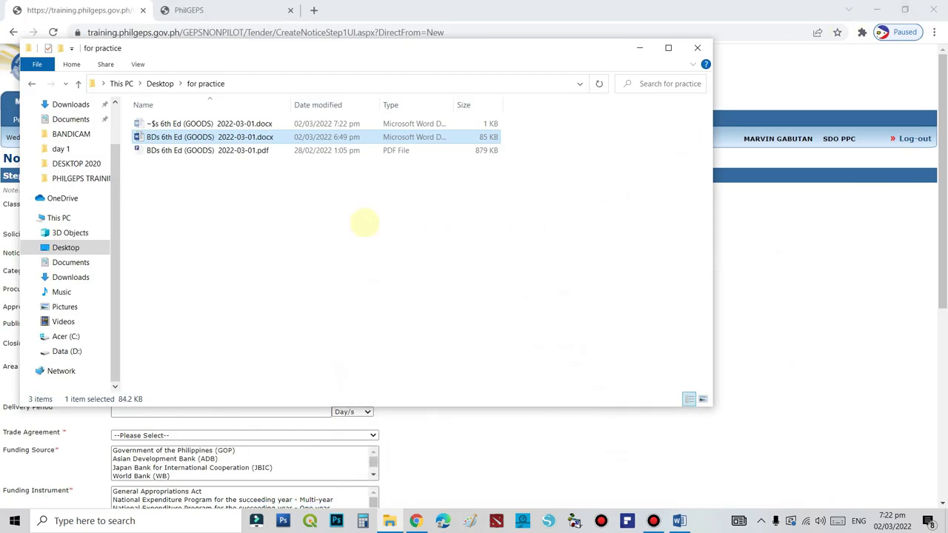
pyautogui.click(633, 10)
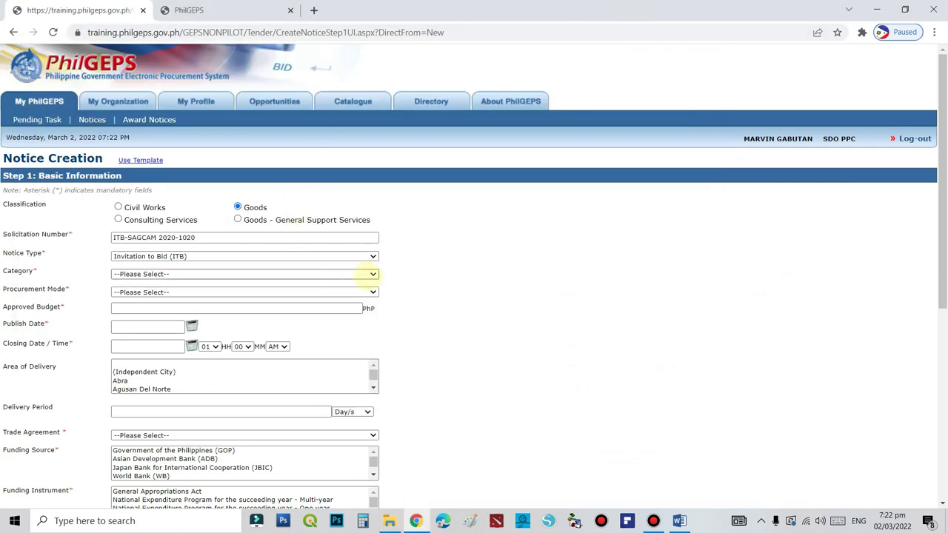
# Set the Category to 'Information Technology Parts & Accessories & Perip'
pyautogui.click(373, 274)
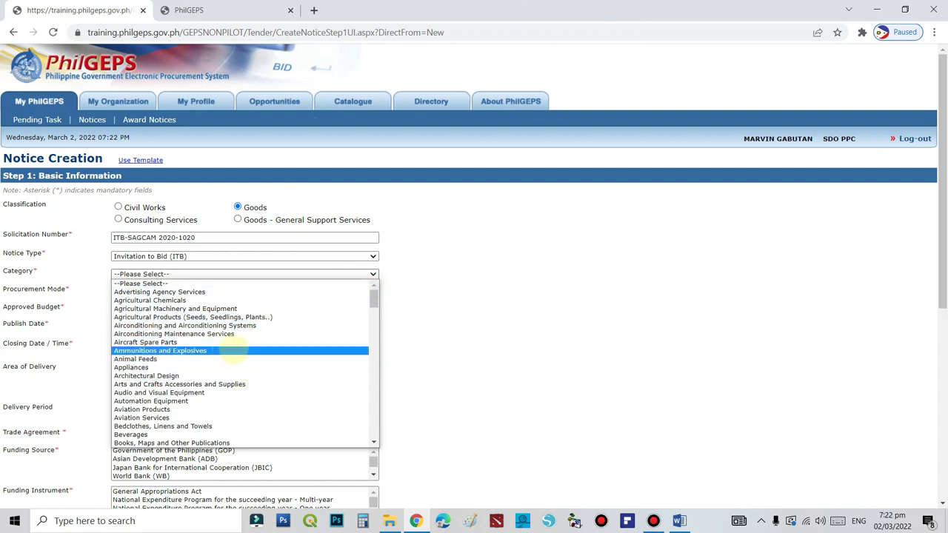
pyautogui.scroll(-7, 232, 390)
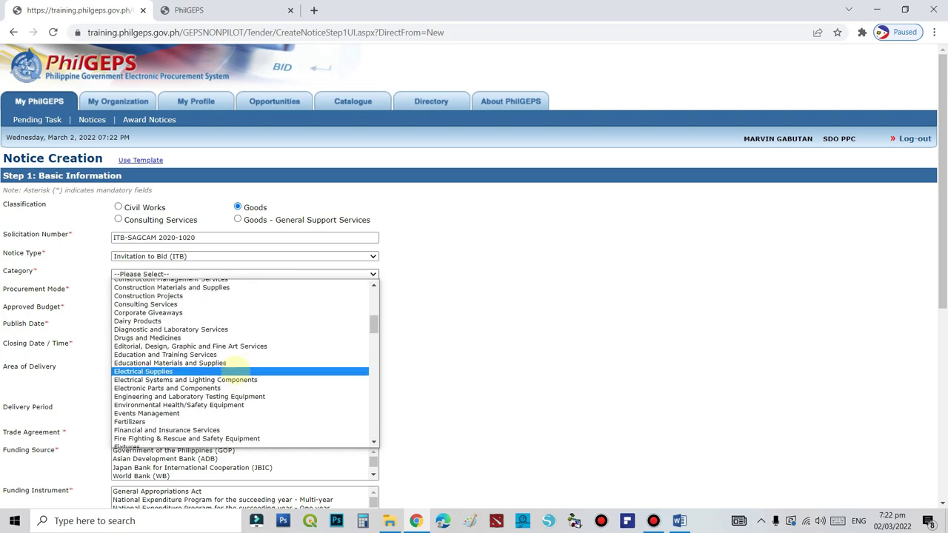
pyautogui.scroll(-5, 231, 370)
pyautogui.scroll(-10, 222, 335)
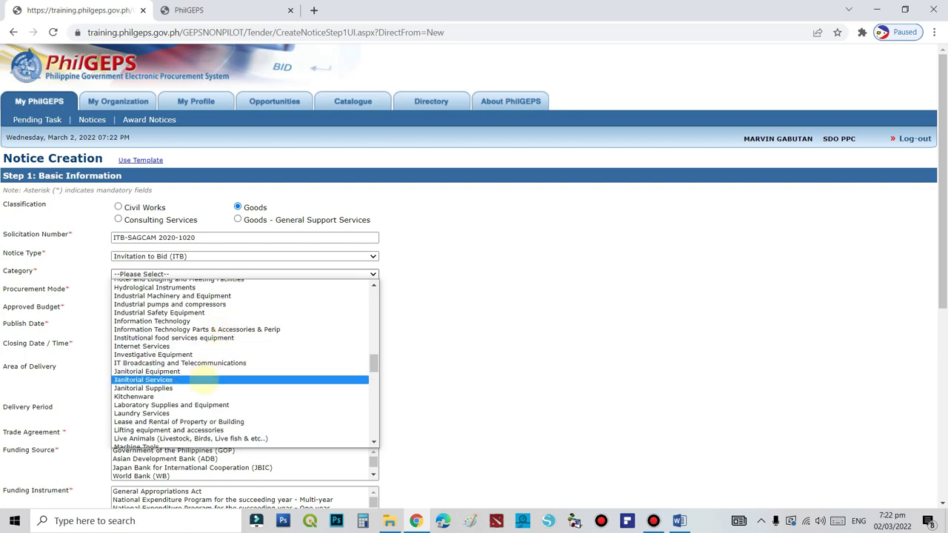
pyautogui.scroll(-5, 208, 387)
pyautogui.scroll(10, 200, 384)
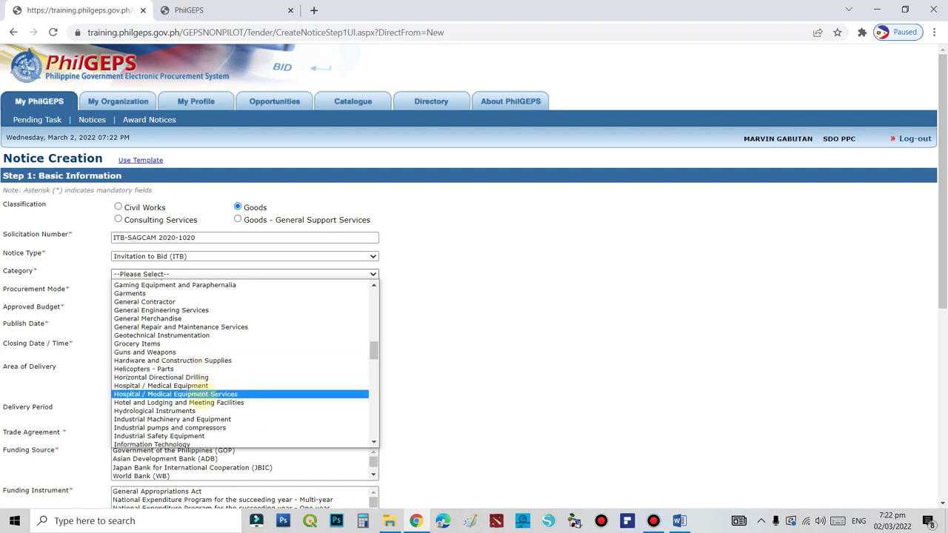
pyautogui.scroll(5, 191, 391)
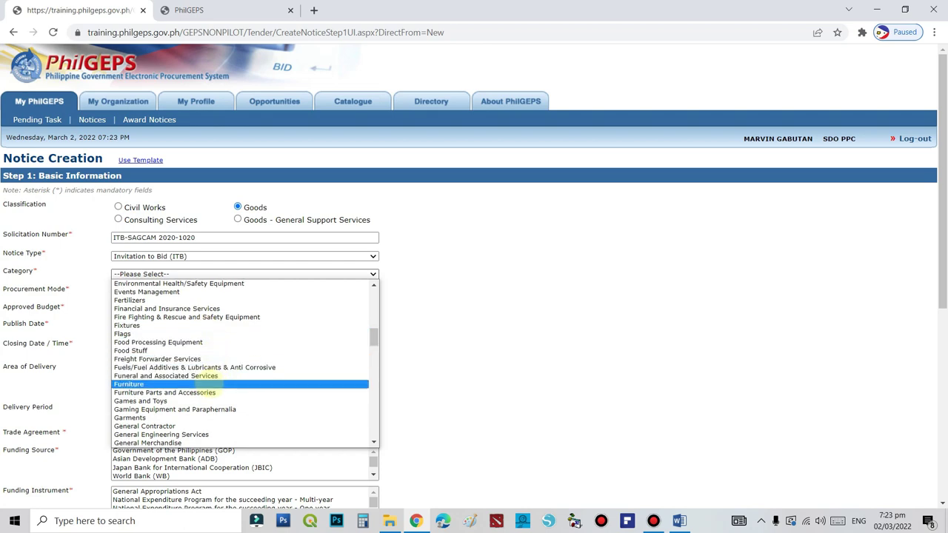
pyautogui.scroll(5, 200, 382)
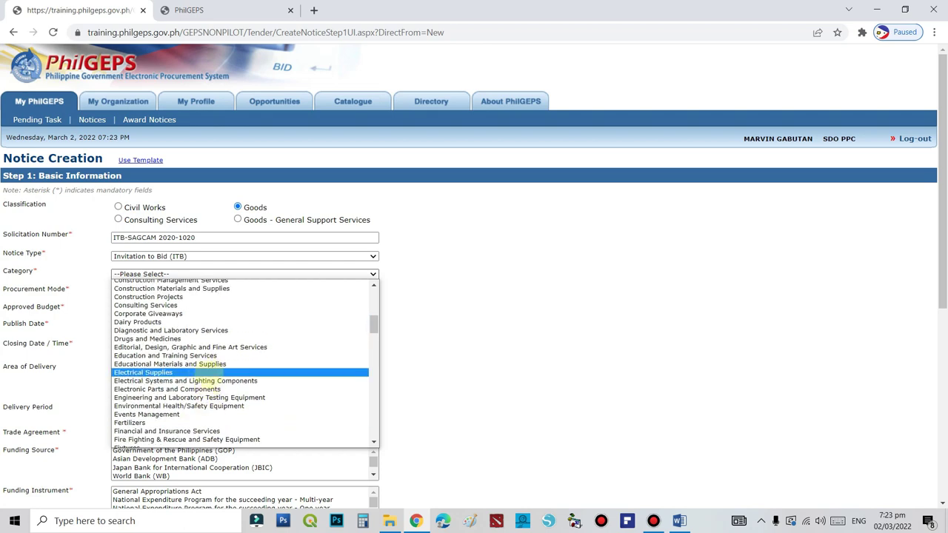
pyautogui.scroll(-10, 200, 381)
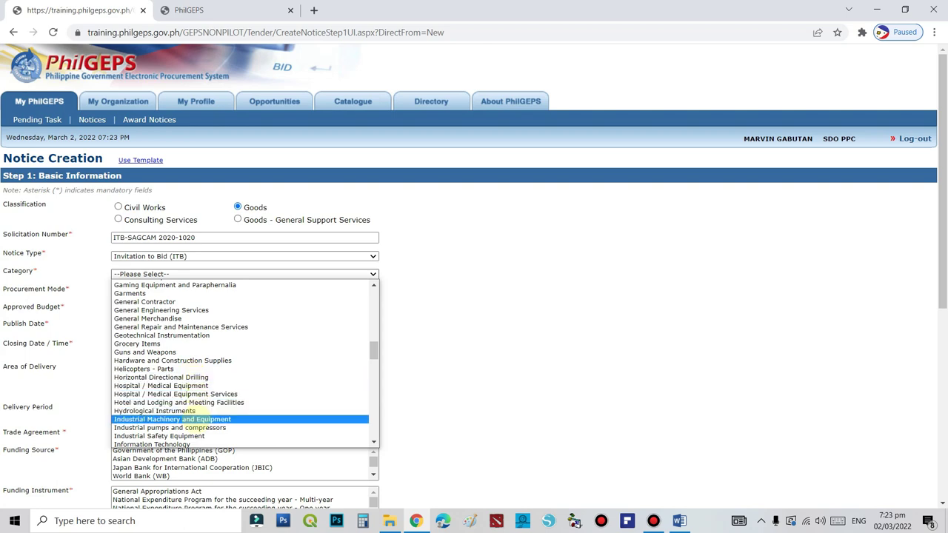
pyautogui.scroll(-10, 194, 416)
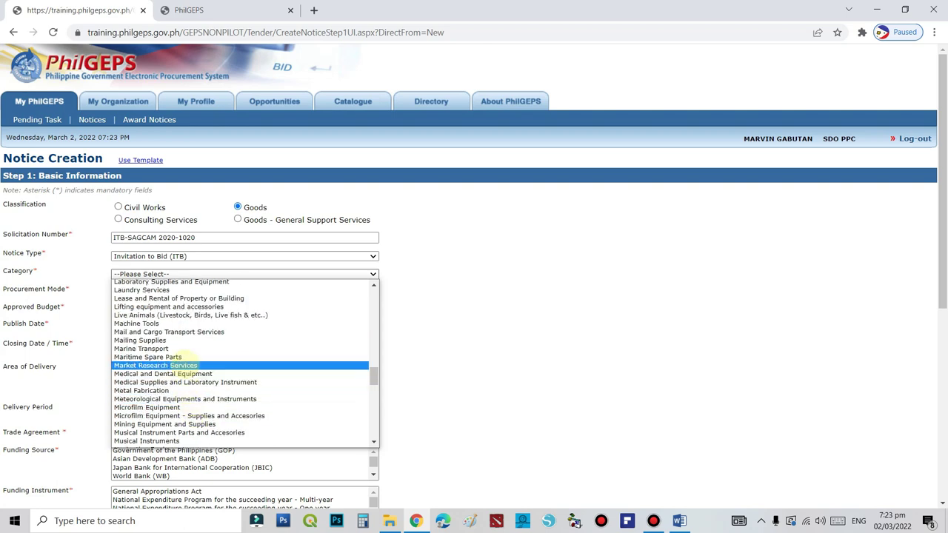
pyautogui.scroll(6, 199, 382)
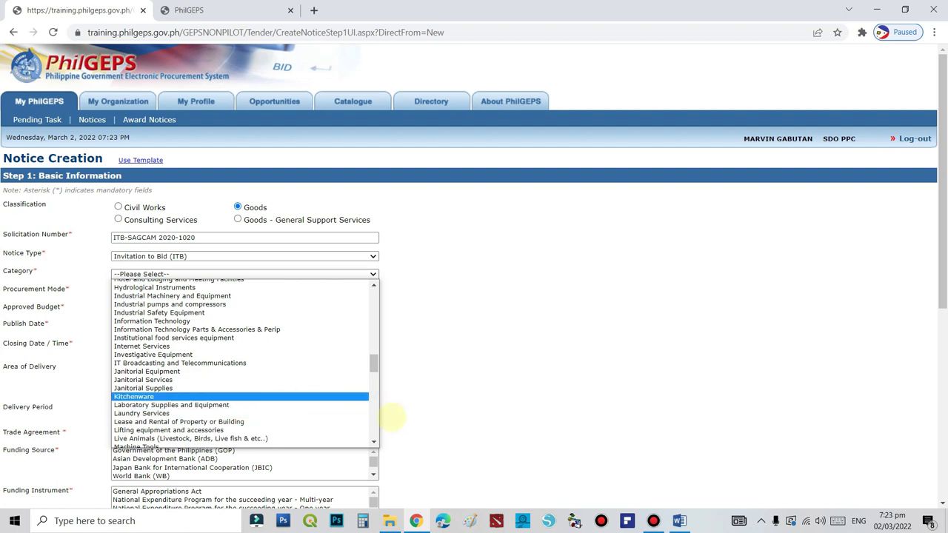
pyautogui.click(373, 442)
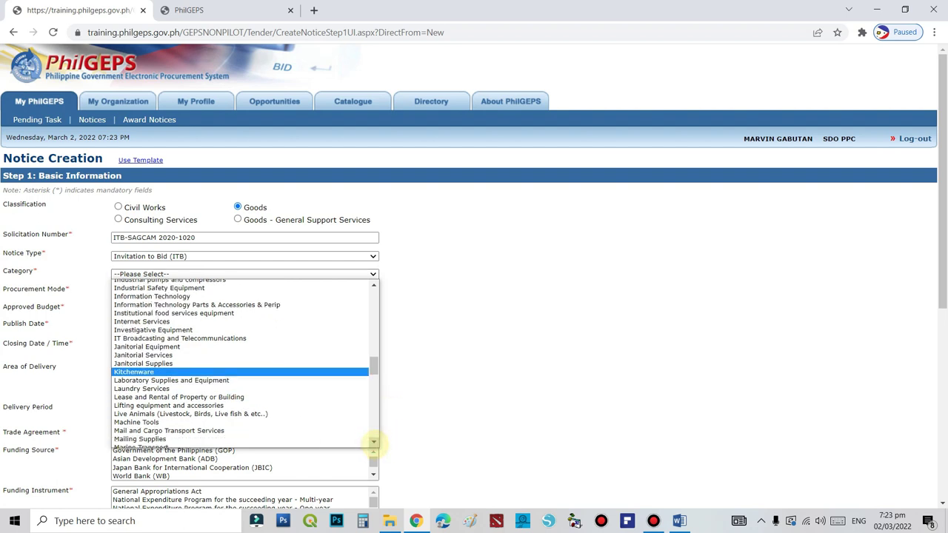
pyautogui.click(373, 442)
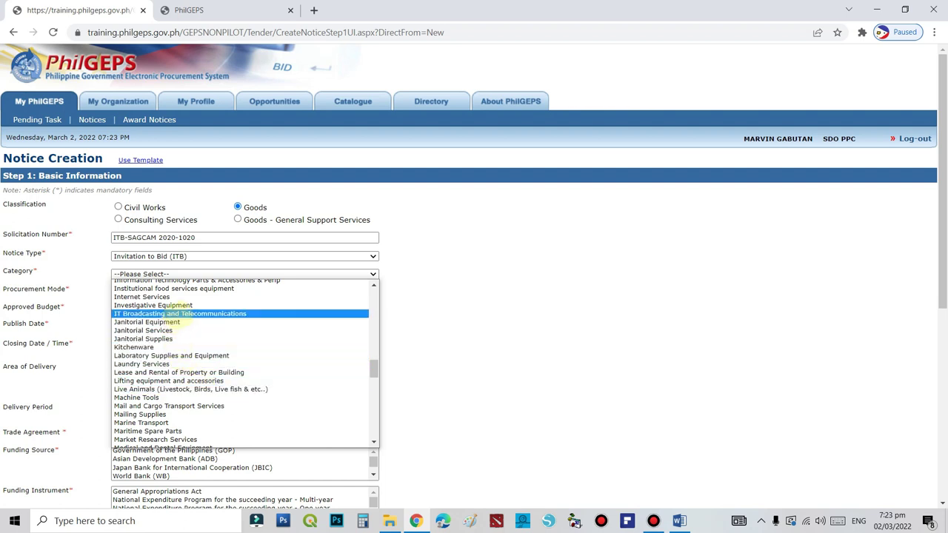
pyautogui.scroll(15, 182, 317)
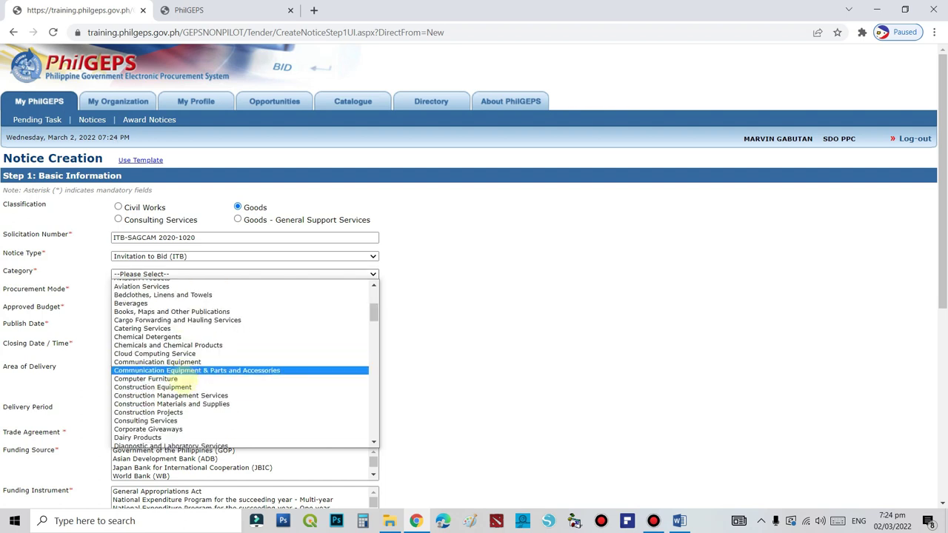
pyautogui.scroll(-3, 182, 374)
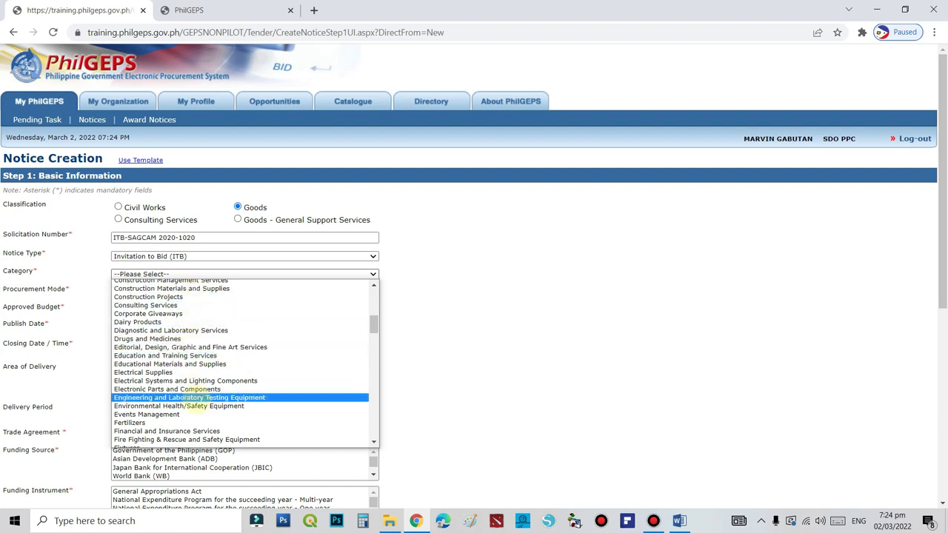
pyautogui.scroll(-5, 192, 345)
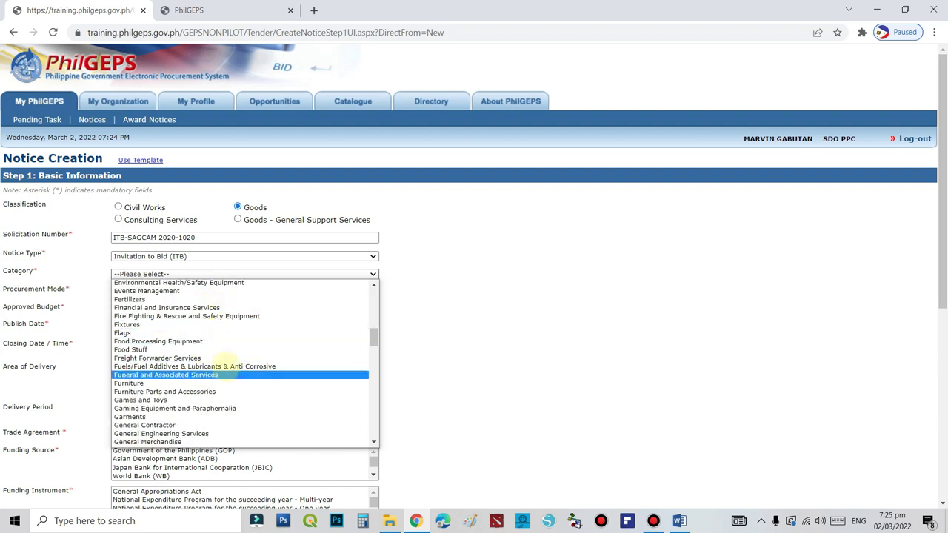
pyautogui.scroll(-5, 226, 389)
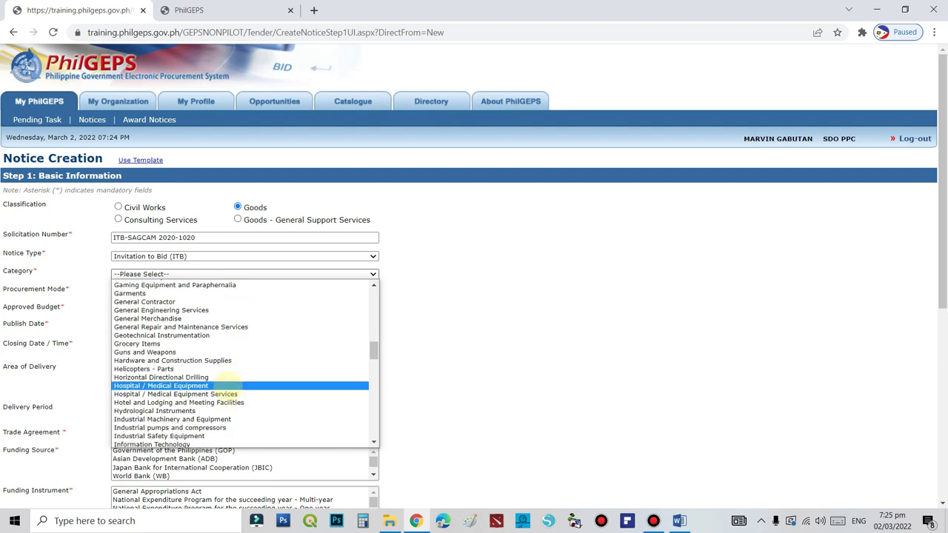
pyautogui.scroll(-5, 226, 388)
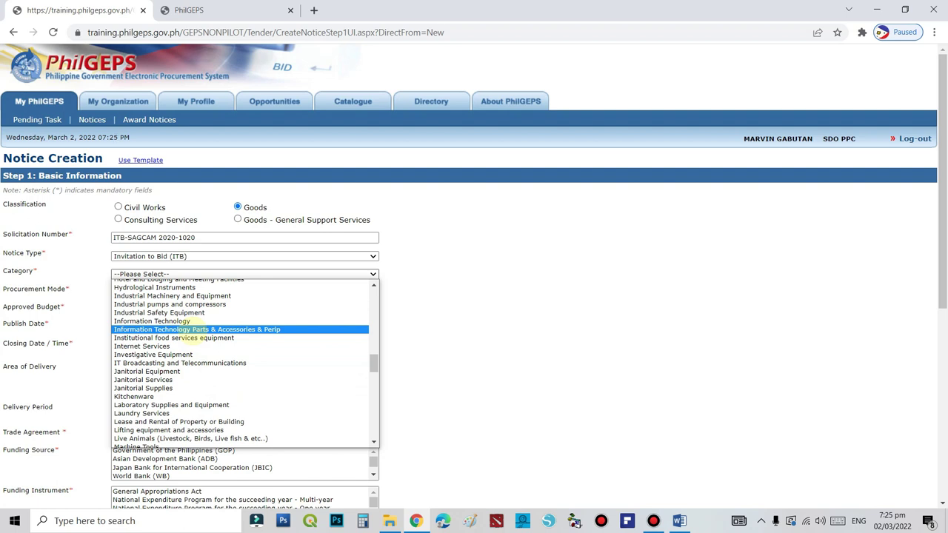
pyautogui.click(192, 330)
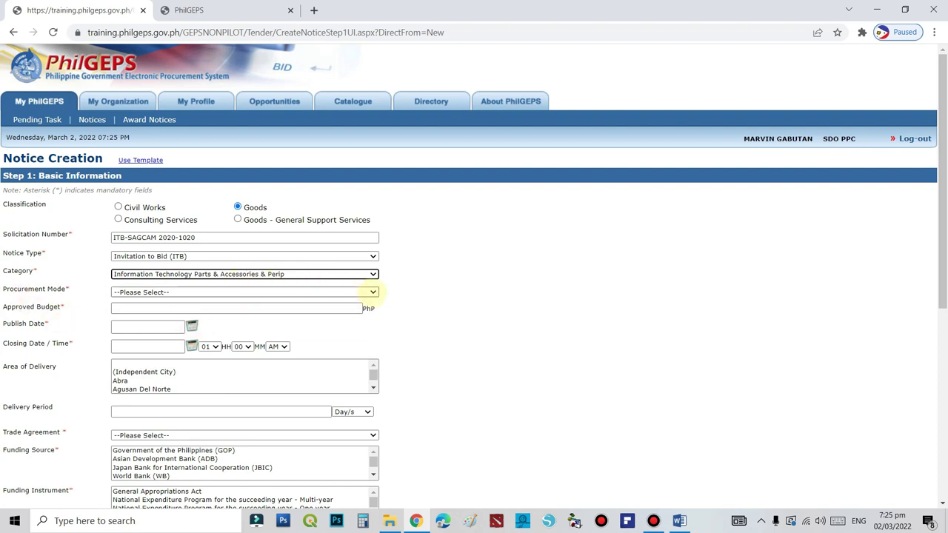
# Set the Procurement Mode to Public Bidding
pyautogui.click(373, 292)
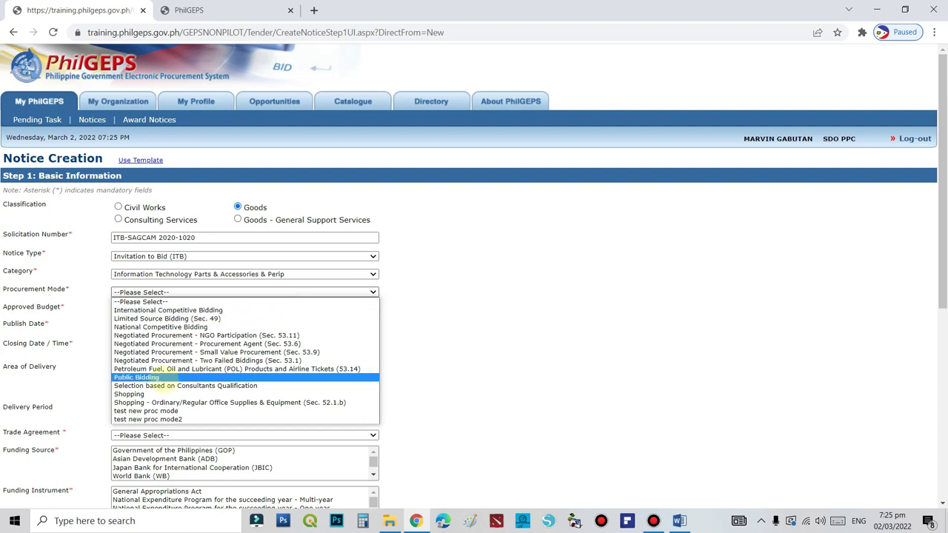
pyautogui.click(155, 377)
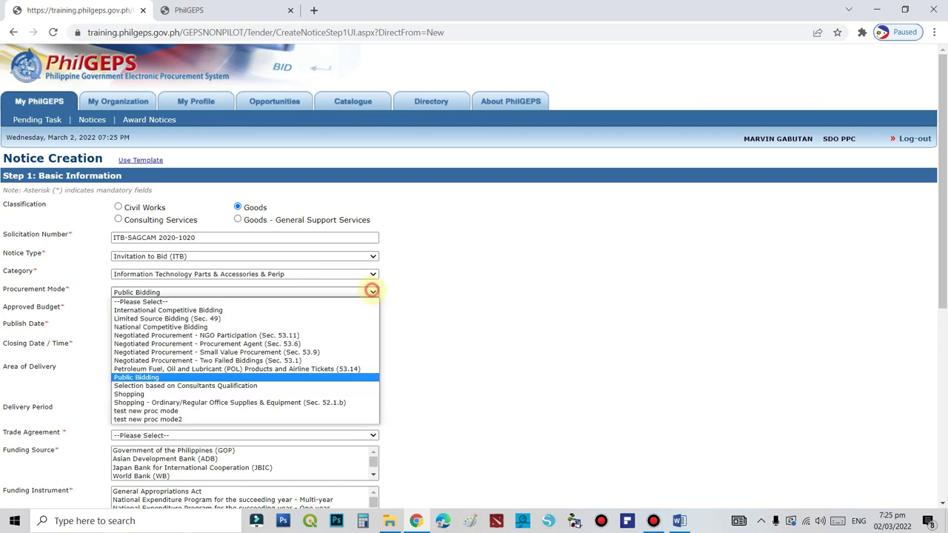
pyautogui.click(372, 292)
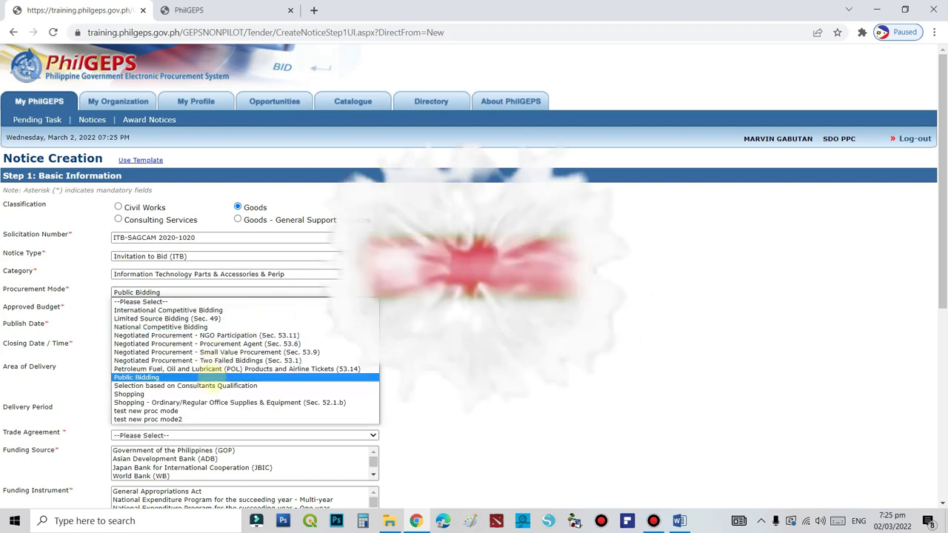
pyautogui.click(212, 377)
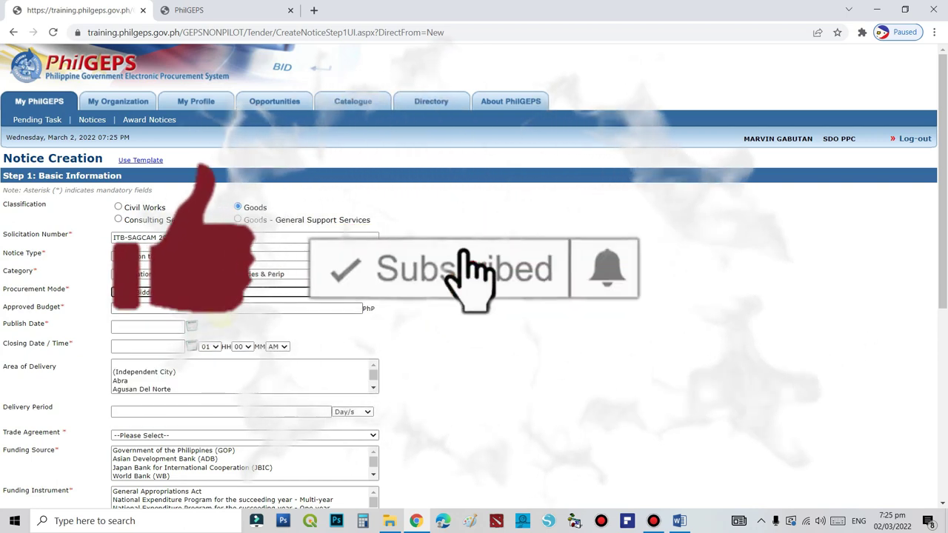
# Enter an Approved Budget of 2,000,000 PhP
pyautogui.click(236, 308)
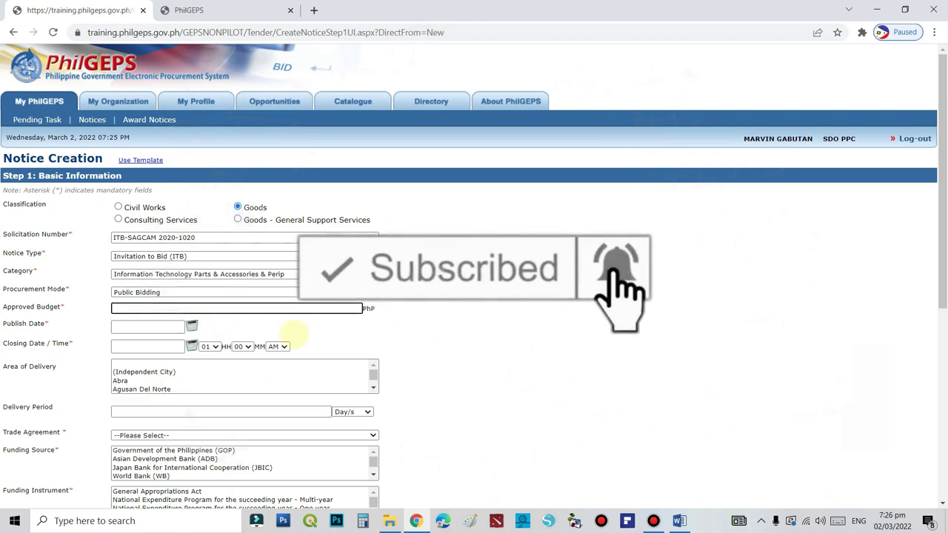
pyautogui.click(142, 310)
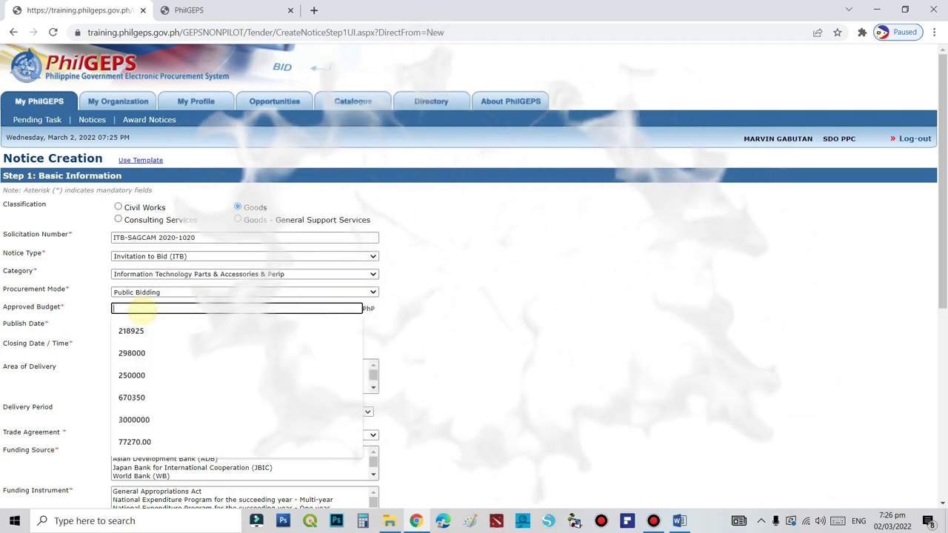
pyautogui.write('2')
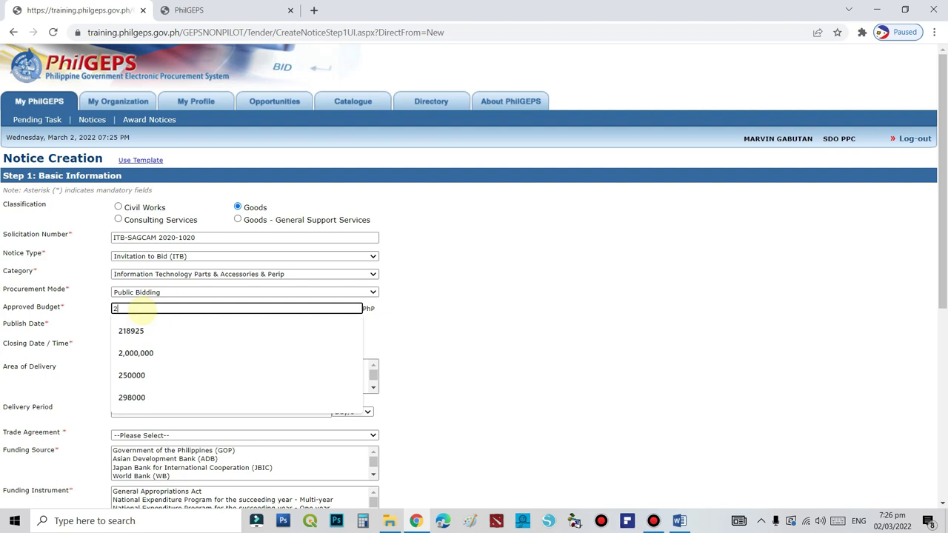
pyautogui.write(',000')
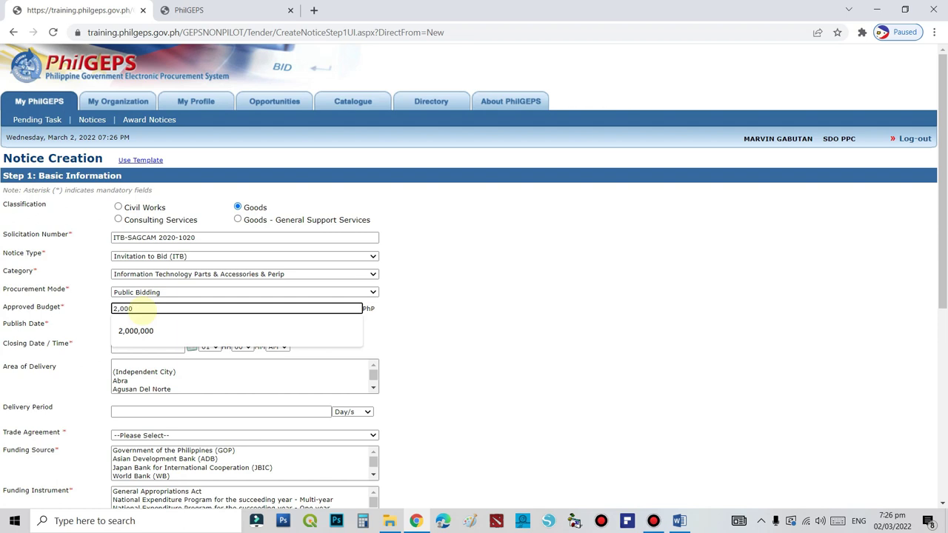
pyautogui.write(',000')
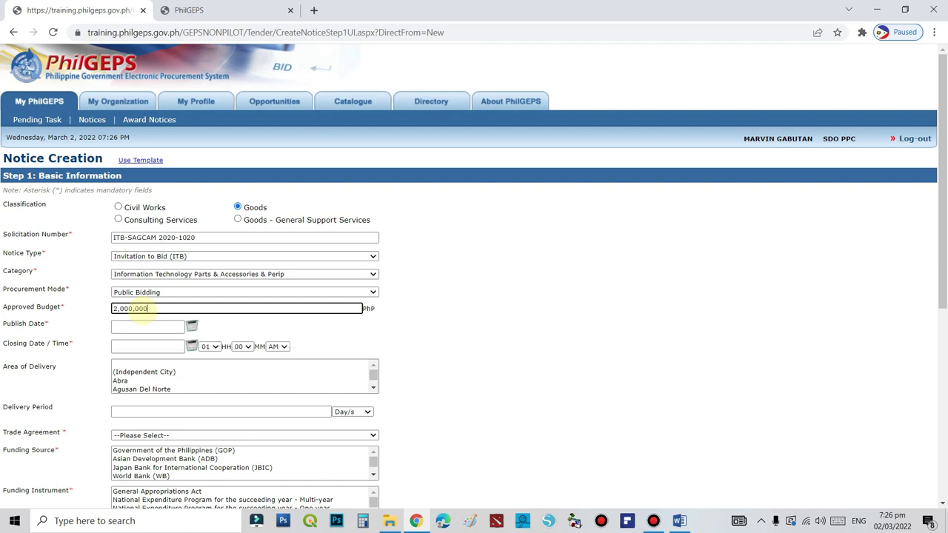
pyautogui.click(135, 330)
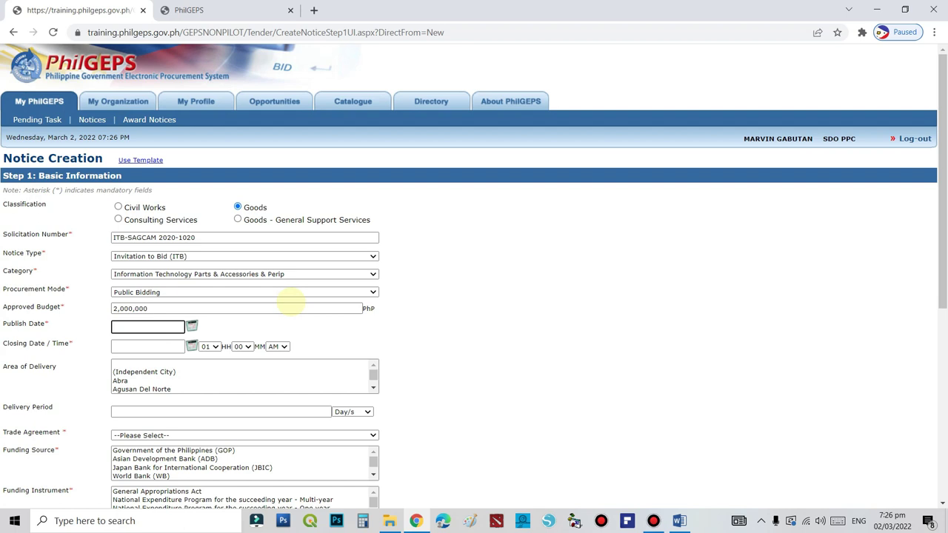
# Check today's date on the system clock, then set the Publish Date to 03-Mar-2022
pyautogui.click(892, 520)
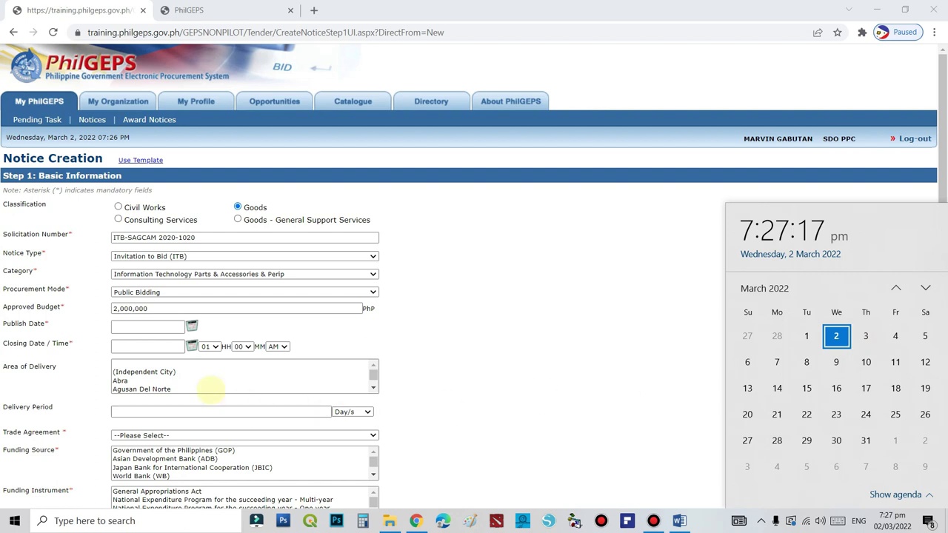
pyautogui.click(141, 326)
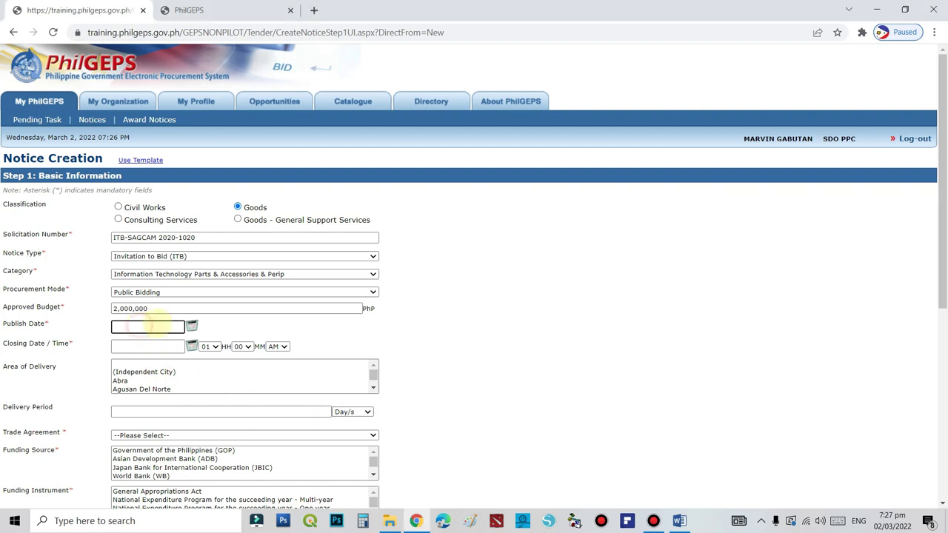
pyautogui.click(191, 326)
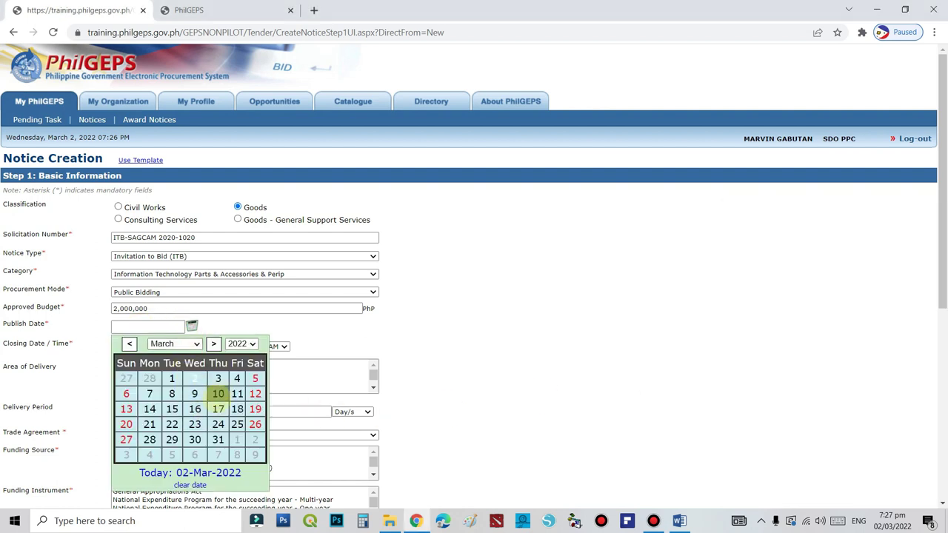
pyautogui.click(218, 378)
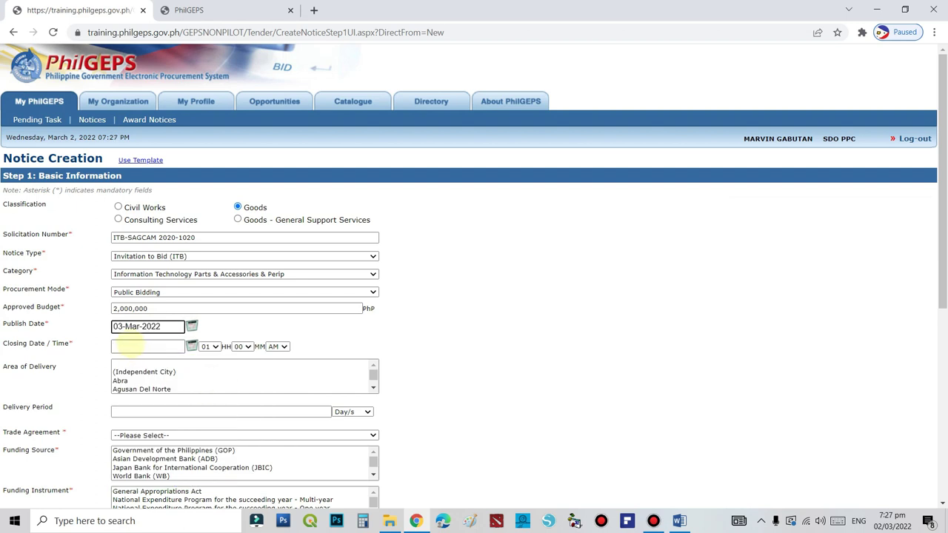
pyautogui.click(129, 345)
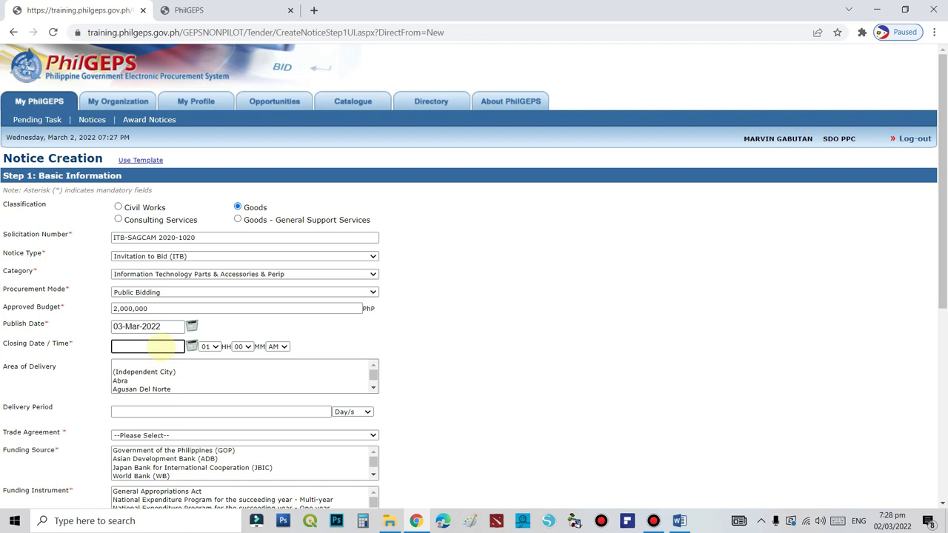
# Look up 10 March on the Windows taskbar calendar, then close it
pyautogui.click(253, 328)
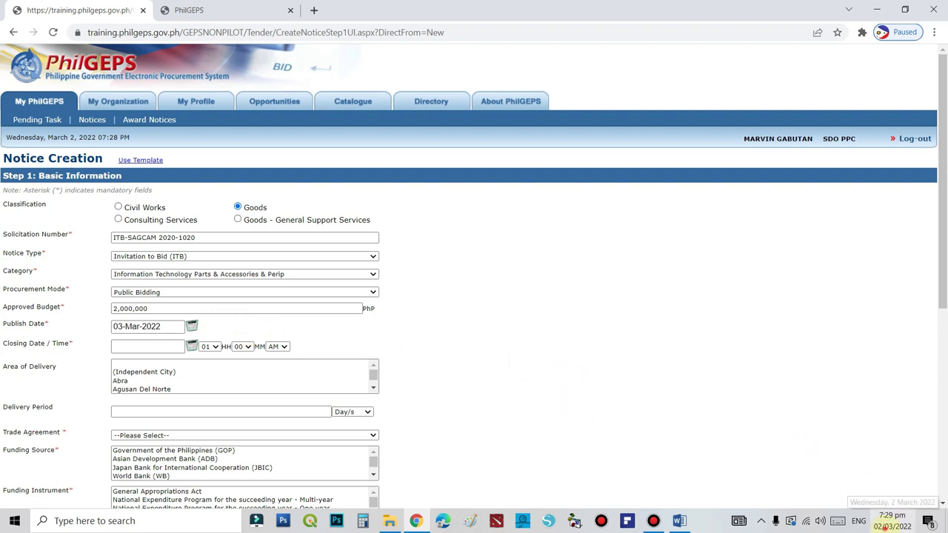
pyautogui.click(886, 525)
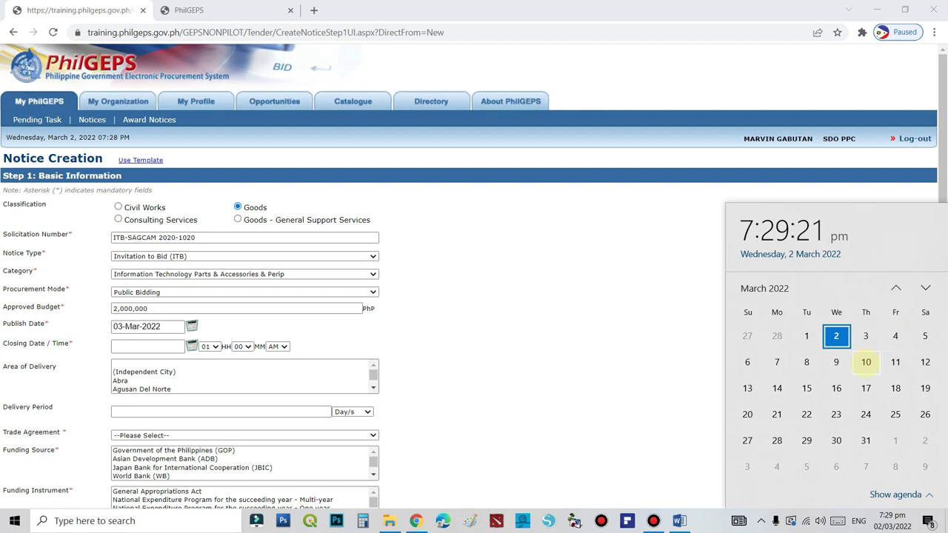
pyautogui.click(865, 362)
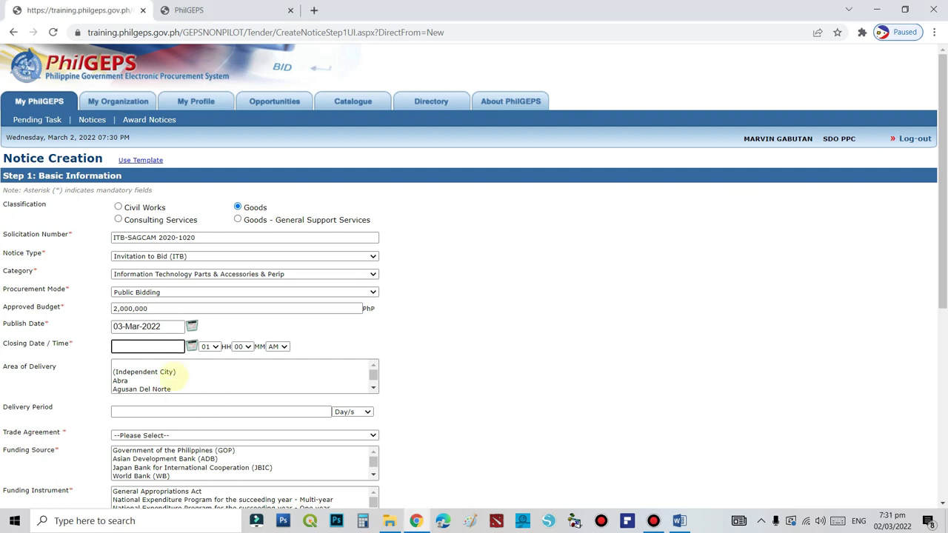
pyautogui.click(182, 347)
# Set the Closing Date/Time to 23-Mar-2022 at 02:00 PM
pyautogui.click(192, 347)
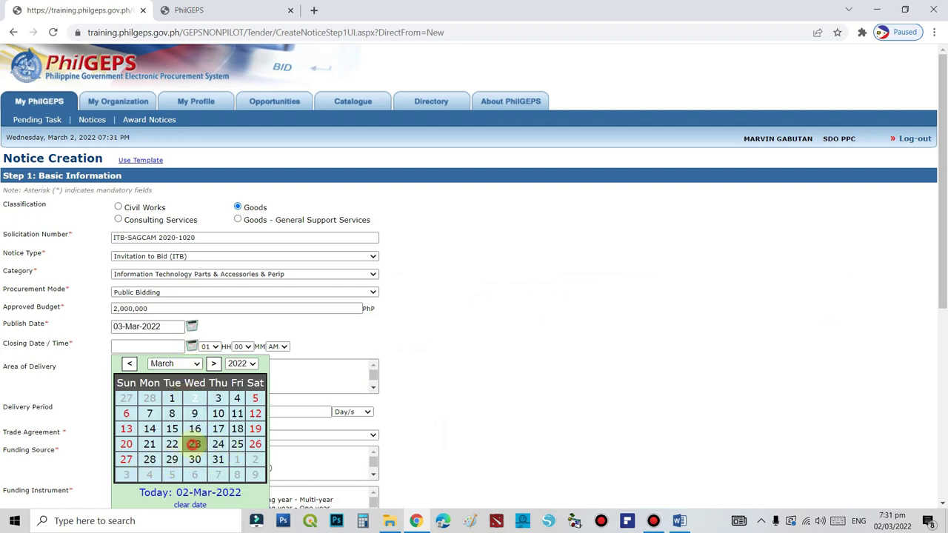
pyautogui.click(194, 444)
pyautogui.click(212, 346)
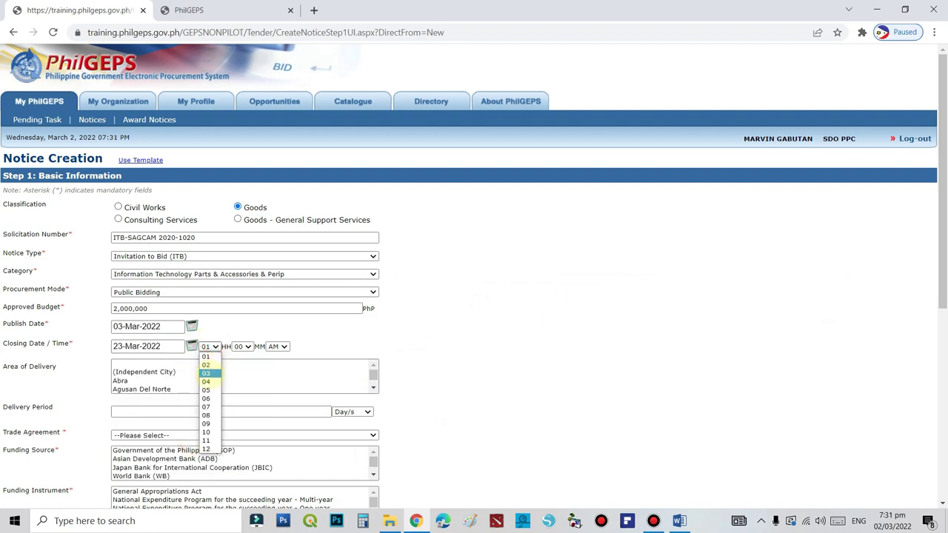
pyautogui.click(210, 369)
pyautogui.click(282, 346)
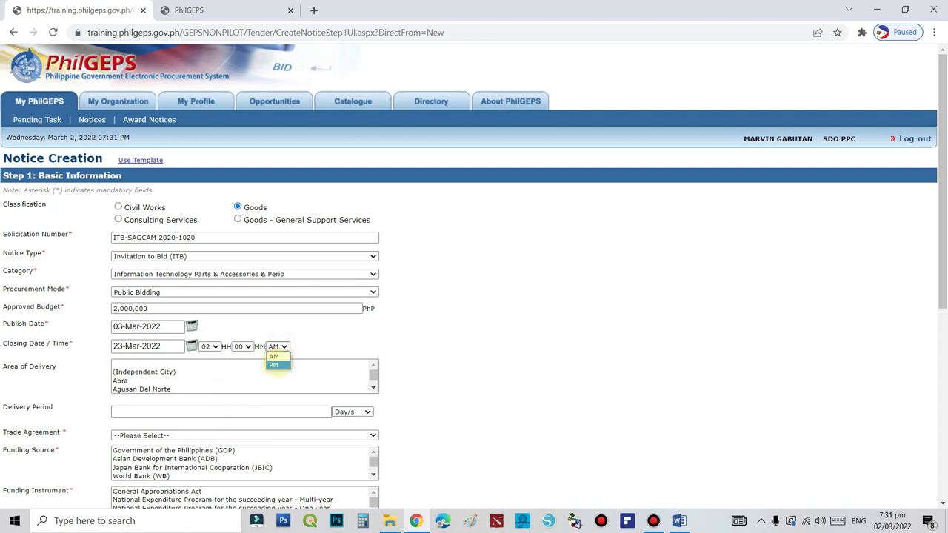
pyautogui.click(274, 364)
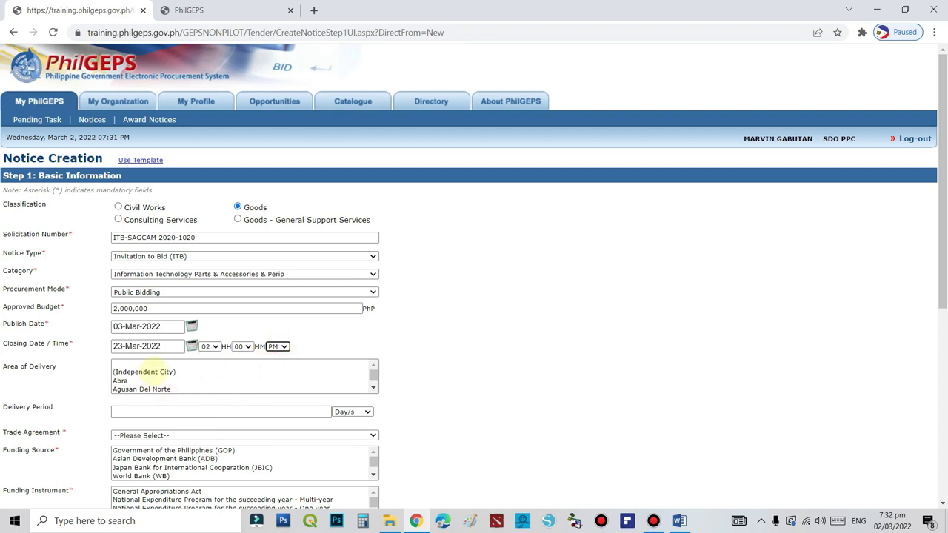
# Choose Camiguin as the Area of Delivery
pyautogui.click(144, 371)
pyautogui.scroll(-5, 146, 382)
pyautogui.click(134, 367)
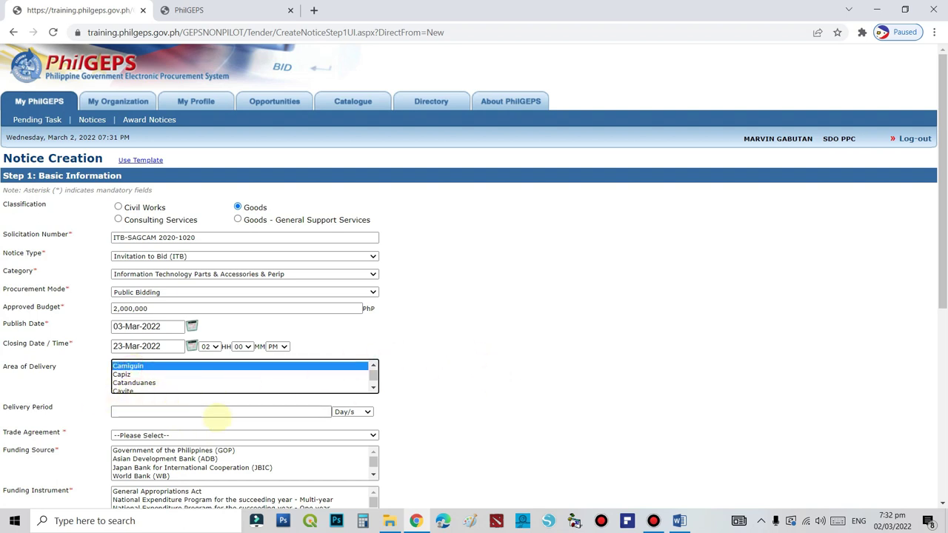
pyautogui.click(221, 412)
pyautogui.click(681, 383)
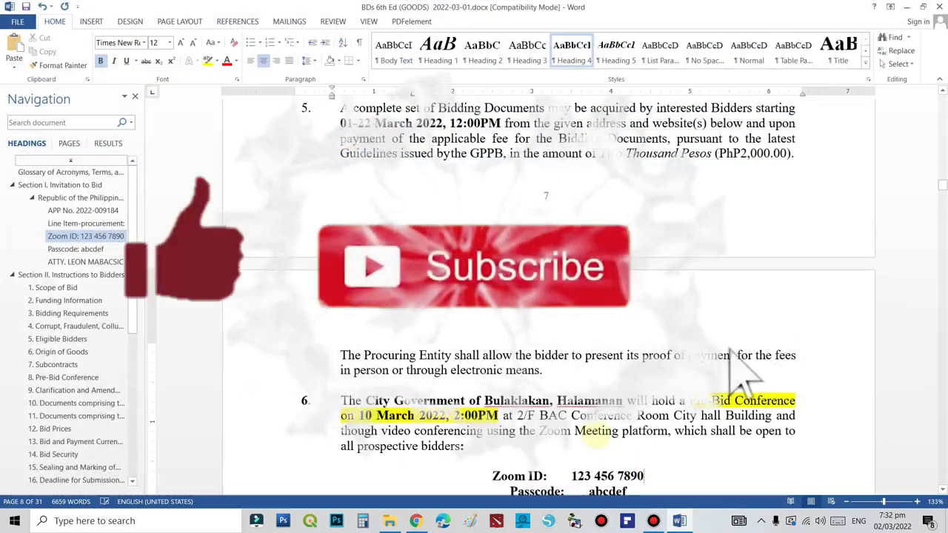
pyautogui.scroll(5, 626, 424)
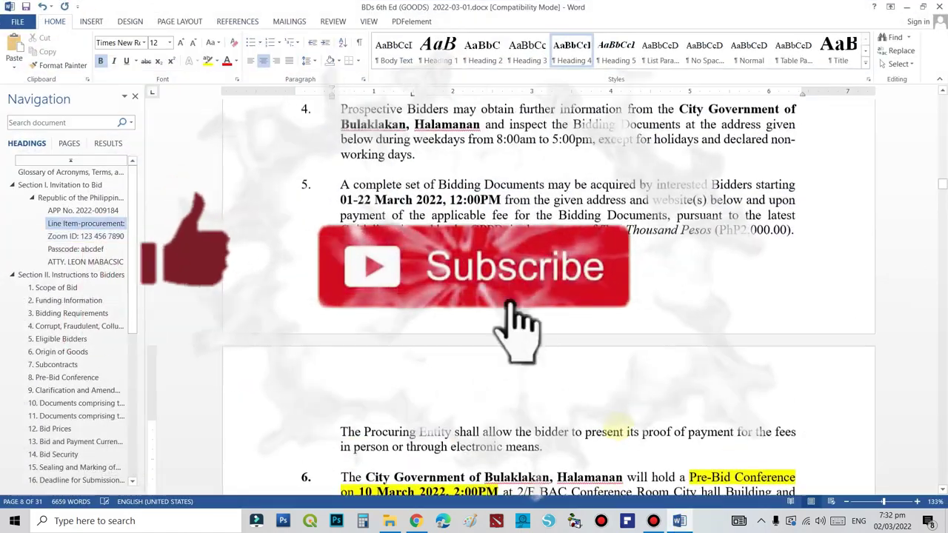
# Highlight the 'thirty (30) days' delivery clause in paragraph 2, then minimize Word
pyautogui.scroll(5, 626, 423)
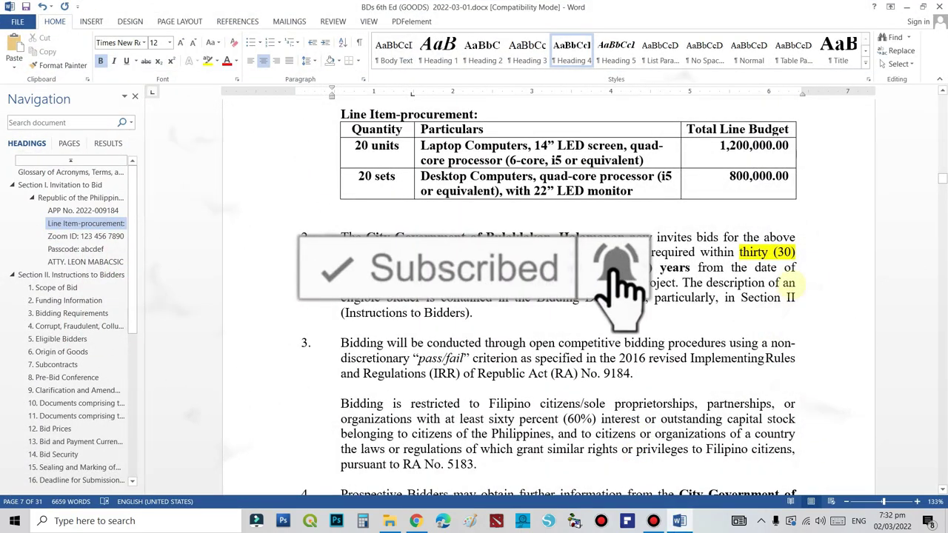
pyautogui.click(673, 252)
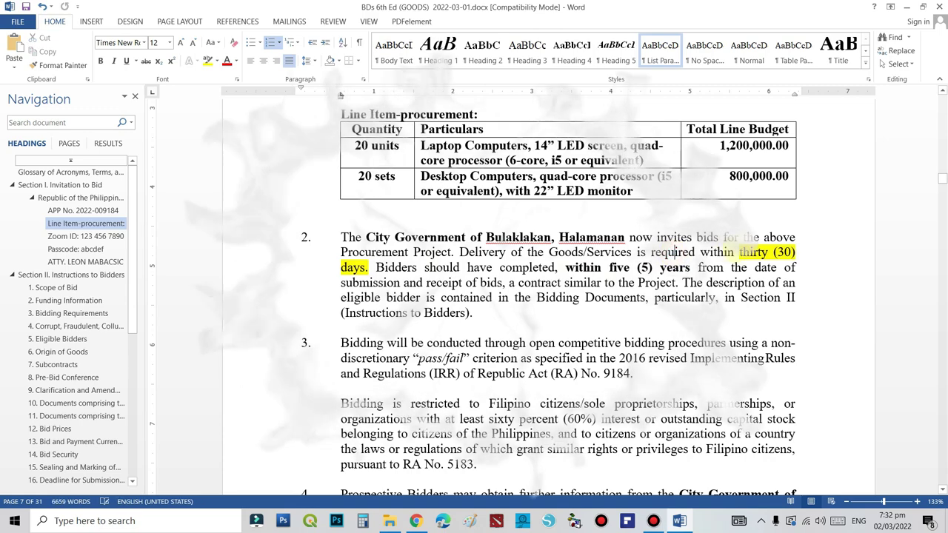
pyautogui.moveTo(739, 252); pyautogui.dragTo(557, 267)
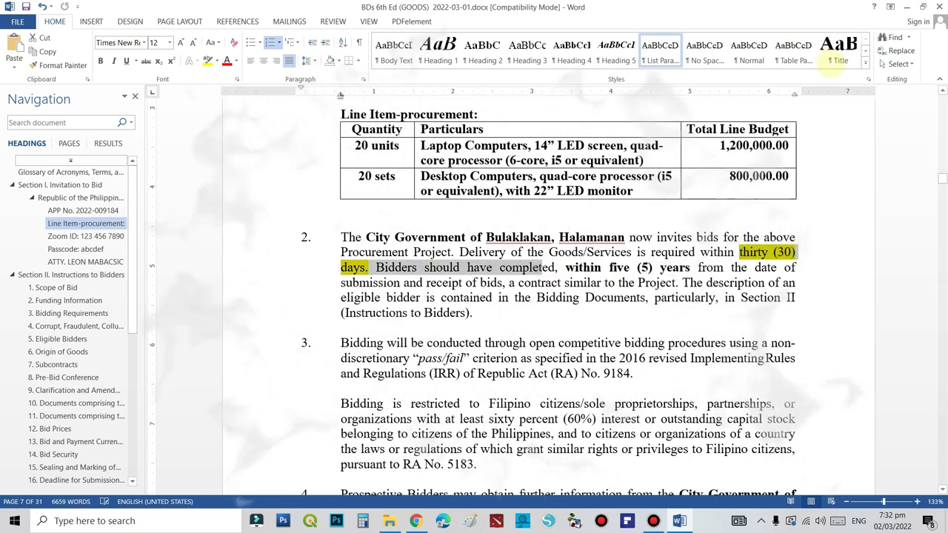
pyautogui.click(906, 7)
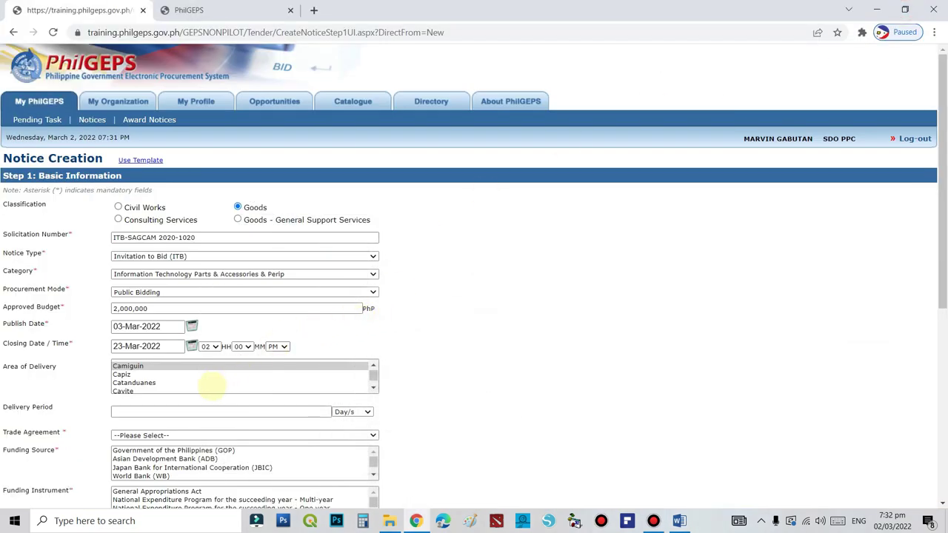
# Enter a 30-day delivery period, Implementing Rules and Regulations, GOP funding and Sanggunian-approved budget
pyautogui.click(153, 412)
pyautogui.write('30')
pyautogui.scroll(-2, 259, 370)
pyautogui.click(373, 312)
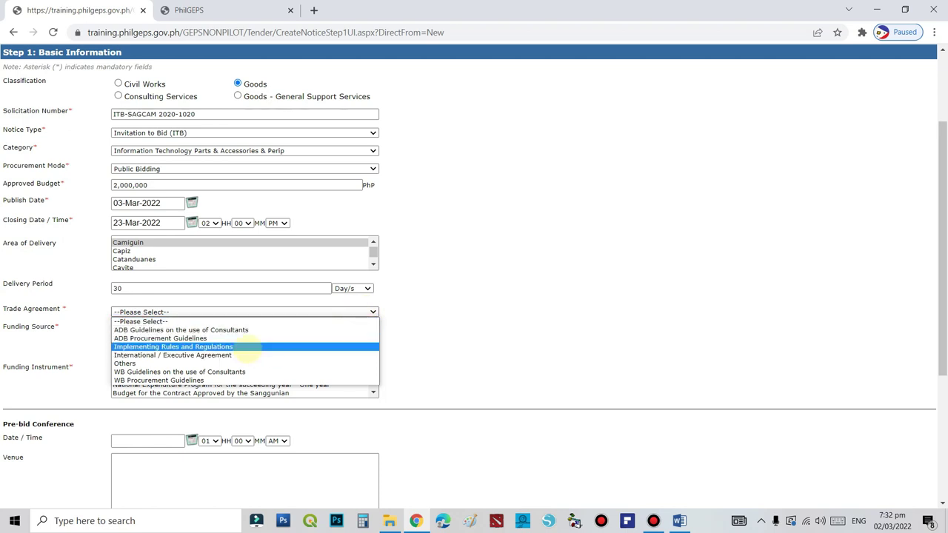
pyautogui.click(246, 348)
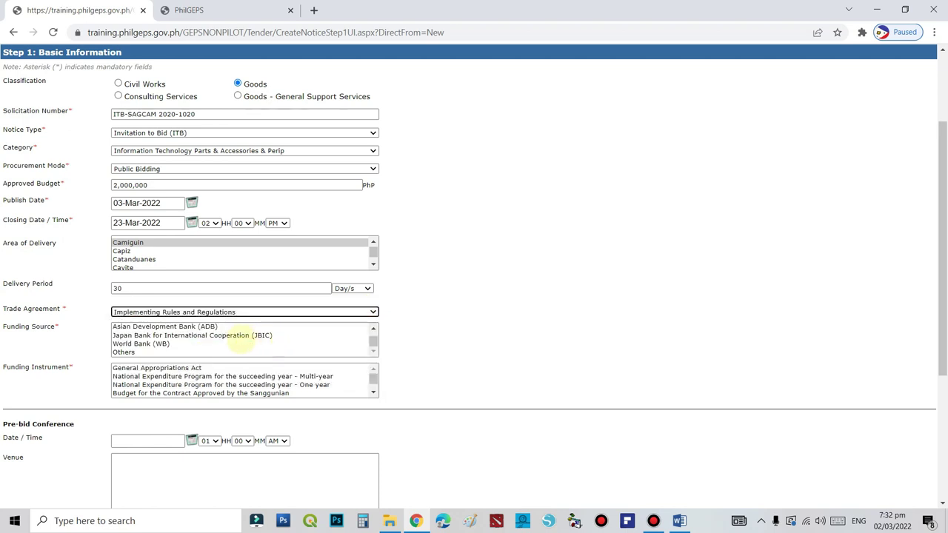
pyautogui.click(171, 327)
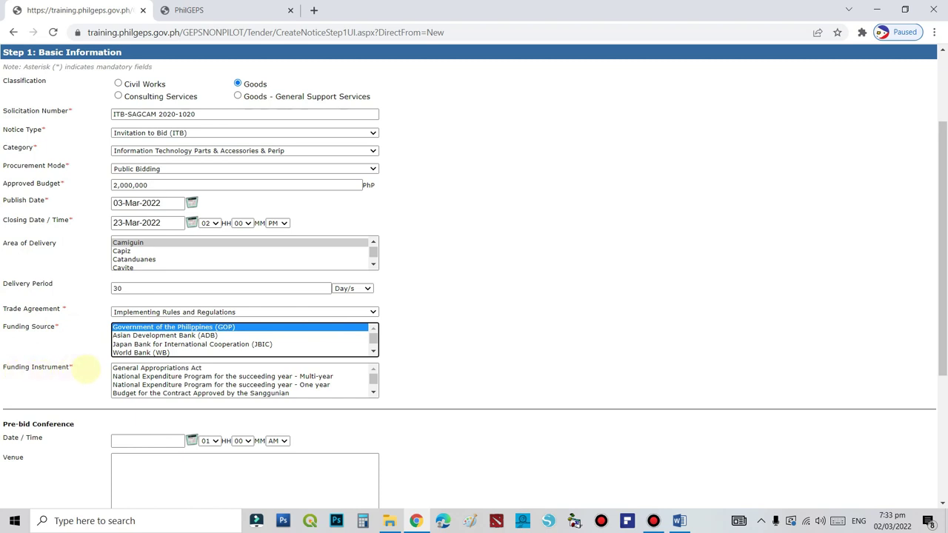
pyautogui.click(250, 393)
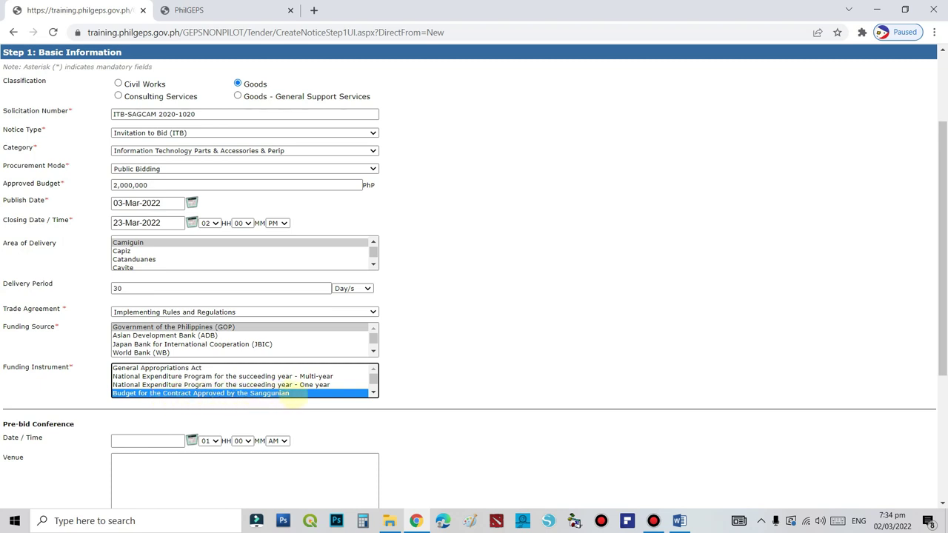
# Set the pre-bid conference date to 10-Mar-2022 at 02:00 PM
pyautogui.click(146, 440)
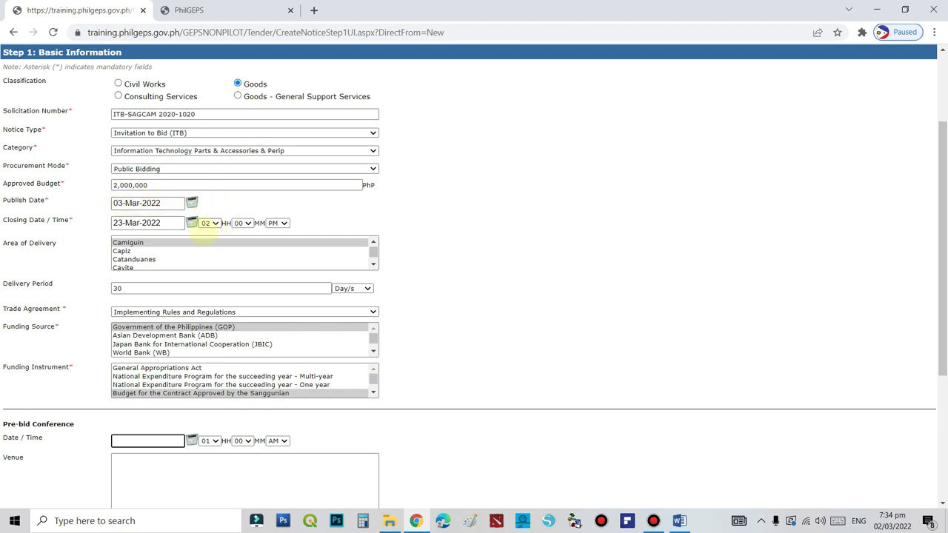
pyautogui.click(148, 441)
pyautogui.click(191, 441)
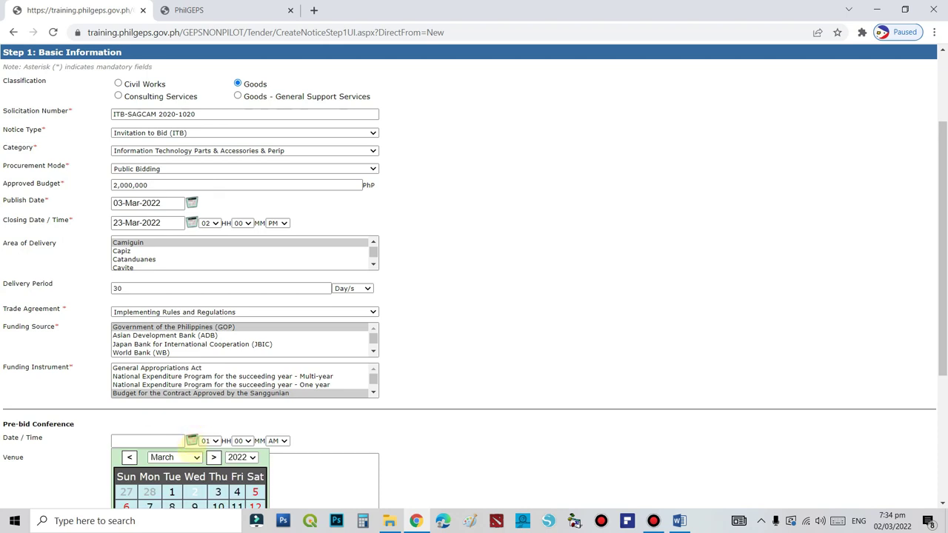
pyautogui.scroll(-2, 194, 444)
pyautogui.click(217, 384)
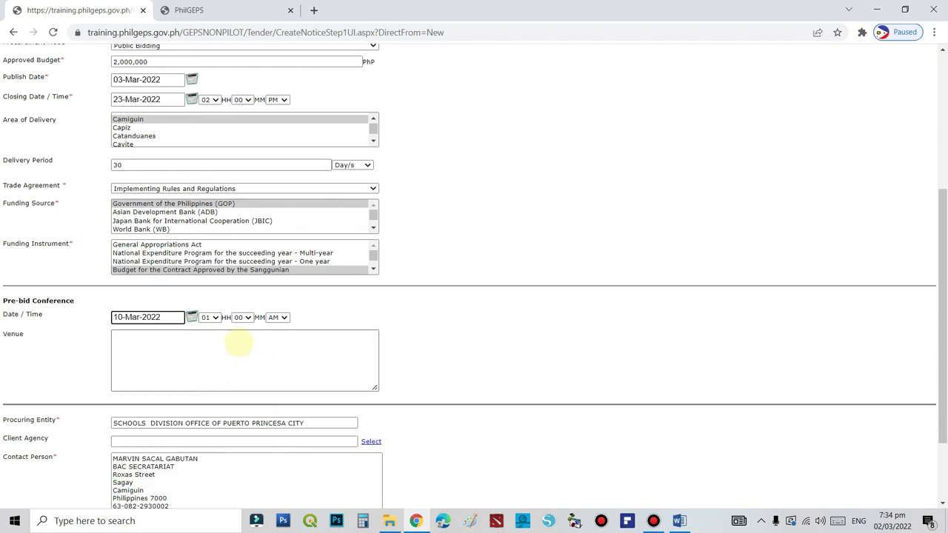
pyautogui.click(215, 317)
pyautogui.click(207, 336)
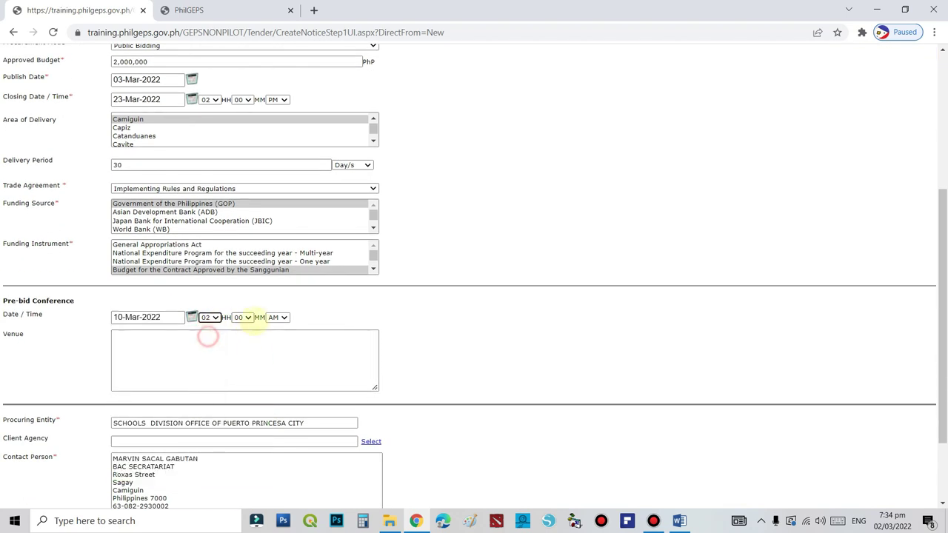
pyautogui.click(280, 317)
pyautogui.click(275, 335)
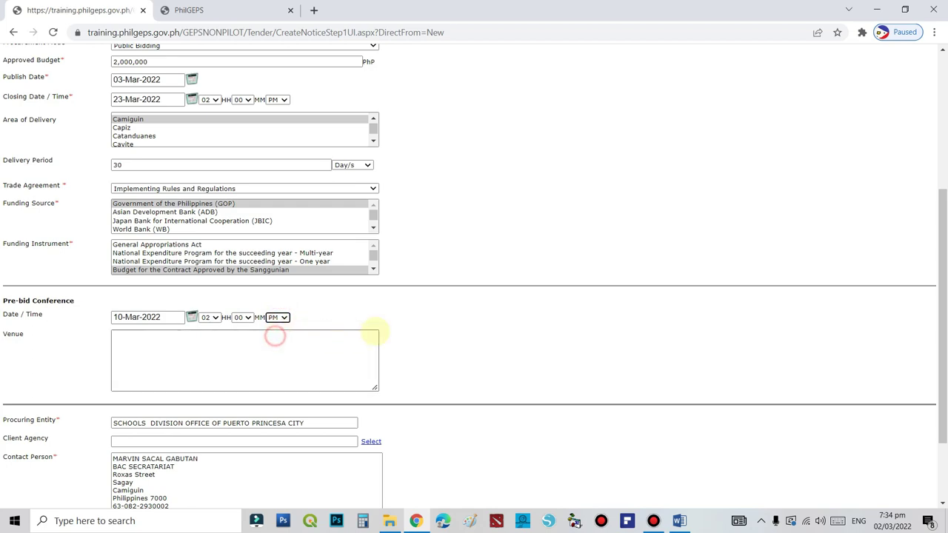
pyautogui.click(177, 362)
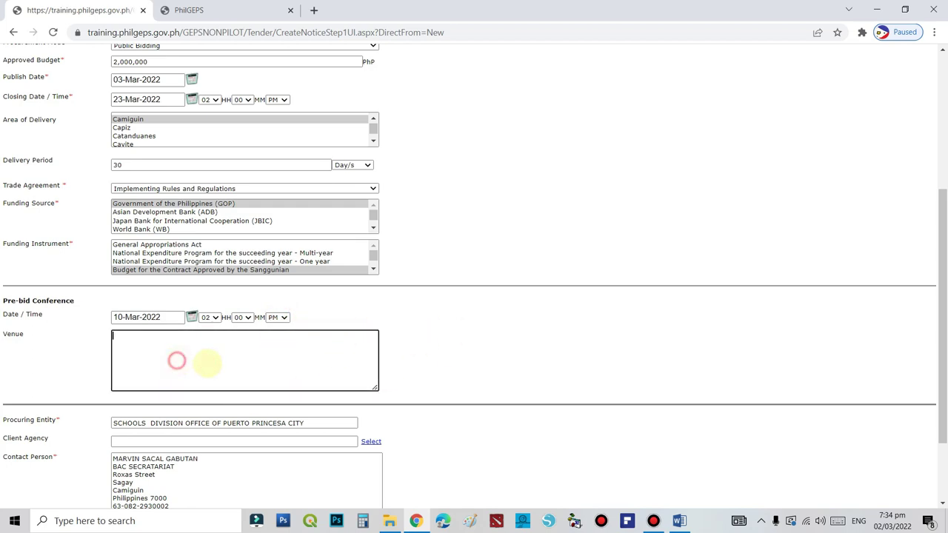
pyautogui.click(680, 520)
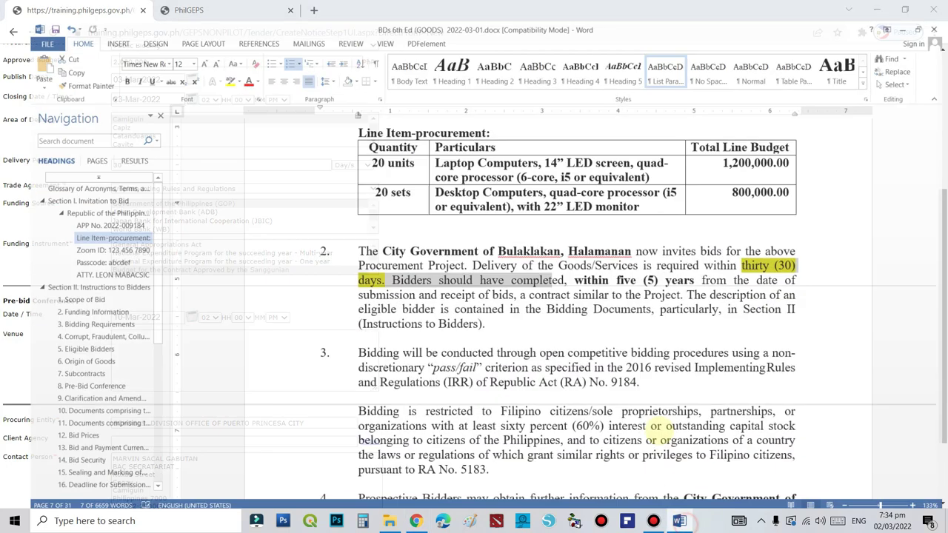
# Align the Passcode line under Zoom ID, then select clause 6 with its Zoom meeting details
pyautogui.scroll(-9, 585, 418)
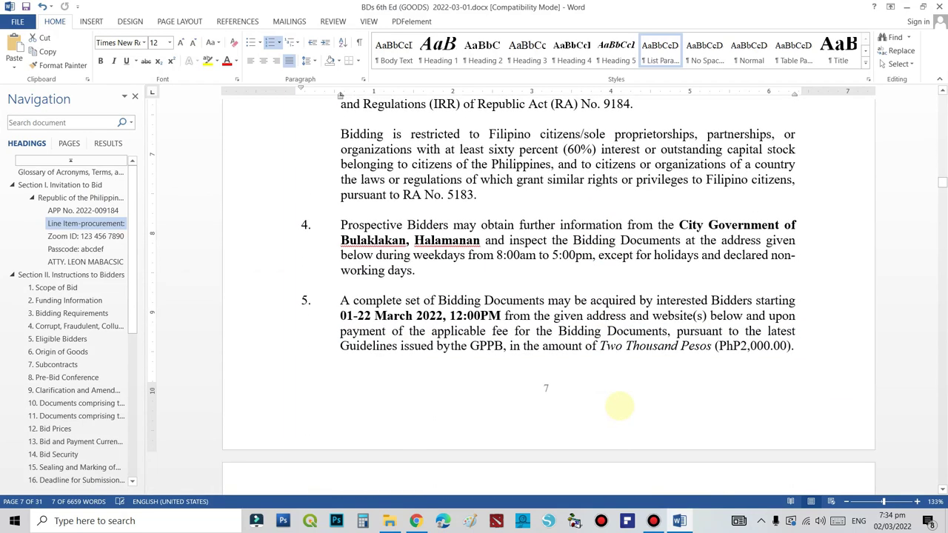
pyautogui.scroll(-5, 616, 405)
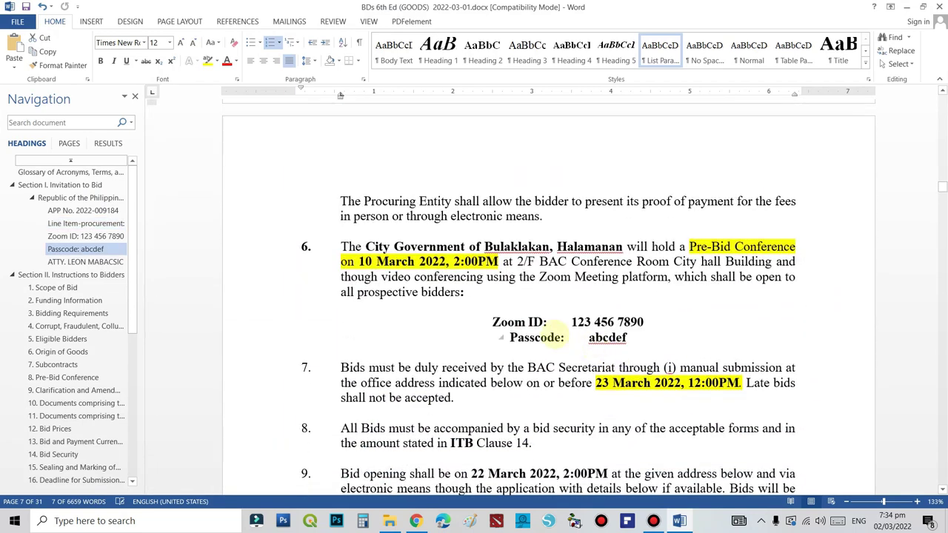
pyautogui.click(511, 338)
pyautogui.press('BackSpace')
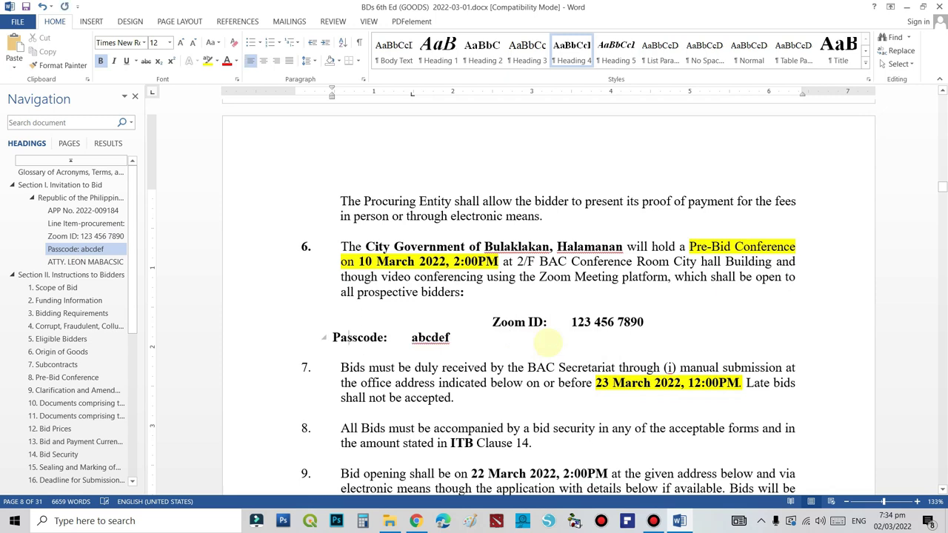
pyautogui.press('Tab')
pyautogui.press('Tab')
pyautogui.press('Tab')
pyautogui.press('Tab')
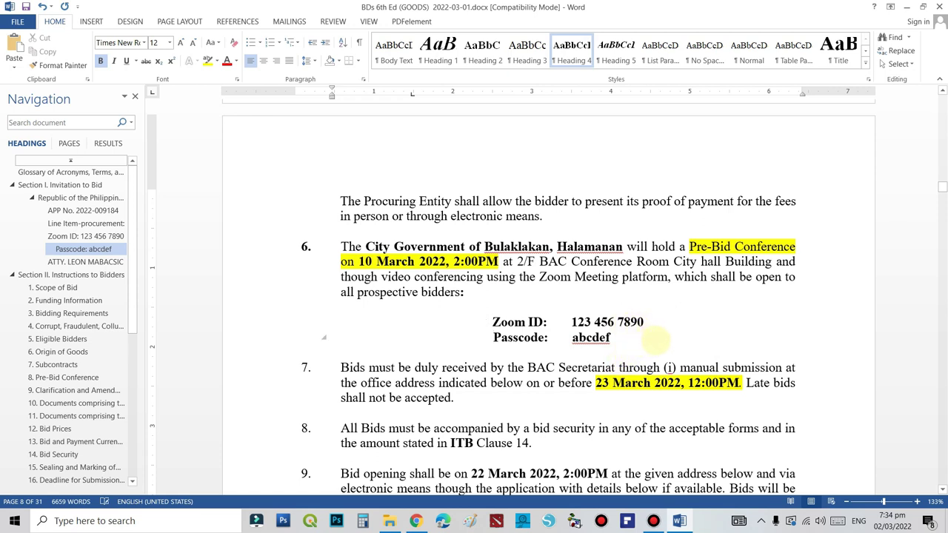
pyautogui.moveTo(613, 337); pyautogui.dragTo(502, 320)
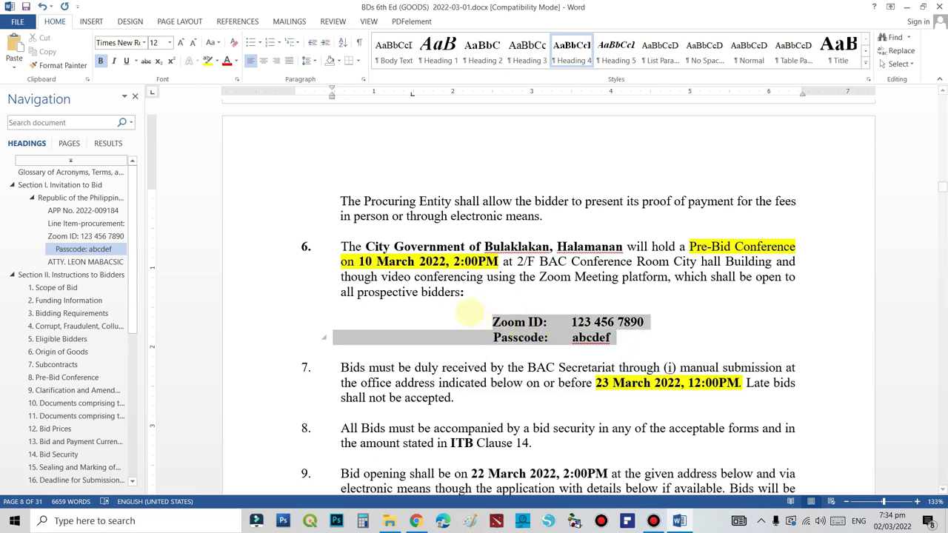
pyautogui.moveTo(469, 314); pyautogui.dragTo(351, 247)
pyautogui.hotkey('ctrl', 'c')
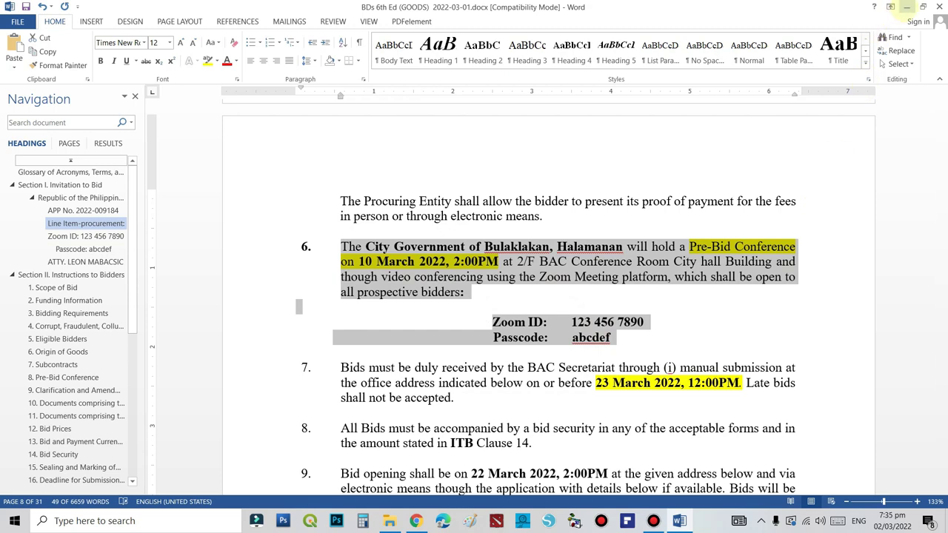
pyautogui.click(907, 7)
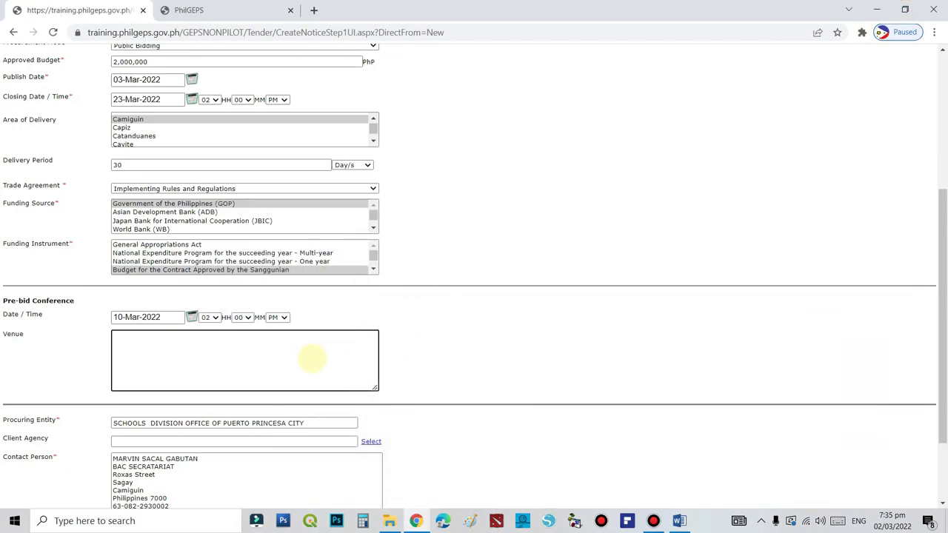
# Paste clause 6 and the Zoom details into Venue, removing the Passcode line's indent
pyautogui.click(312, 359)
pyautogui.hotkey('ctrl', 'v')
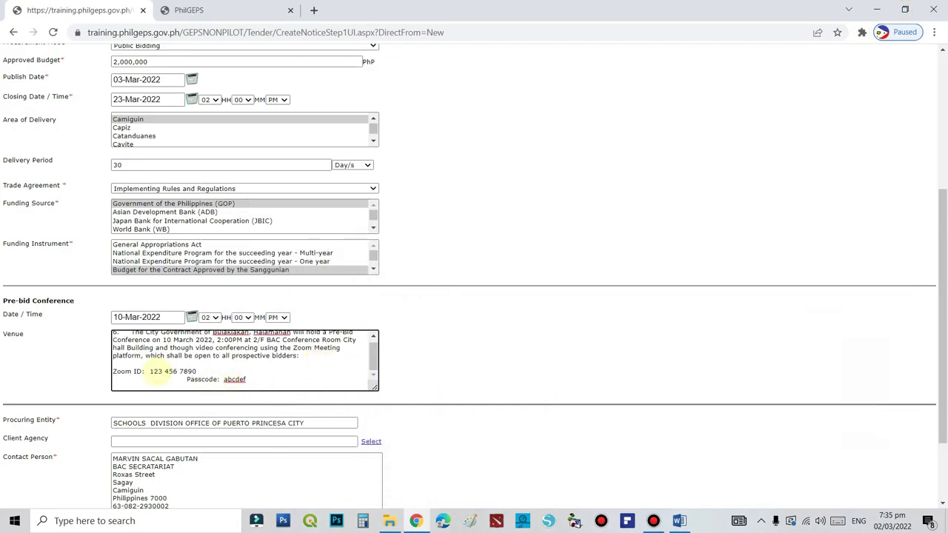
pyautogui.click(186, 379)
pyautogui.press('BackSpace')
pyautogui.press('BackSpace')
pyautogui.press('BackSpace')
pyautogui.press('BackSpace')
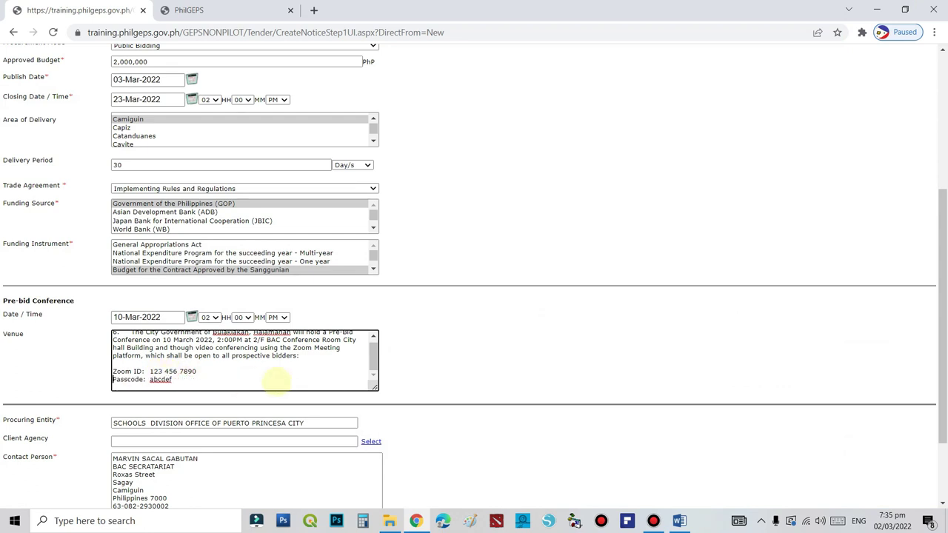
pyautogui.scroll(3, 333, 370)
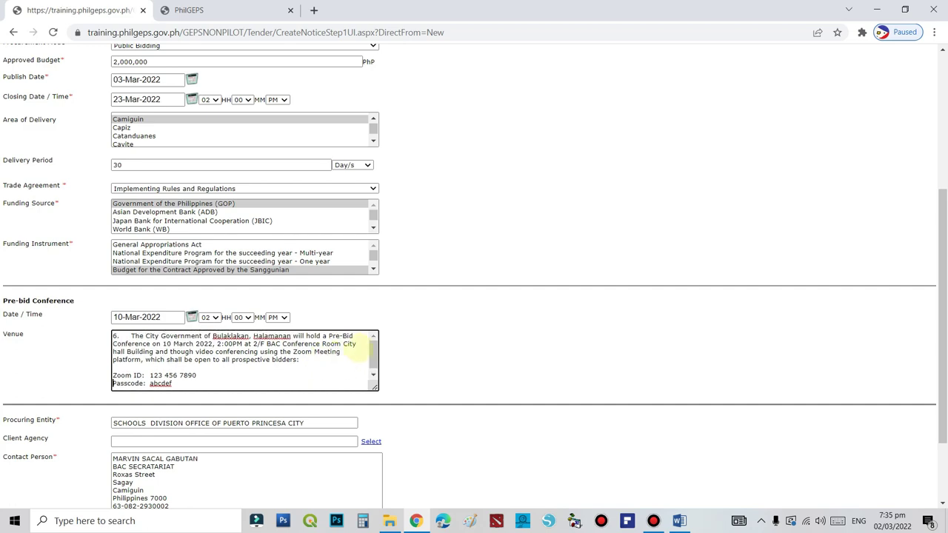
pyautogui.scroll(-5, 374, 415)
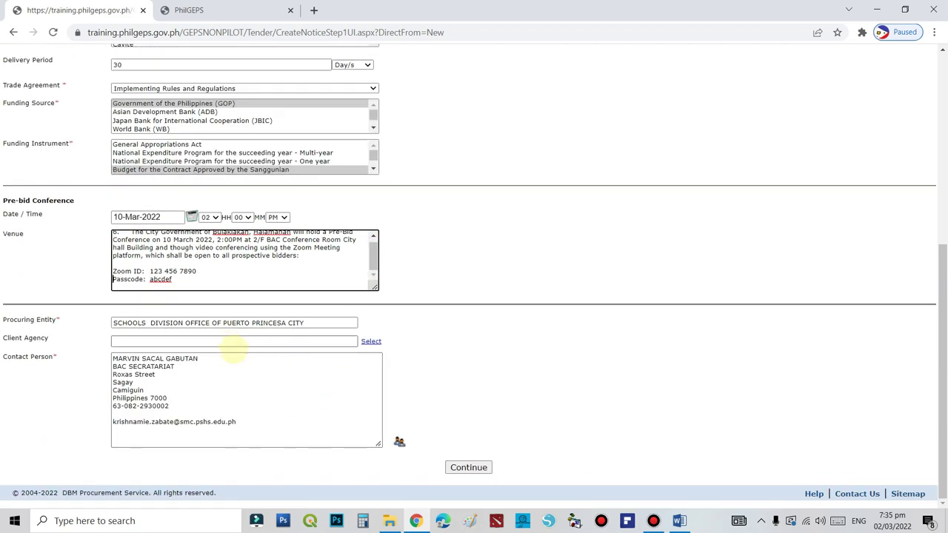
pyautogui.scroll(5, 333, 348)
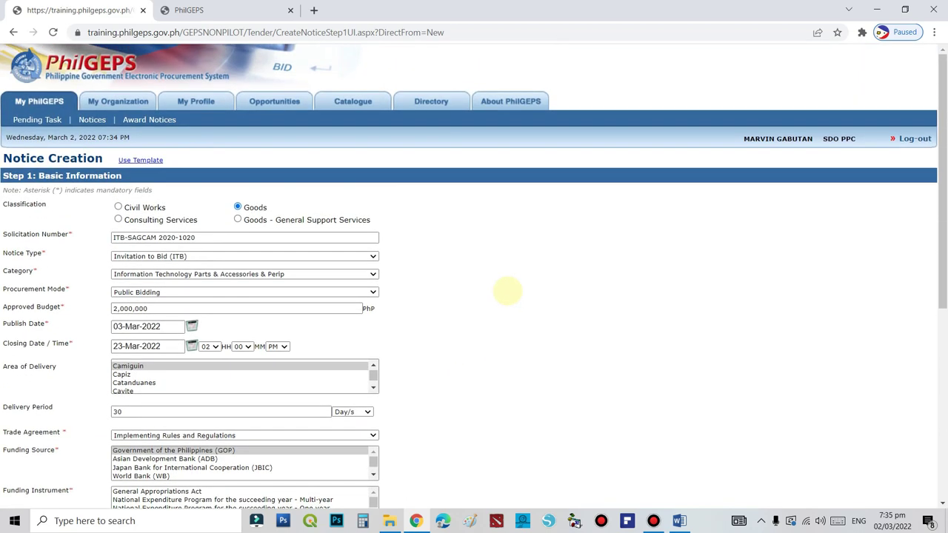
pyautogui.scroll(-5, 474, 296)
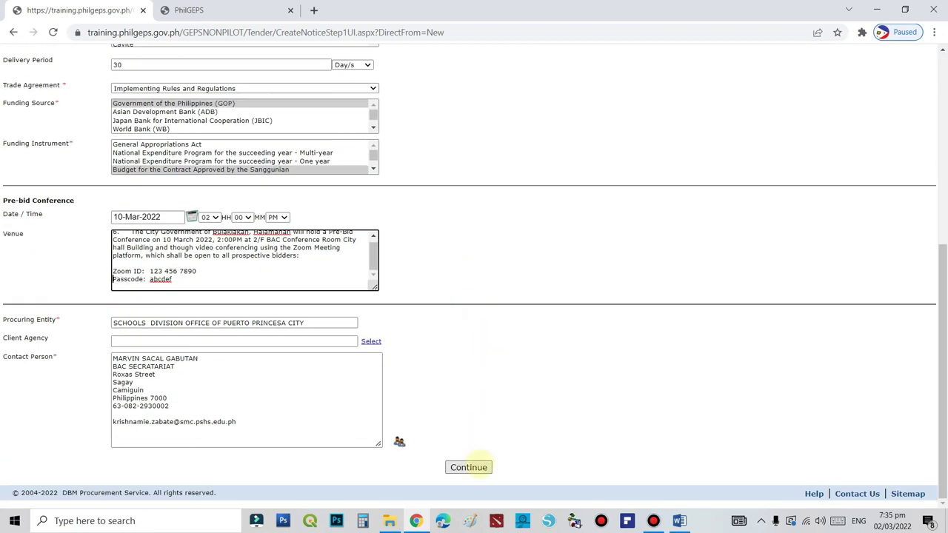
# Save the basic information to reach the empty Title and Description fields, then return to Word
pyautogui.click(468, 467)
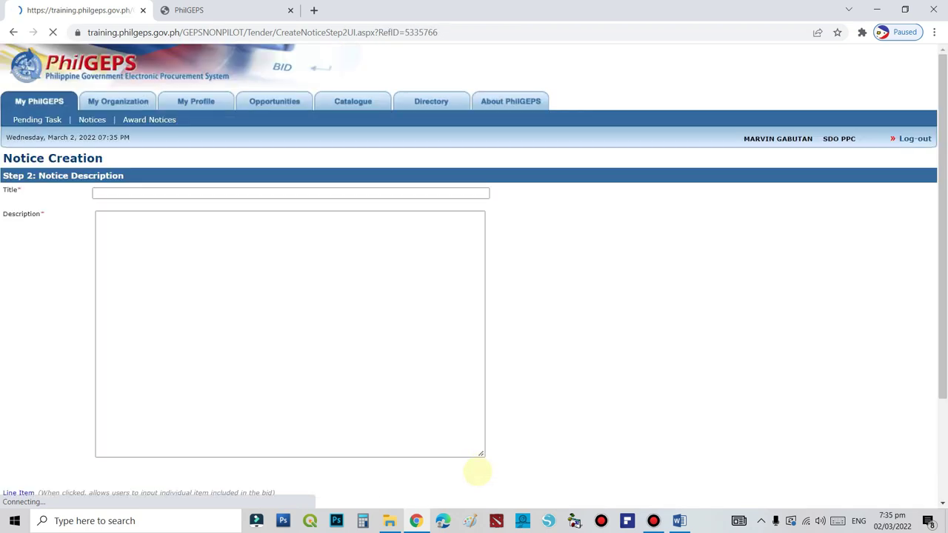
pyautogui.click(170, 192)
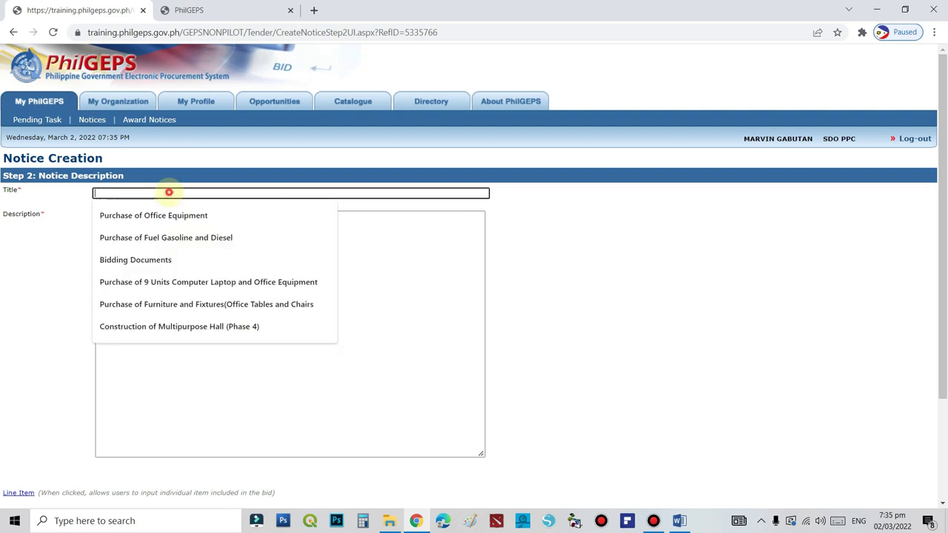
pyautogui.click(461, 283)
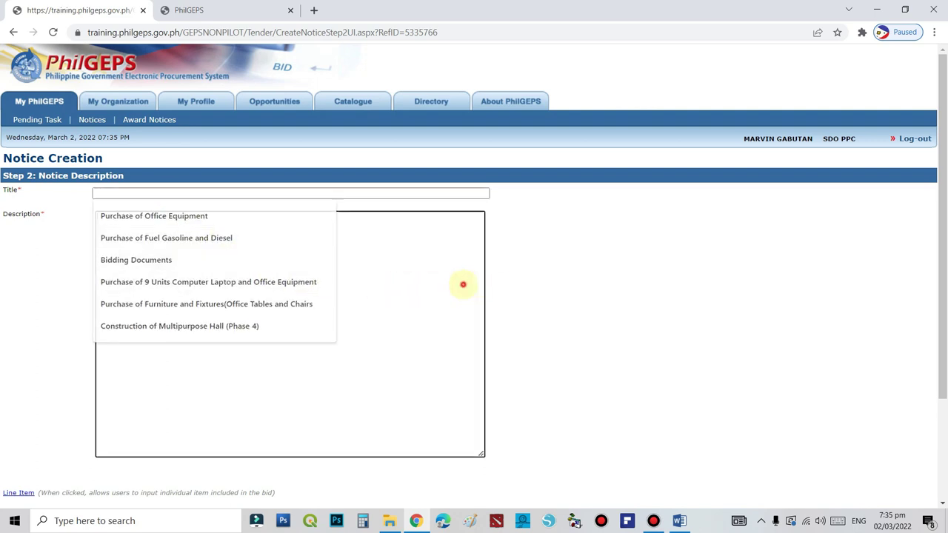
pyautogui.moveTo(678, 521)
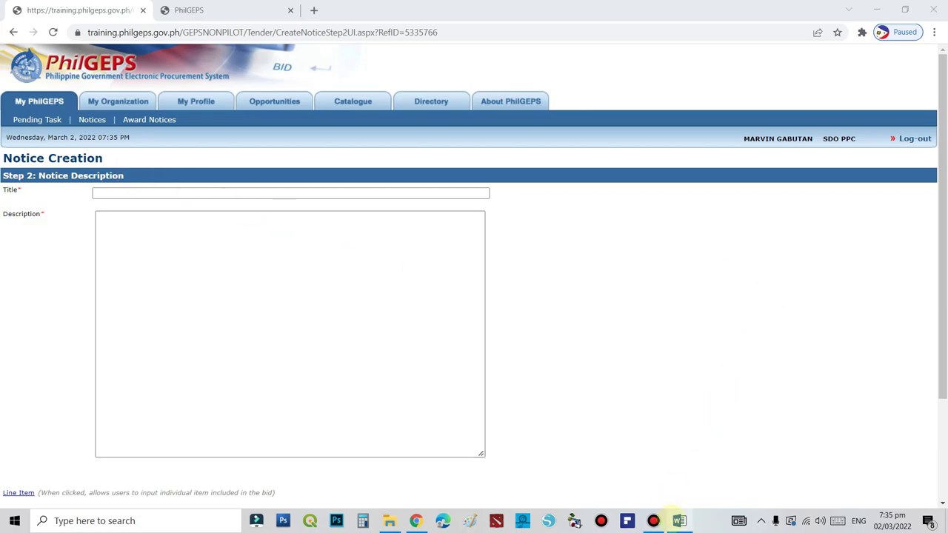
pyautogui.click(675, 520)
# Select the cover title 'Supply and Delivery of Laptop and Desktop Computers', undoing an accidental paste
pyautogui.scroll(10, 939, 256)
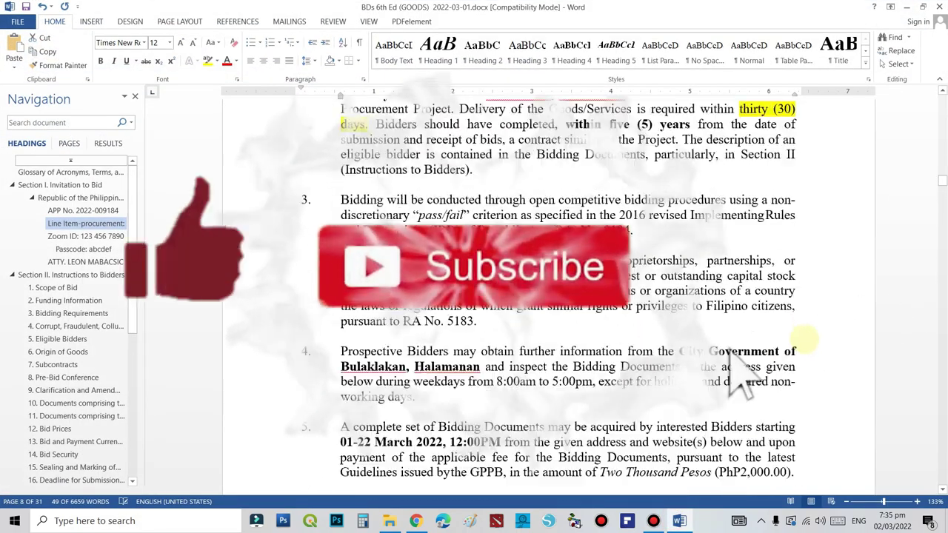
pyautogui.moveTo(939, 194); pyautogui.dragTo(933, 87)
pyautogui.scroll(-5, 672, 348)
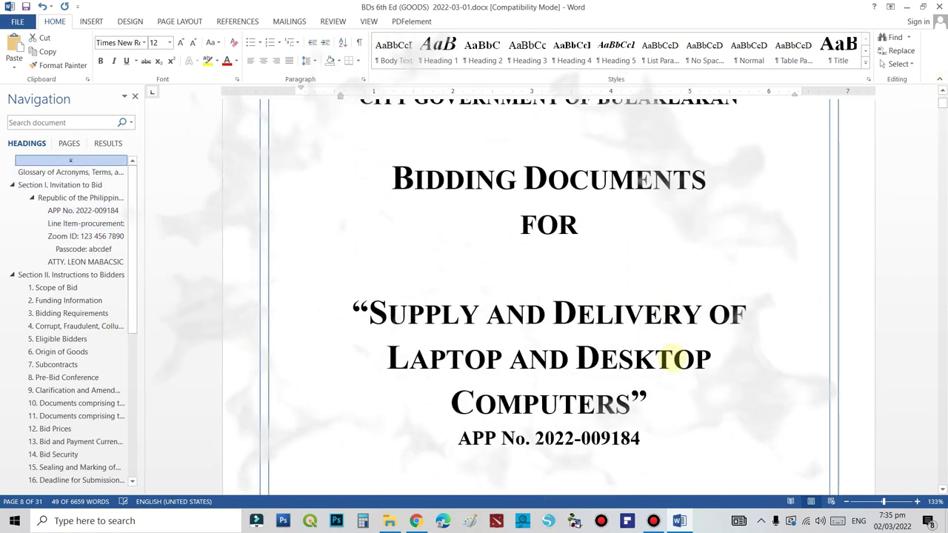
pyautogui.scroll(-2, 674, 362)
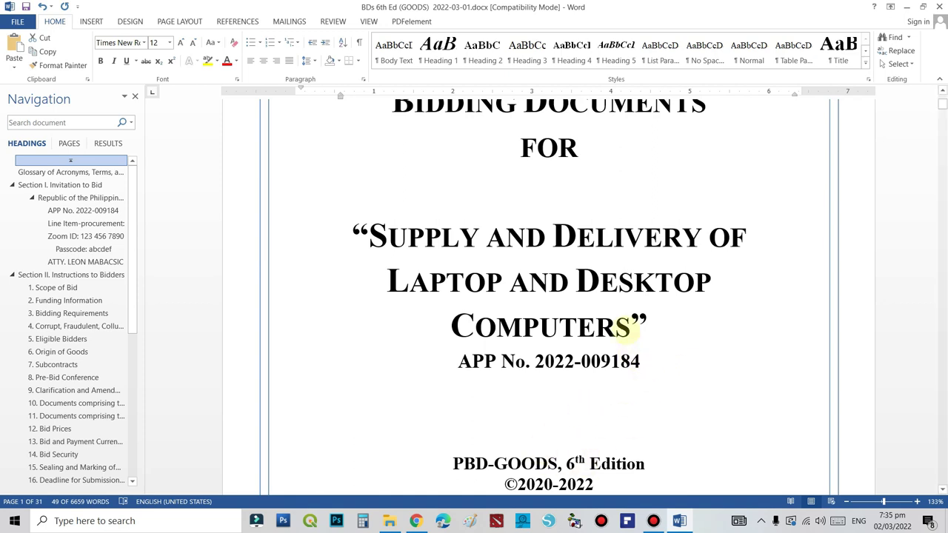
pyautogui.moveTo(627, 327); pyautogui.dragTo(433, 234)
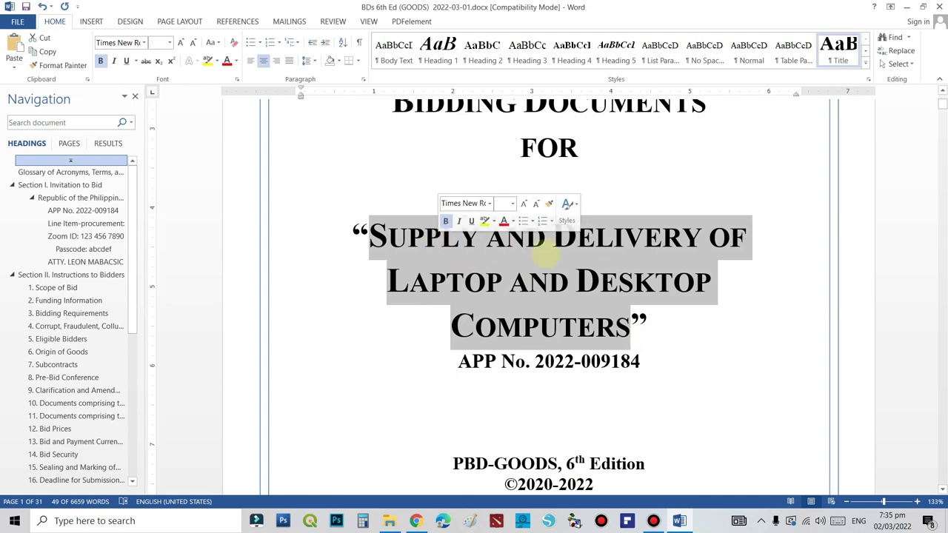
pyautogui.hotkey('ctrl', 'v')
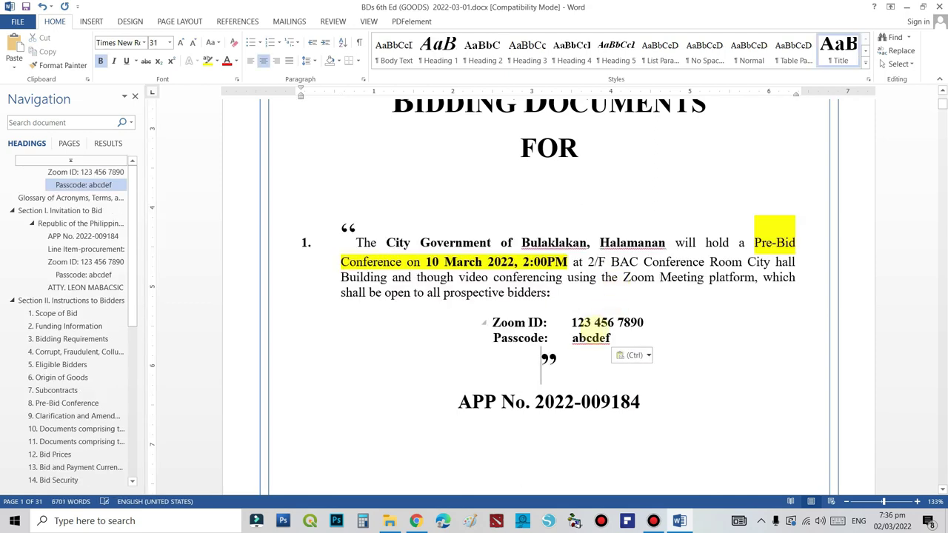
pyautogui.hotkey('ctrl', 'z')
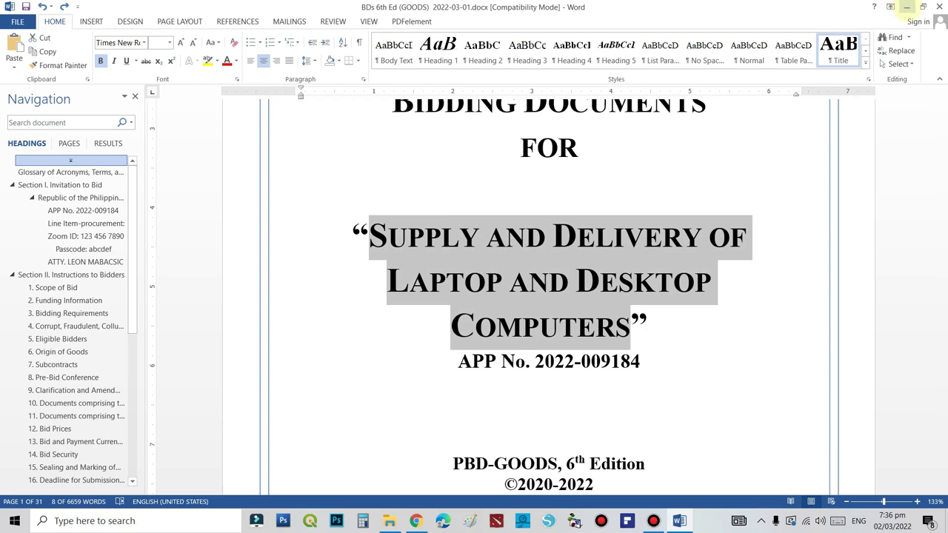
pyautogui.click(906, 7)
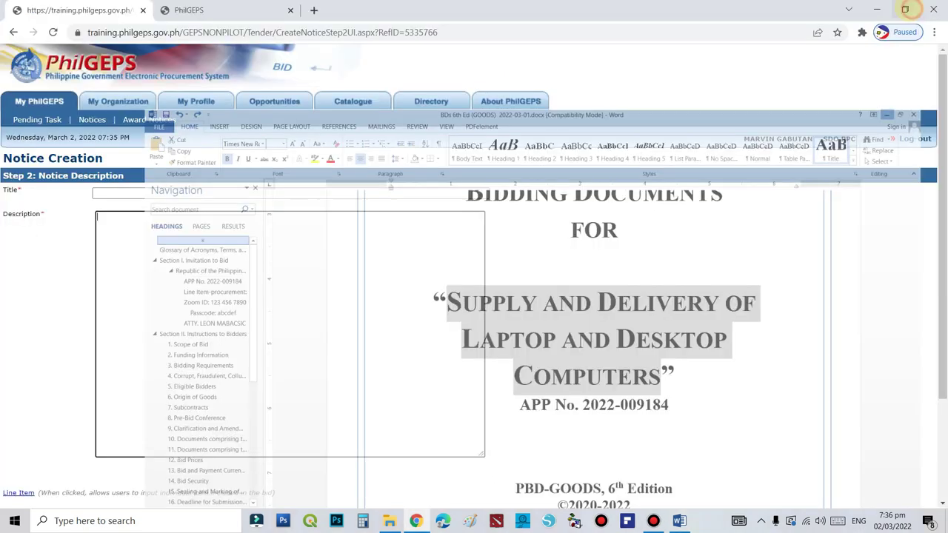
# Paste SUPPLY AND DELIVERY OF LAPTOP AND DESKTOP COMPUTERS into the Title, then bring Word back
pyautogui.click(260, 193)
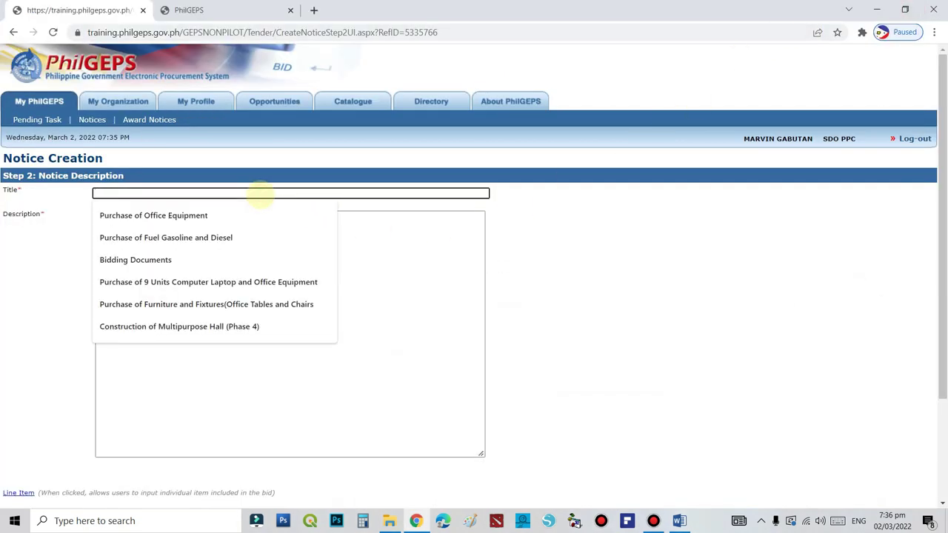
pyautogui.write('SUPPLY AND DELIVERY OF LAPTOP AND DESKTOP COMPUTERS')
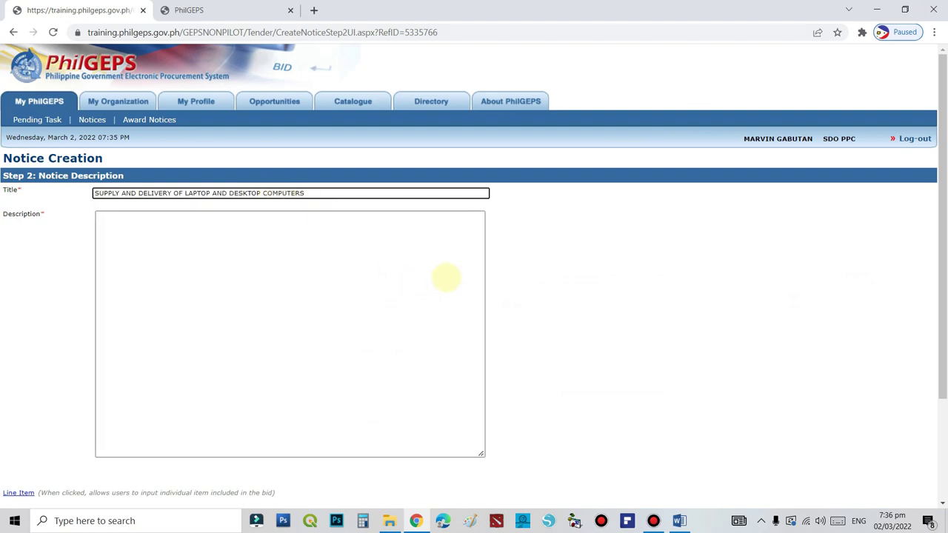
pyautogui.click(321, 239)
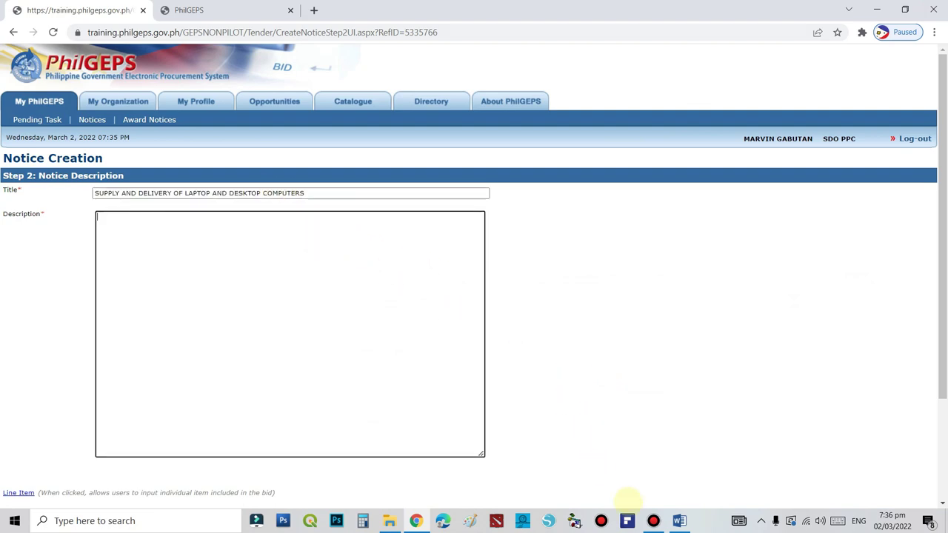
pyautogui.click(678, 520)
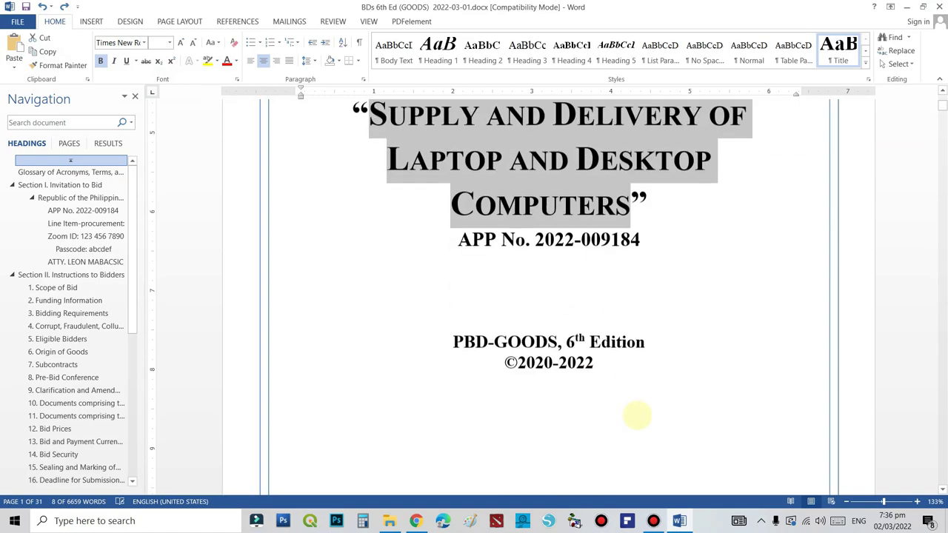
# Scroll down to the Invitation to Bid page and select its text
pyautogui.scroll(-15, 637, 416)
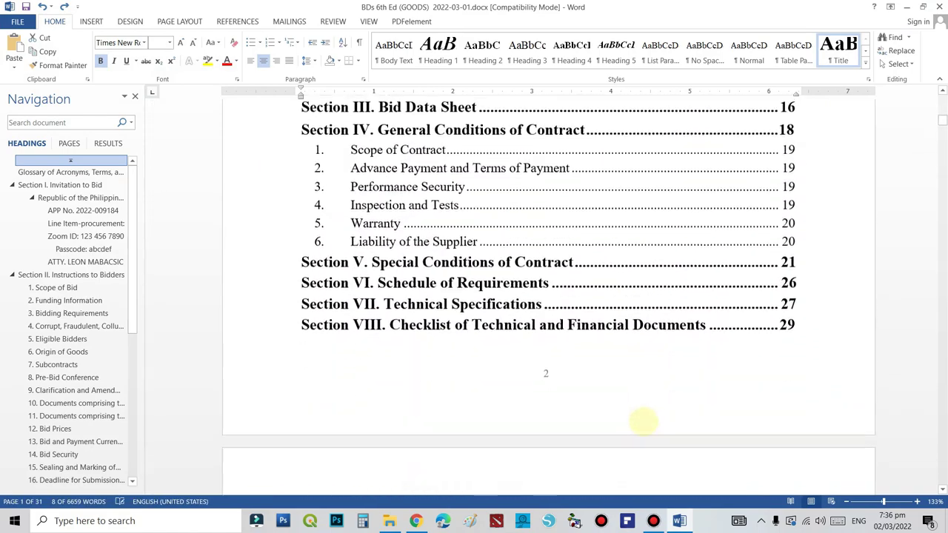
pyautogui.scroll(-15, 643, 421)
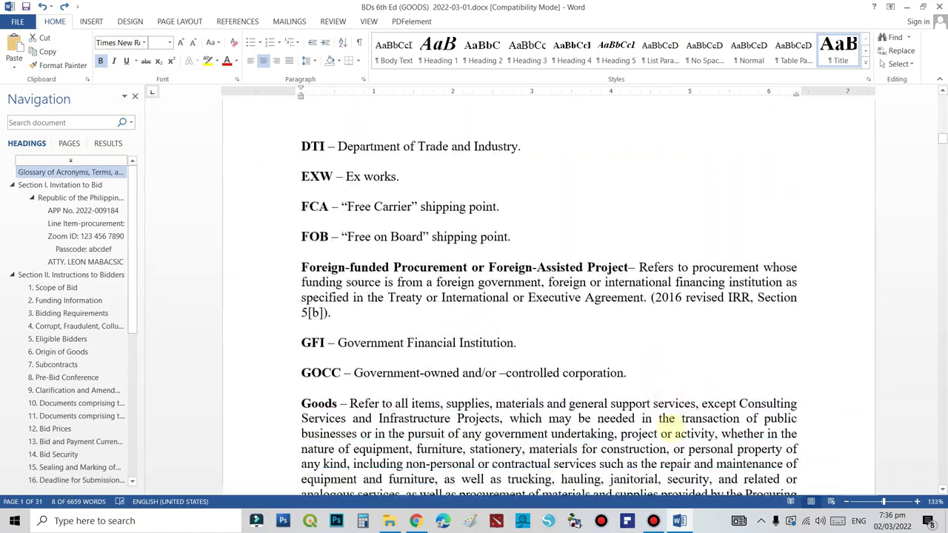
pyautogui.scroll(-15, 666, 419)
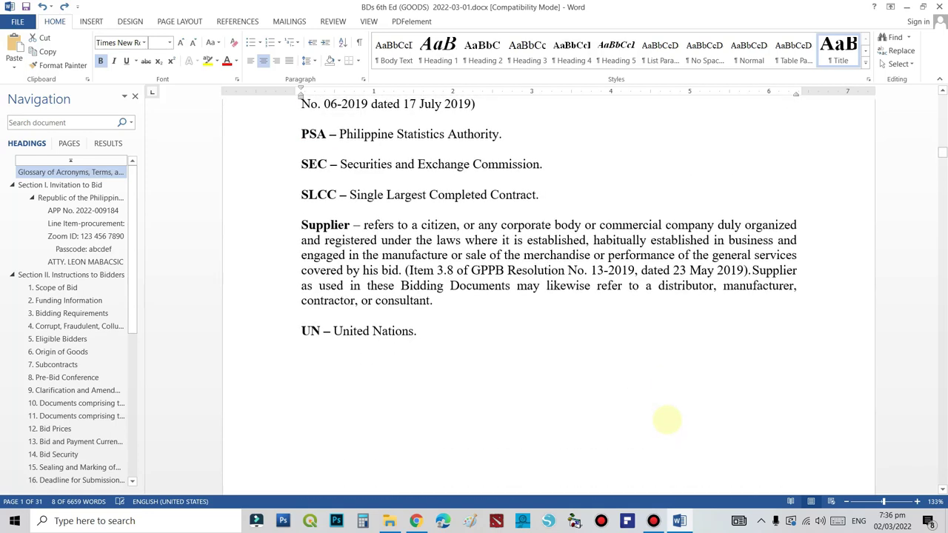
pyautogui.scroll(-10, 666, 420)
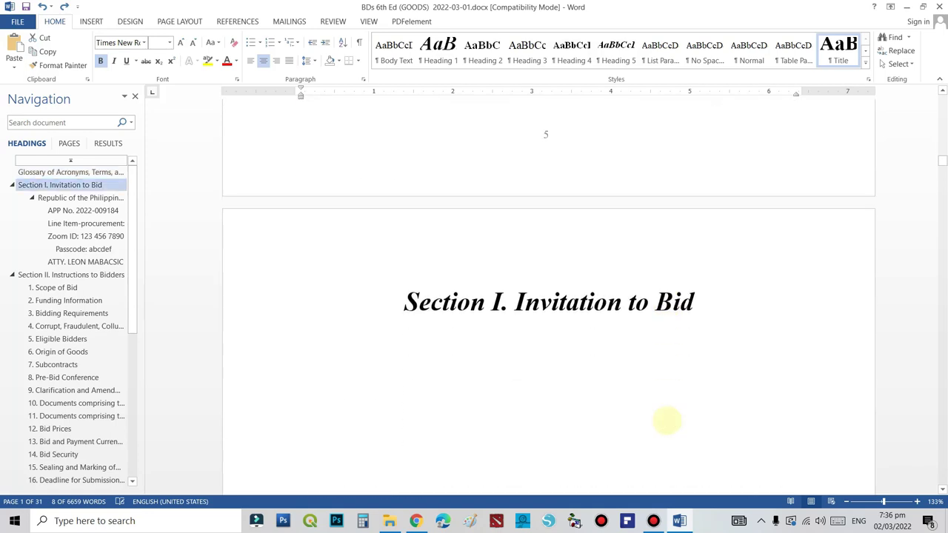
pyautogui.scroll(-8, 666, 420)
pyautogui.scroll(-5, 666, 419)
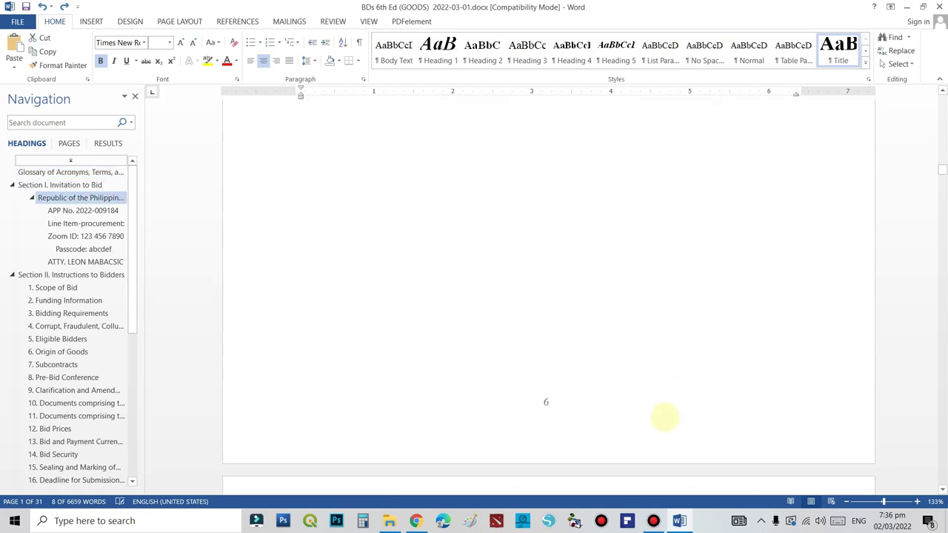
pyautogui.click(518, 218)
pyautogui.scroll(-2, 379, 232)
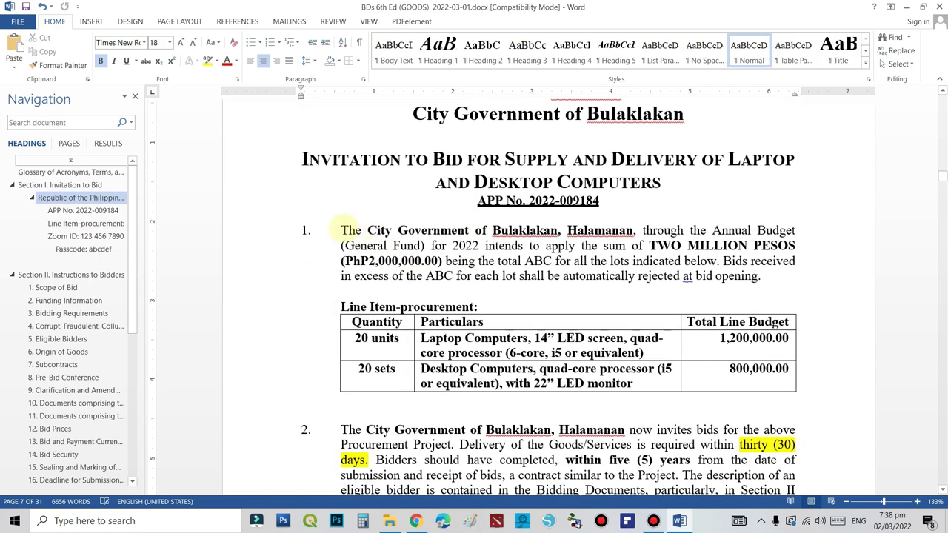
pyautogui.moveTo(339, 229); pyautogui.dragTo(705, 326)
# Copy the selected Invitation to Bid text and return to the PhilGEPS notice page
pyautogui.scroll(-1, 696, 383)
pyautogui.scroll(-8, 696, 383)
pyautogui.scroll(11, 692, 376)
pyautogui.scroll(-13, 762, 333)
pyautogui.scroll(-20, 720, 325)
pyautogui.scroll(-1, 731, 339)
pyautogui.scroll(4, 528, 305)
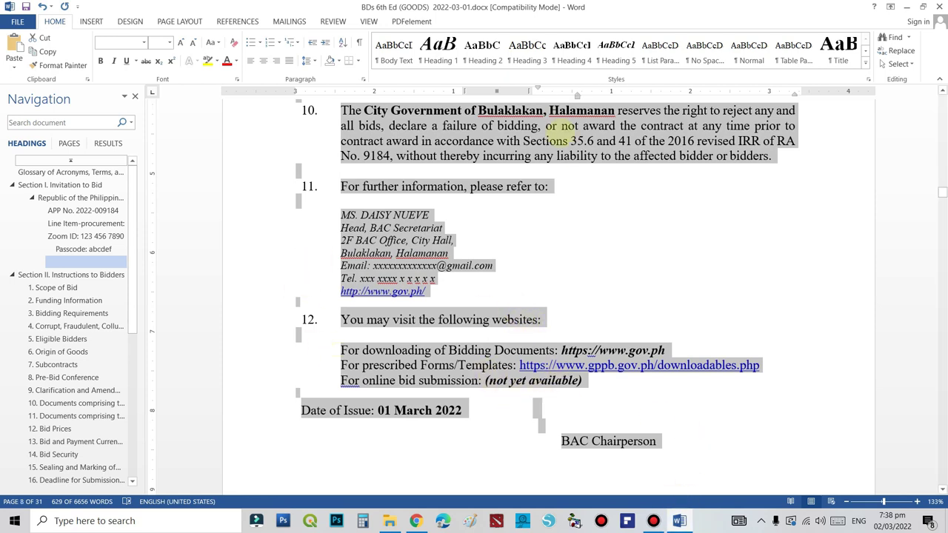
pyautogui.rightClick(566, 137)
pyautogui.click(588, 158)
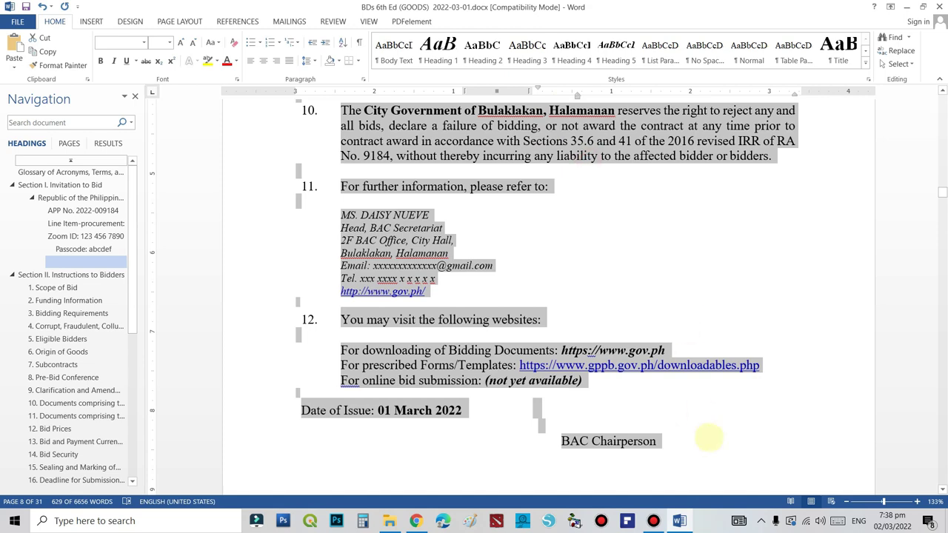
pyautogui.click(679, 520)
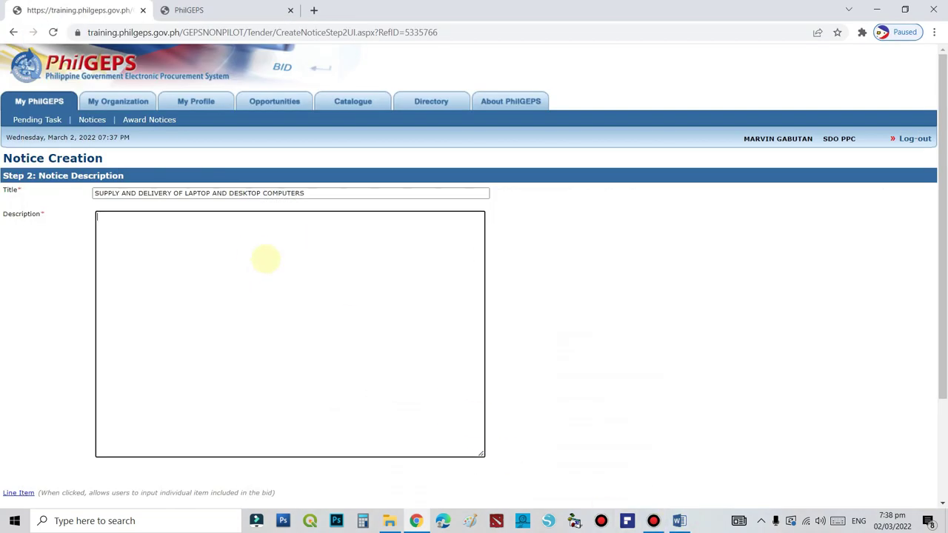
# Paste the full Invitation to Bid text into Description and review it down to BAC Chairperson
pyautogui.click(253, 251)
pyautogui.hotkey('ctrl', 'v')
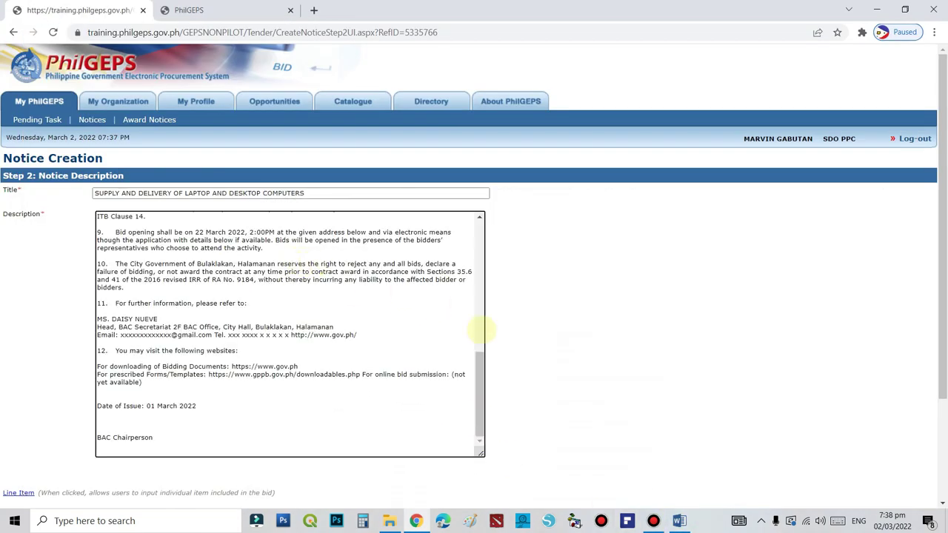
pyautogui.scroll(-3, 222, 396)
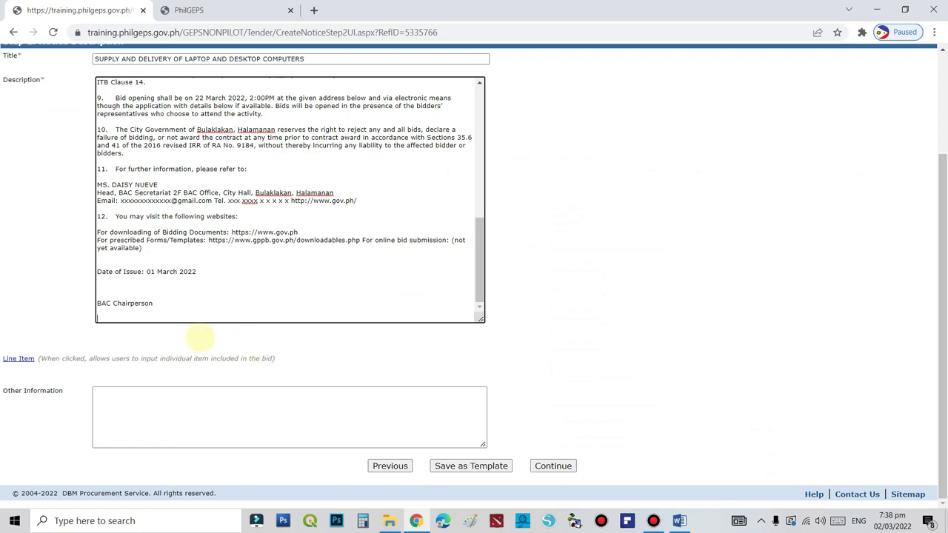
pyautogui.scroll(10, 302, 302)
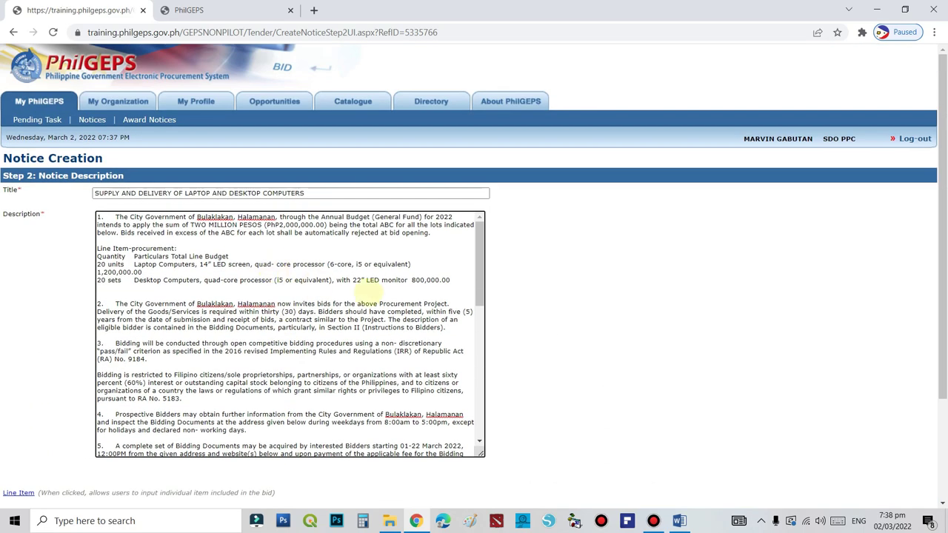
pyautogui.scroll(-10, 368, 292)
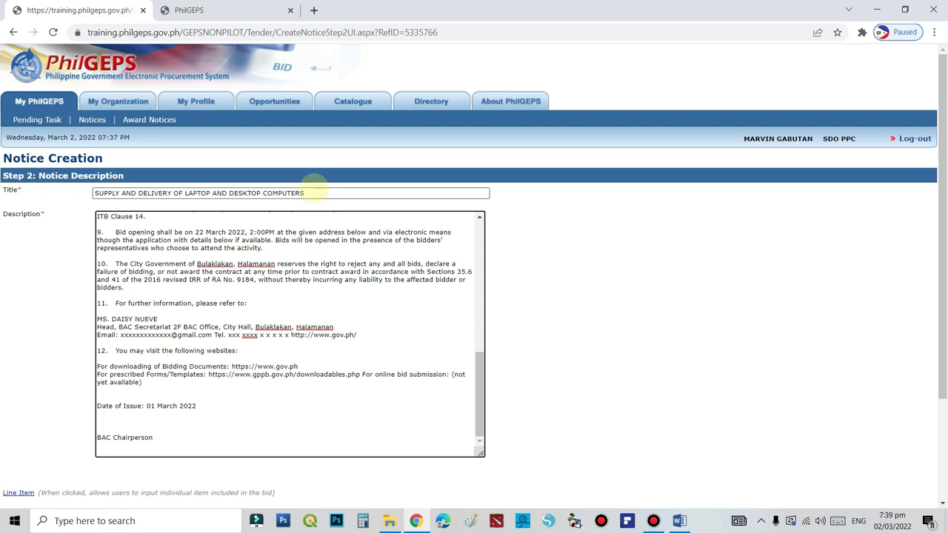
pyautogui.scroll(-3, 605, 282)
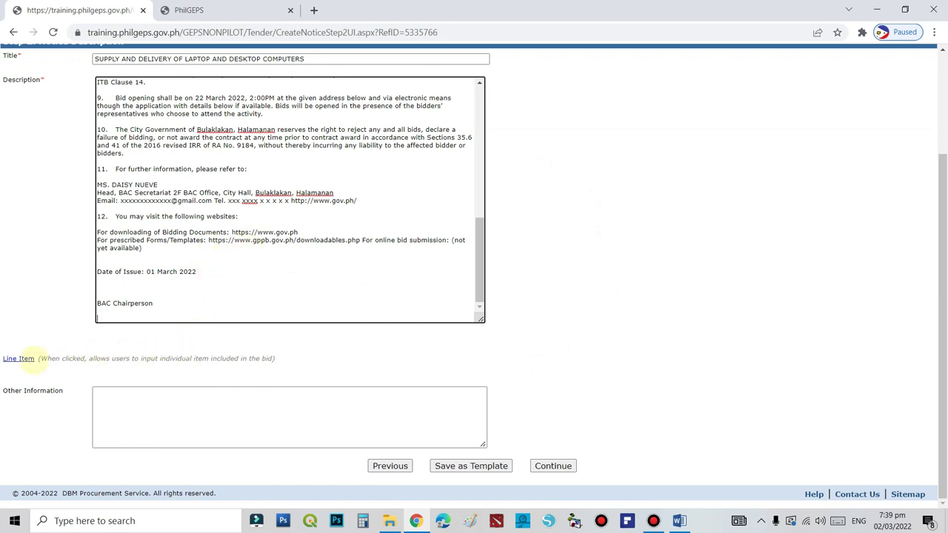
# Open the notice's Line Items window, add a blank Item No 1 row, and return to Word
pyautogui.click(17, 359)
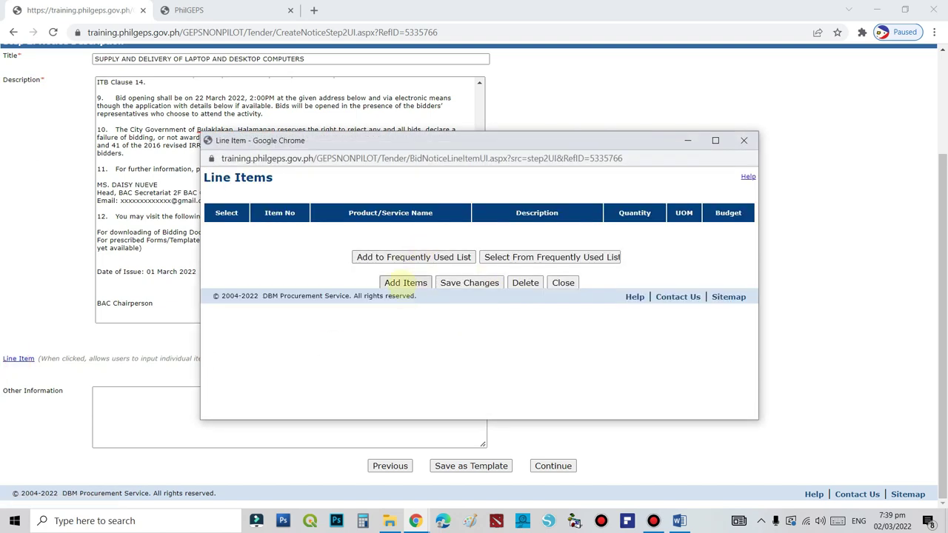
pyautogui.click(404, 282)
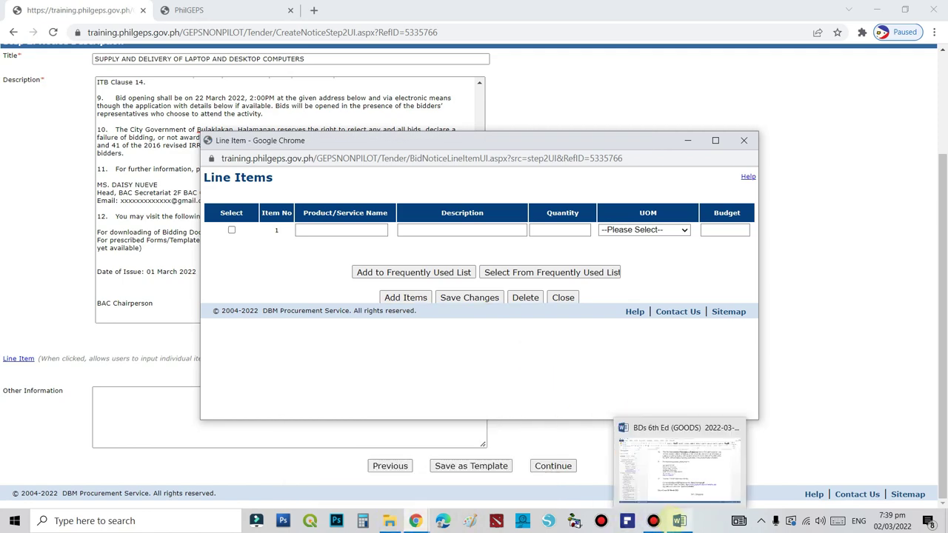
pyautogui.click(679, 520)
# Copy the Laptop Computers particulars from Word's line-item table and return to the PhilGEPS notice page
pyautogui.scroll(20, 576, 351)
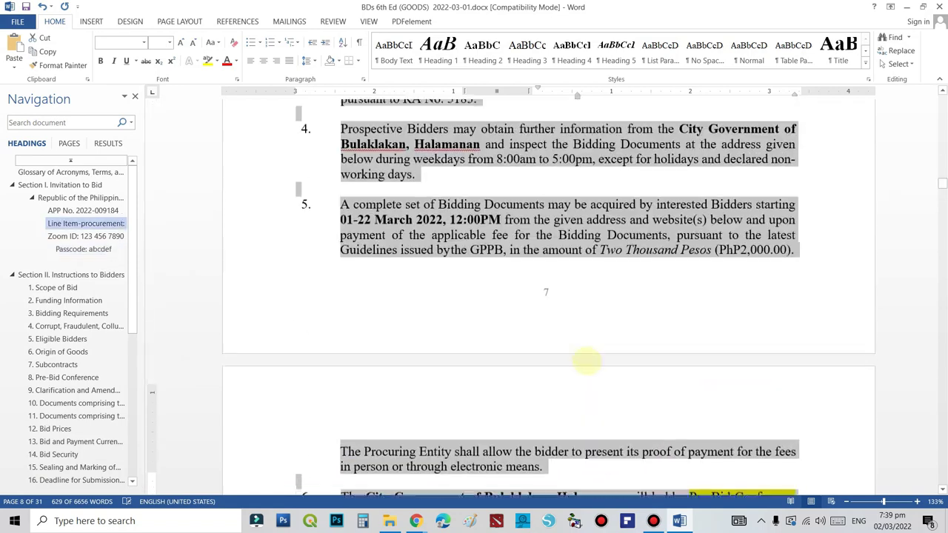
pyautogui.scroll(5, 589, 362)
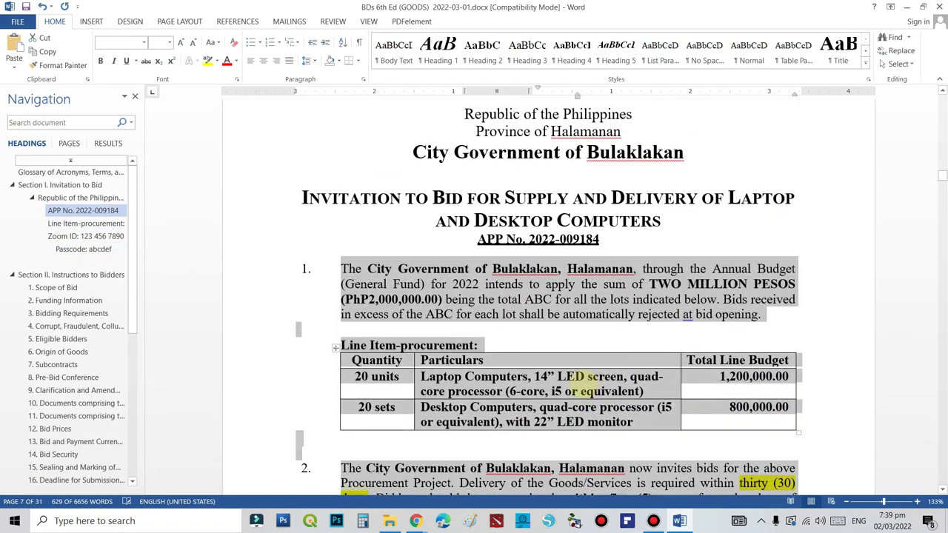
pyautogui.click(643, 420)
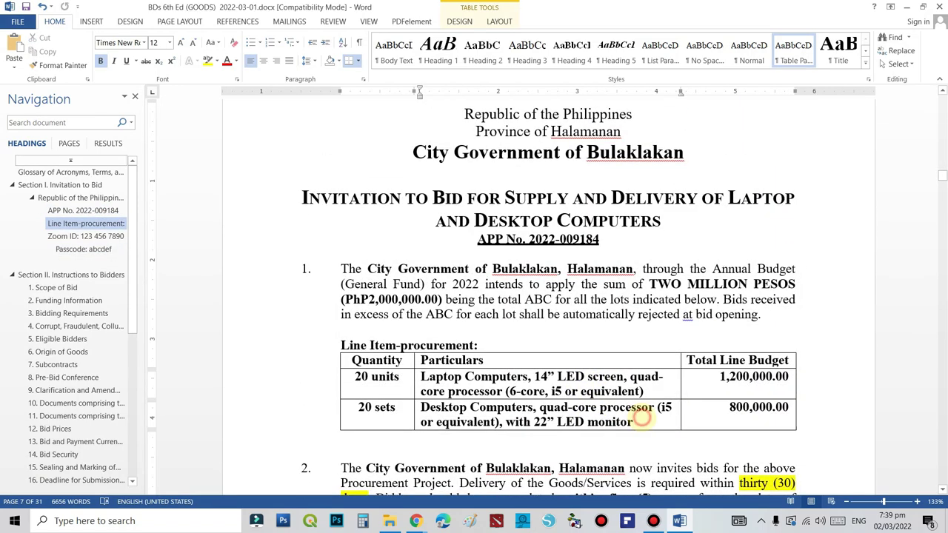
pyautogui.moveTo(625, 418); pyautogui.dragTo(421, 409)
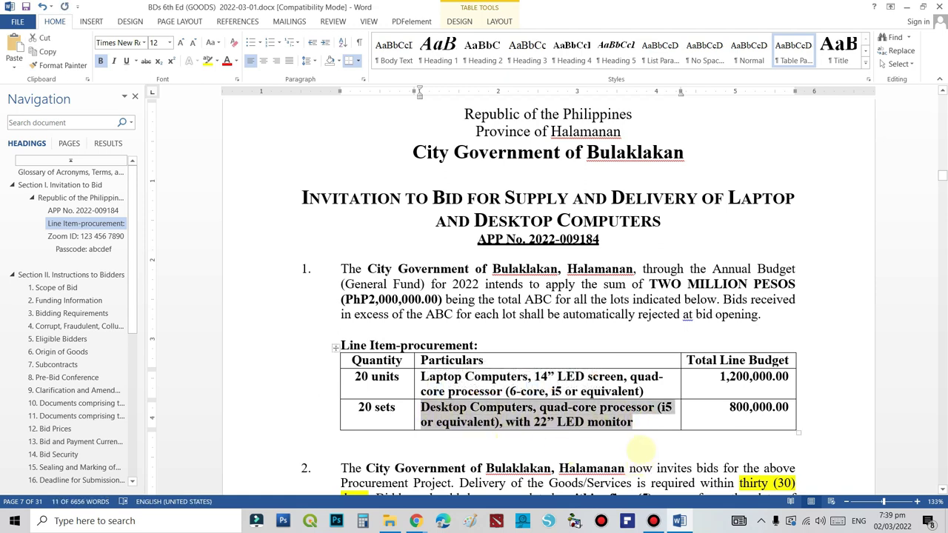
pyautogui.click(597, 407)
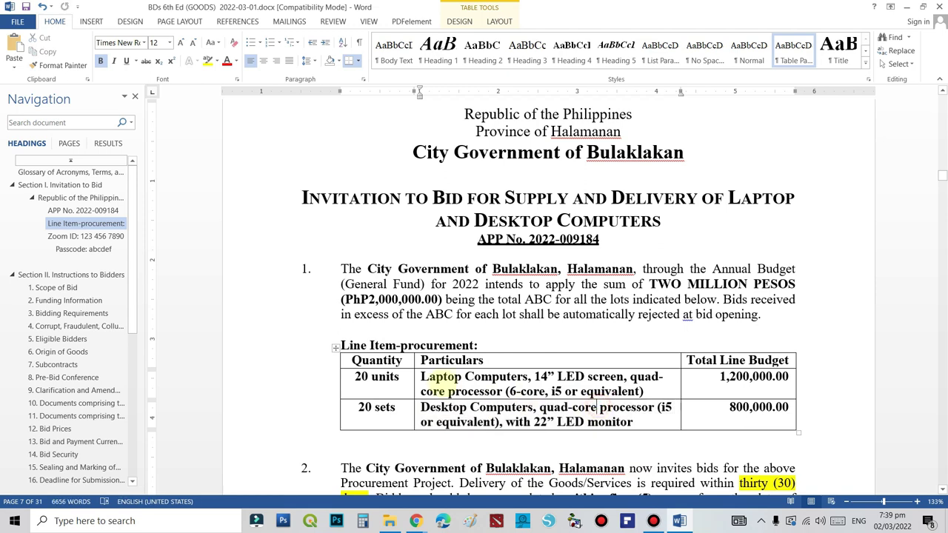
pyautogui.moveTo(419, 376); pyautogui.dragTo(642, 392)
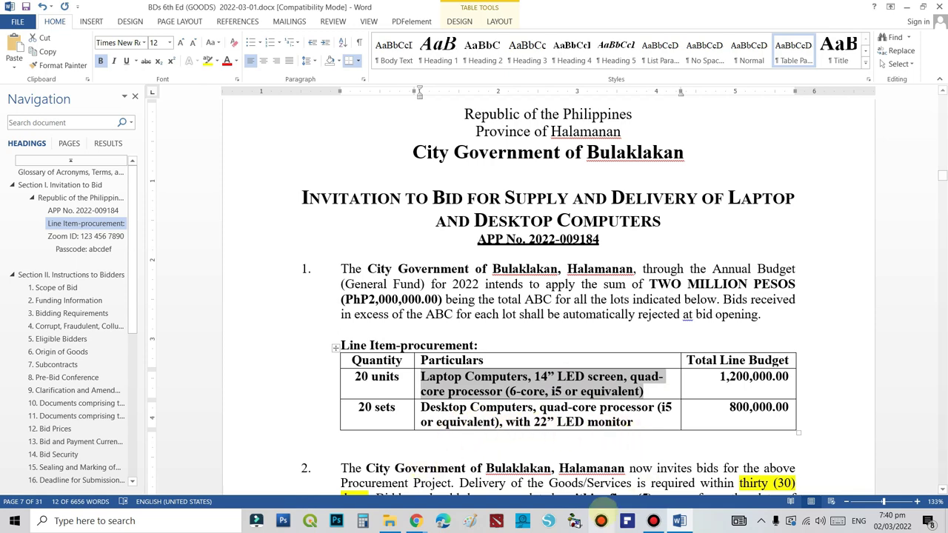
pyautogui.moveTo(415, 520)
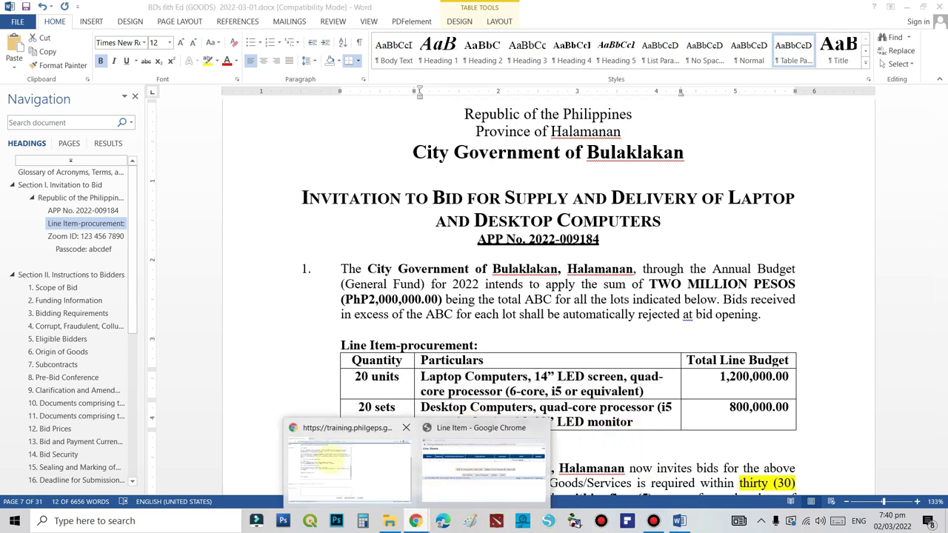
pyautogui.click(350, 478)
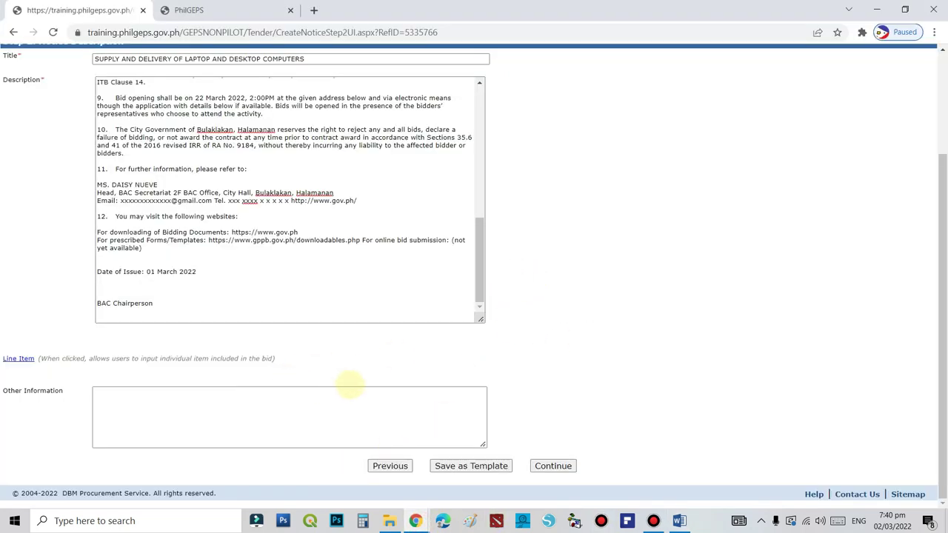
# Paste the Laptop Computers, 14" particulars into item 1's Product/Service Name and Description
pyautogui.moveTo(403, 519)
pyautogui.click(469, 462)
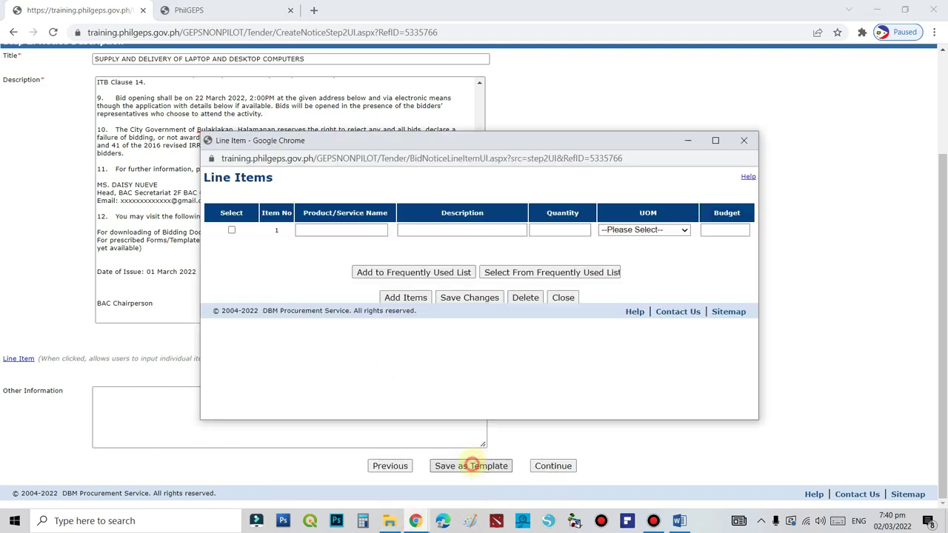
pyautogui.click(343, 231)
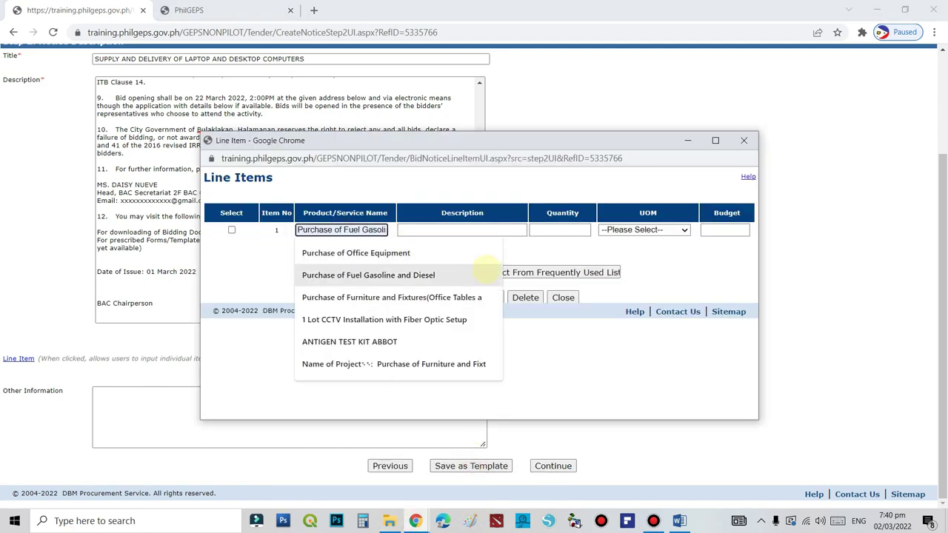
pyautogui.hotkey('ctrl', 'v')
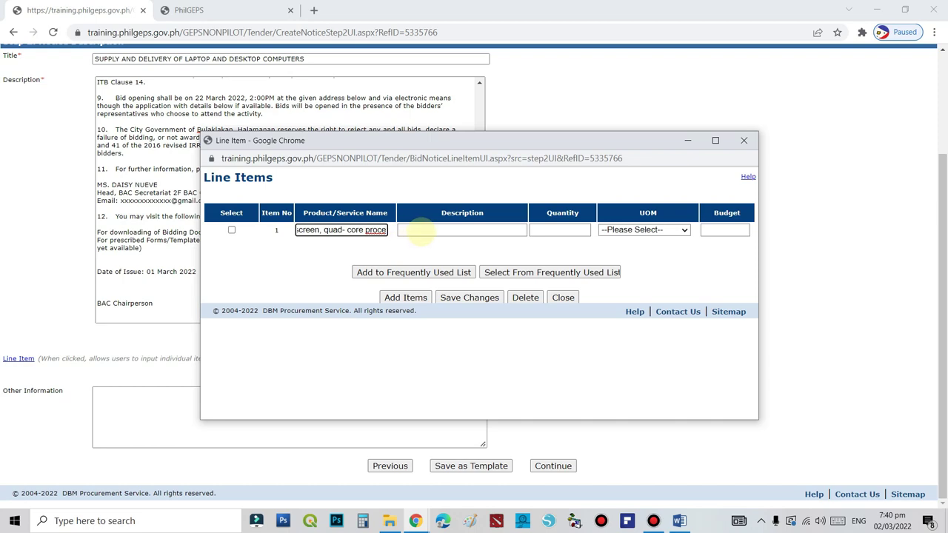
pyautogui.click(419, 231)
pyautogui.hotkey('ctrl', 'v')
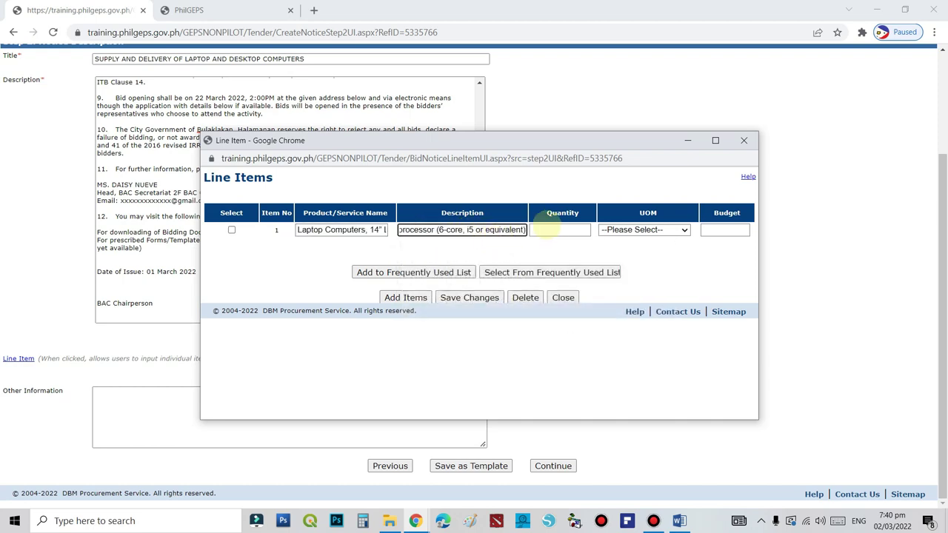
# Give item 1 quantity 20 and UOM Unit, and start typing the budget
pyautogui.click(559, 230)
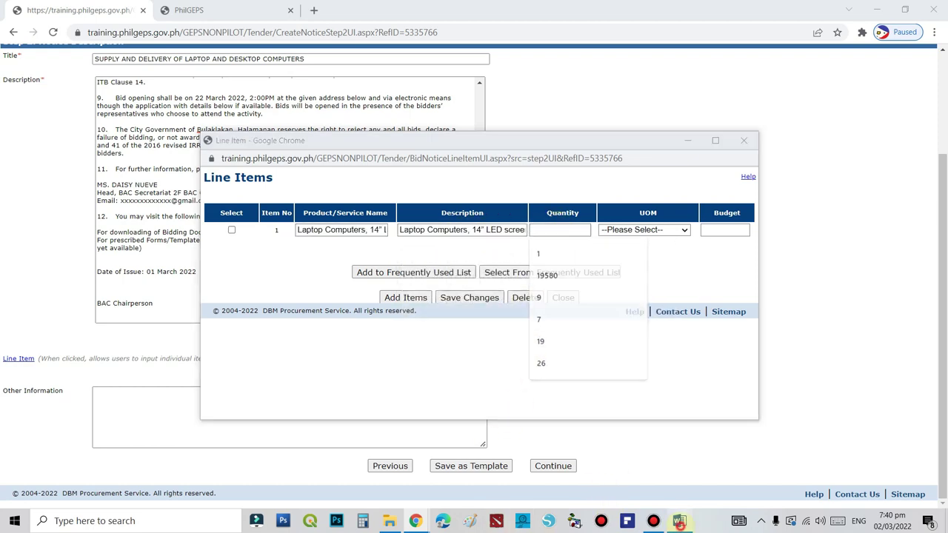
pyautogui.click(679, 520)
pyautogui.hotkey('alt', 'Tab')
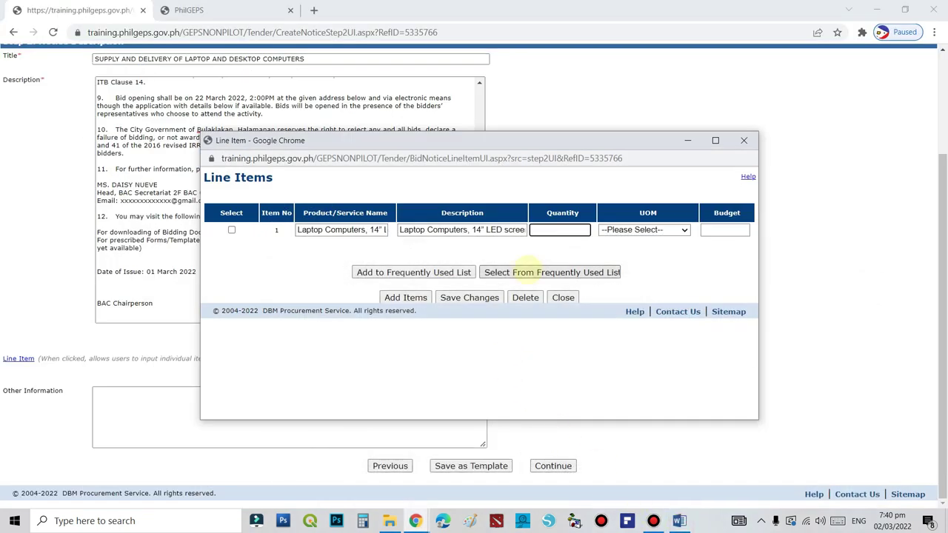
pyautogui.click(551, 232)
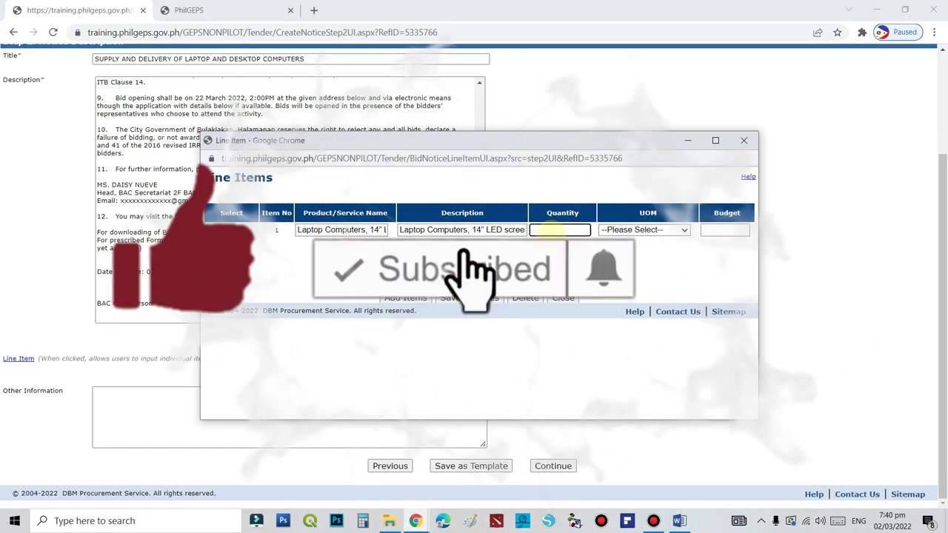
pyautogui.write('20')
pyautogui.click(685, 230)
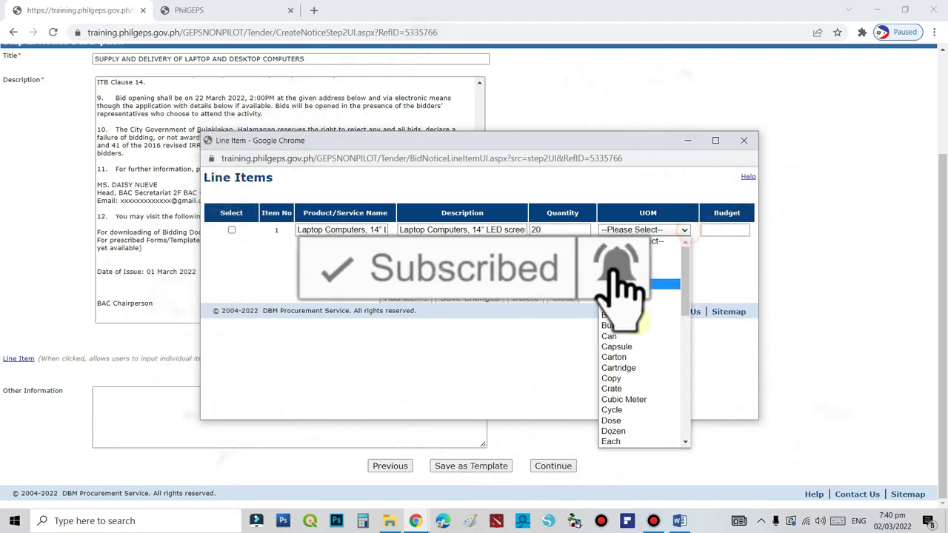
pyautogui.scroll(-10, 636, 411)
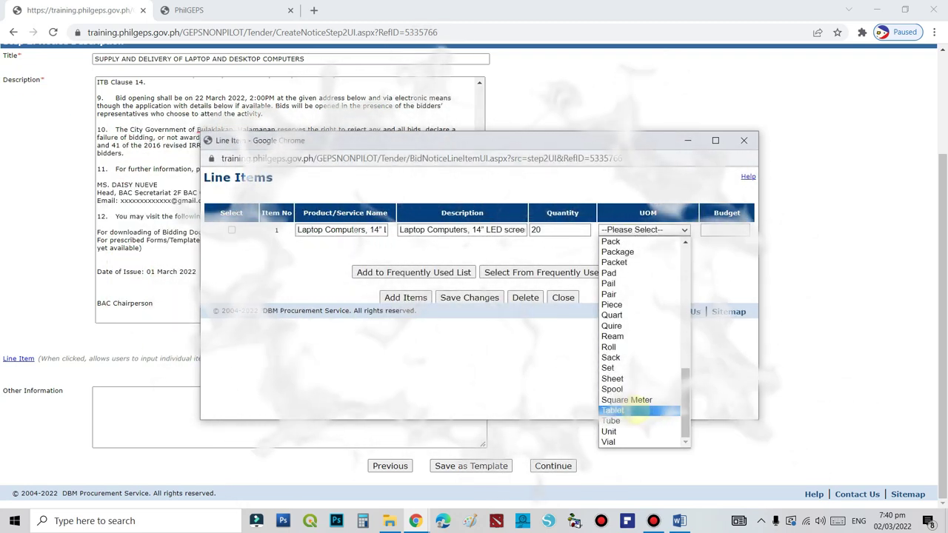
pyautogui.scroll(10, 622, 363)
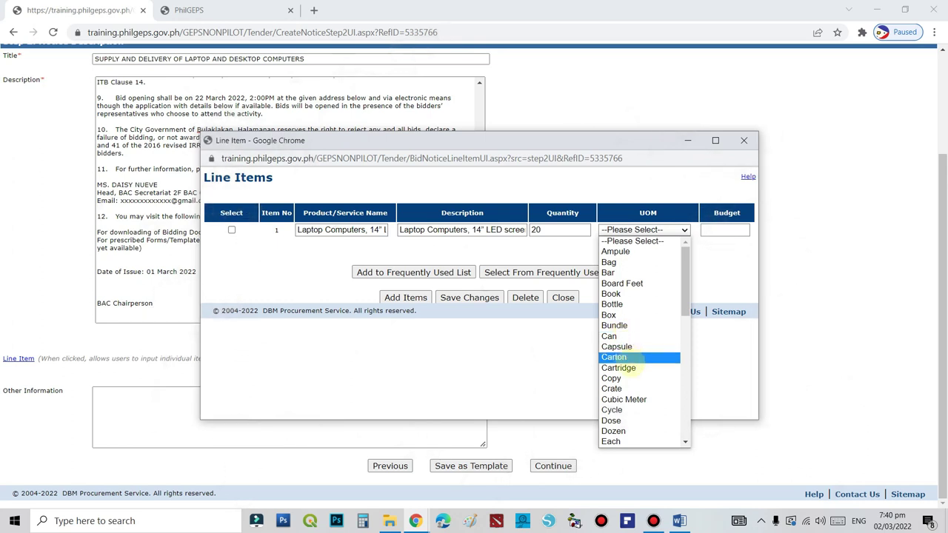
pyautogui.scroll(-4, 629, 370)
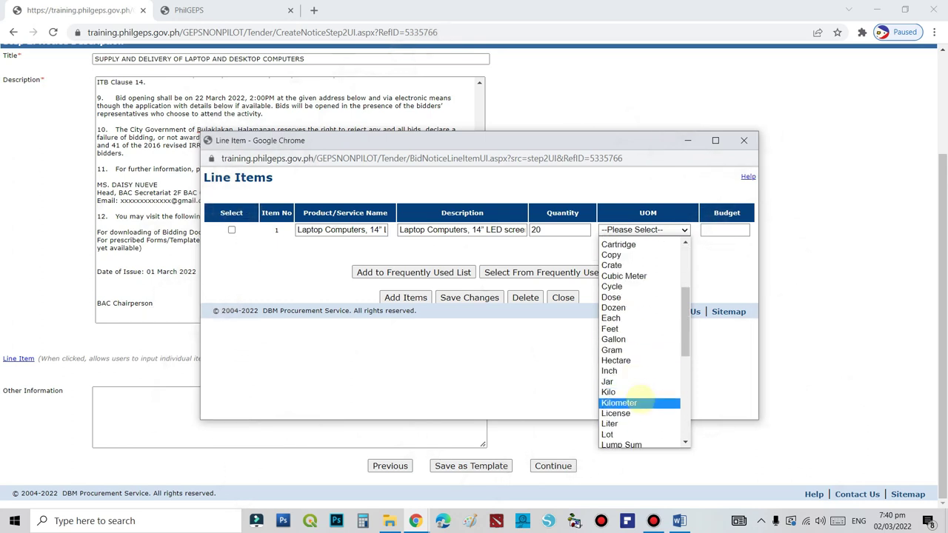
pyautogui.scroll(-8, 638, 390)
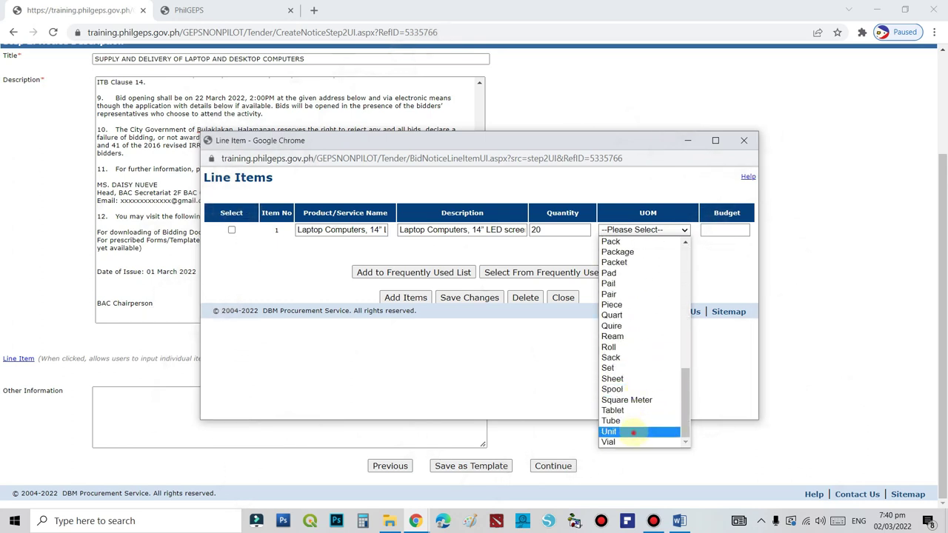
pyautogui.click(633, 432)
pyautogui.click(709, 230)
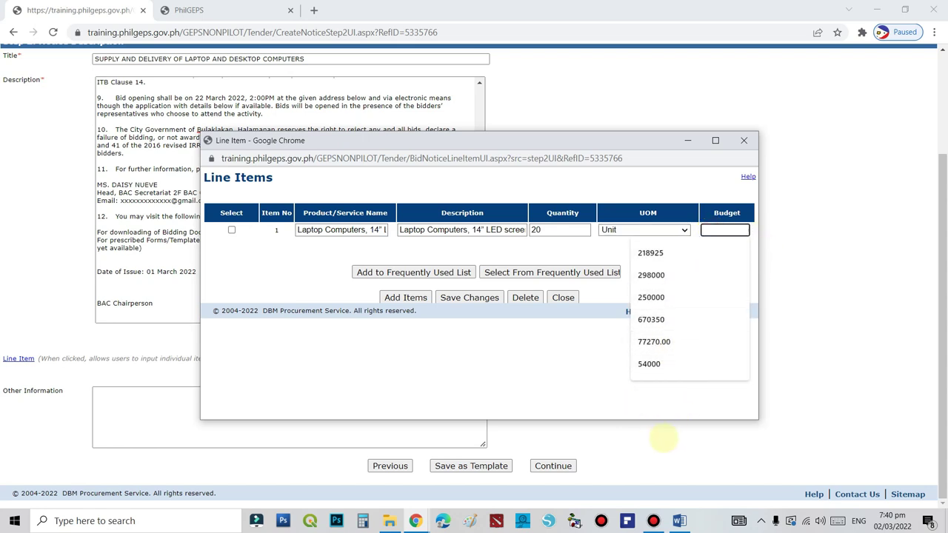
pyautogui.write('1')
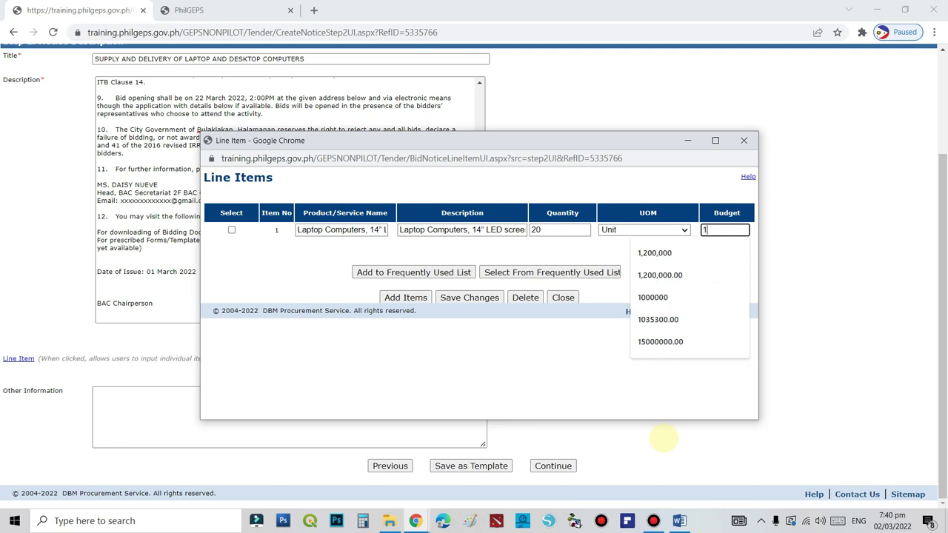
pyautogui.write('800000')
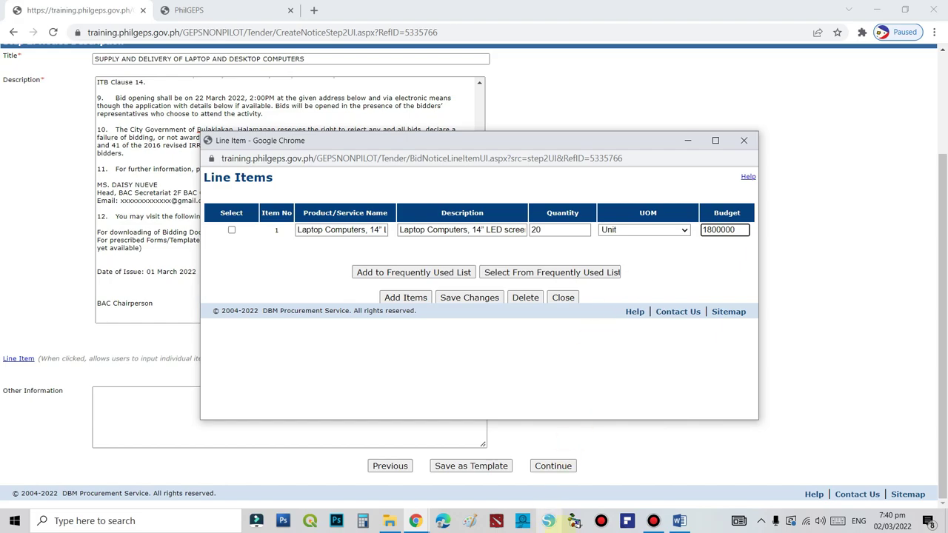
# Check item 1's budget of 1200000 against the Word document and add a blank Item No 2 row
pyautogui.click(680, 521)
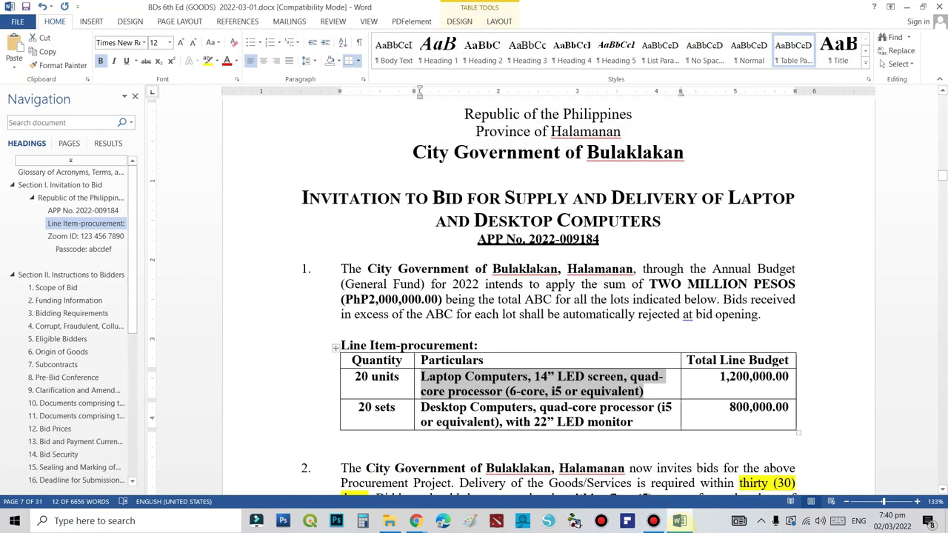
pyautogui.click(416, 520)
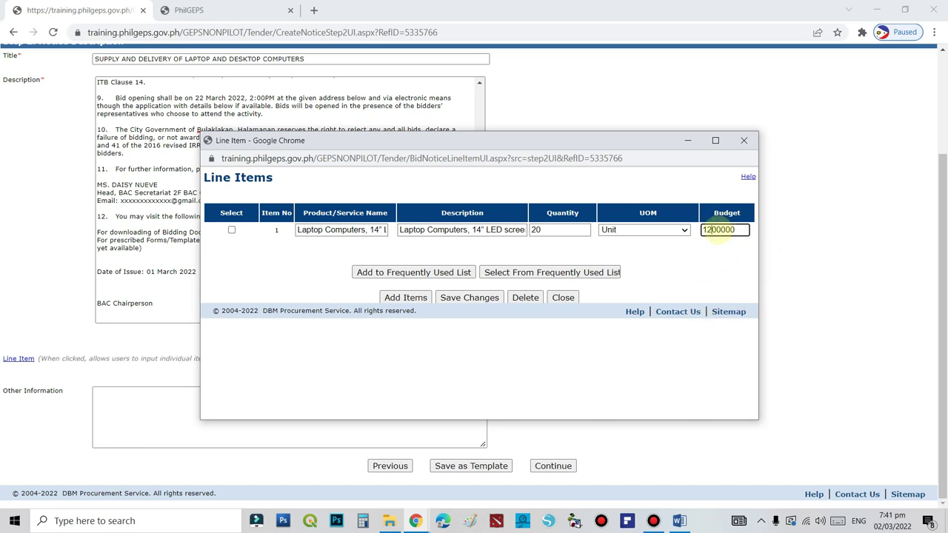
pyautogui.moveTo(720, 230); pyautogui.dragTo(741, 236)
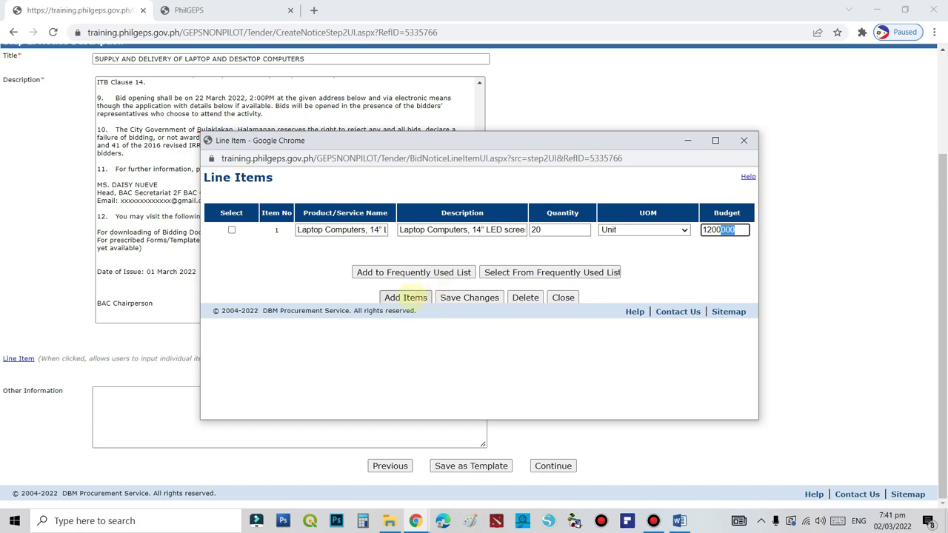
pyautogui.click(412, 296)
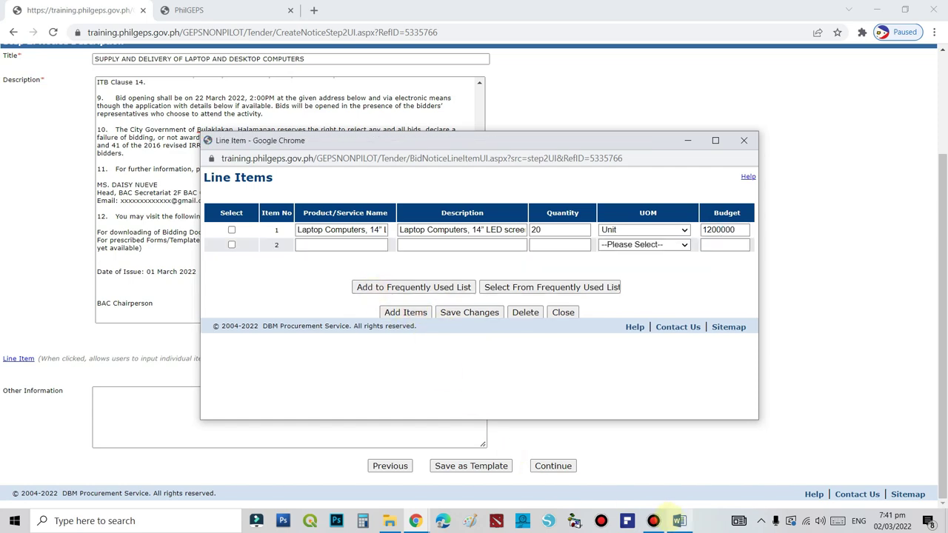
pyautogui.click(679, 521)
# Copy the Desktop Computers description from the Word table and return to the Line Items window
pyautogui.click(493, 409)
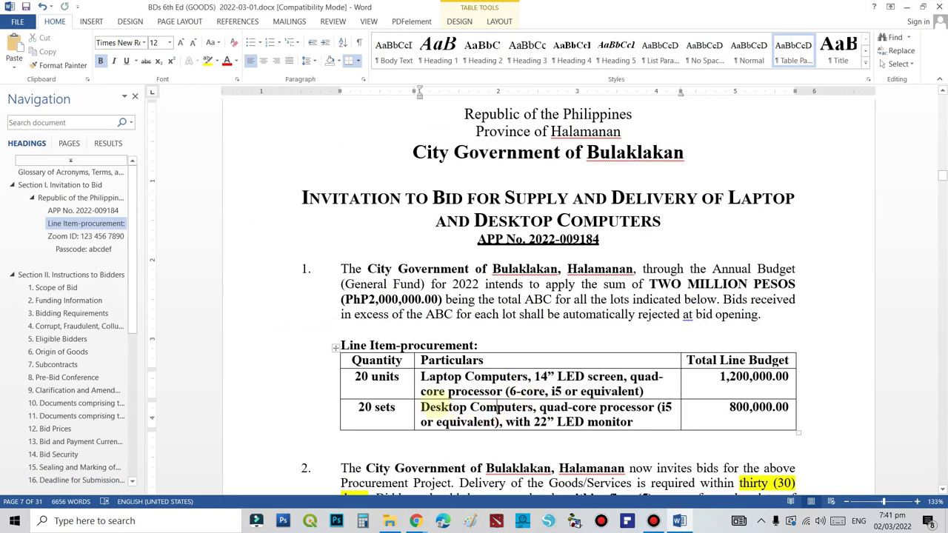
pyautogui.moveTo(426, 407); pyautogui.dragTo(641, 413)
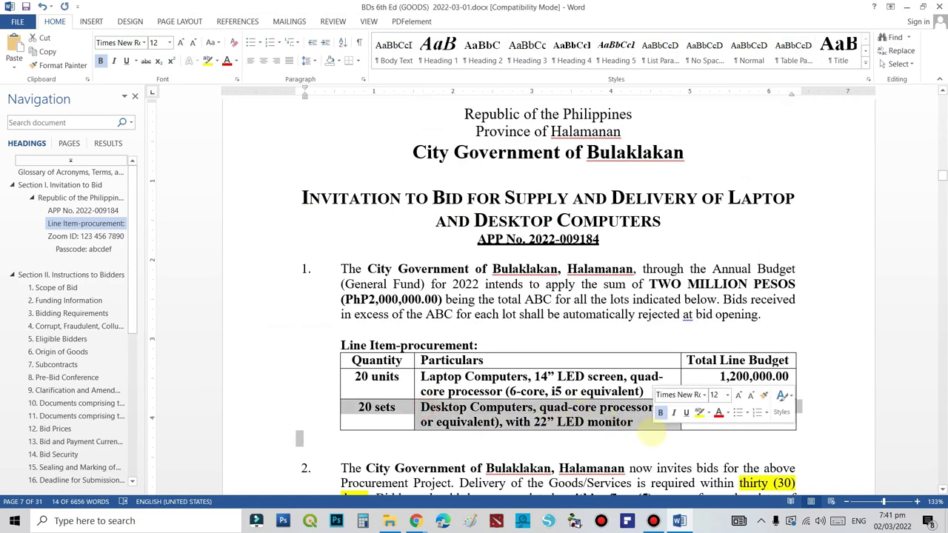
pyautogui.click(641, 413)
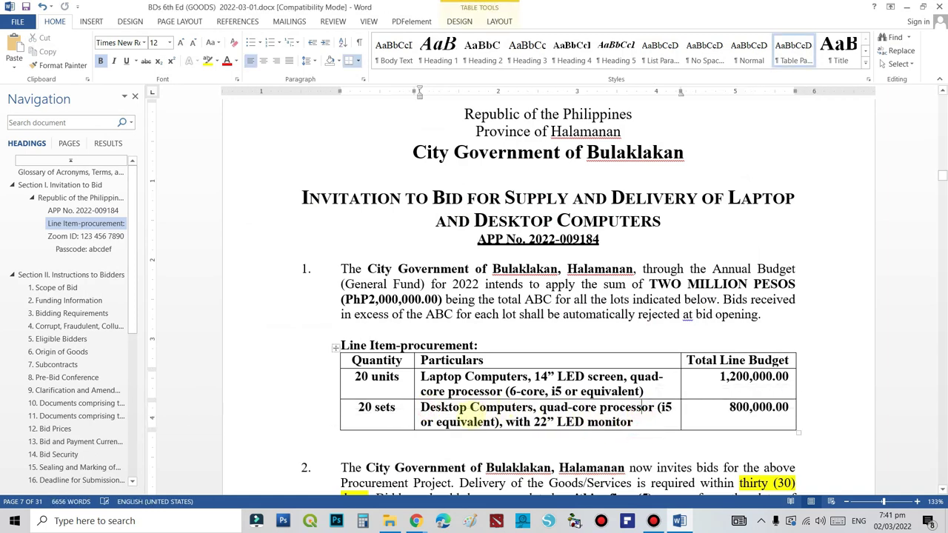
pyautogui.moveTo(604, 426); pyautogui.dragTo(612, 424)
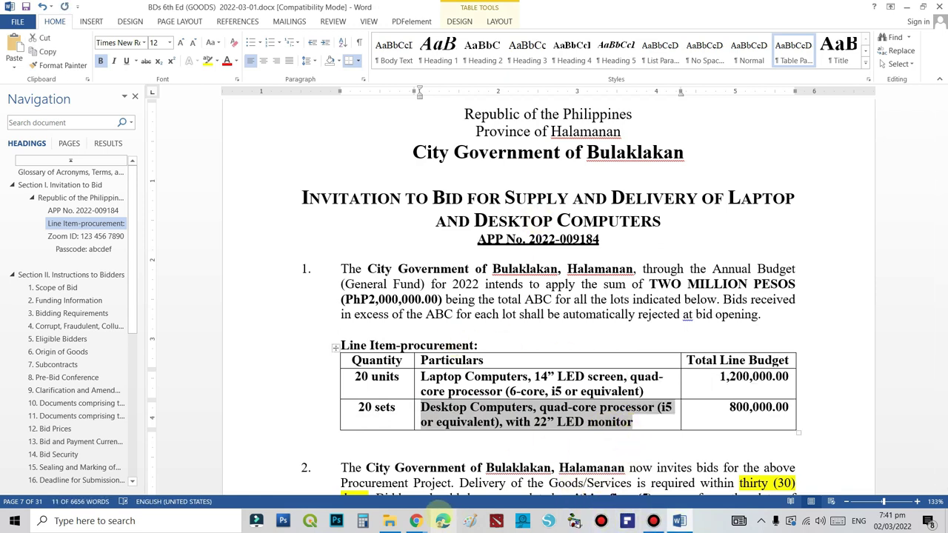
pyautogui.moveTo(416, 520)
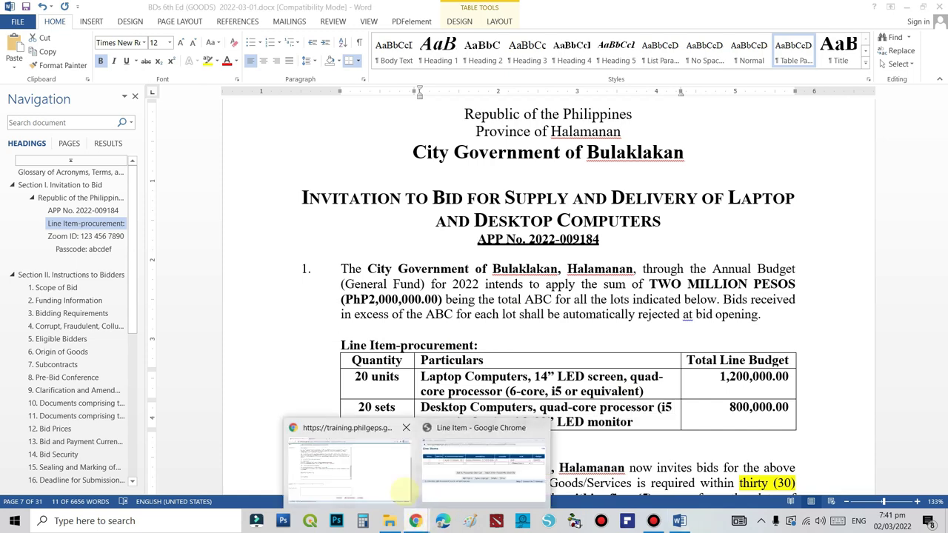
pyautogui.click(485, 489)
# Paste the Desktop Computers text into item 2's name and description, with quantity 20
pyautogui.click(356, 244)
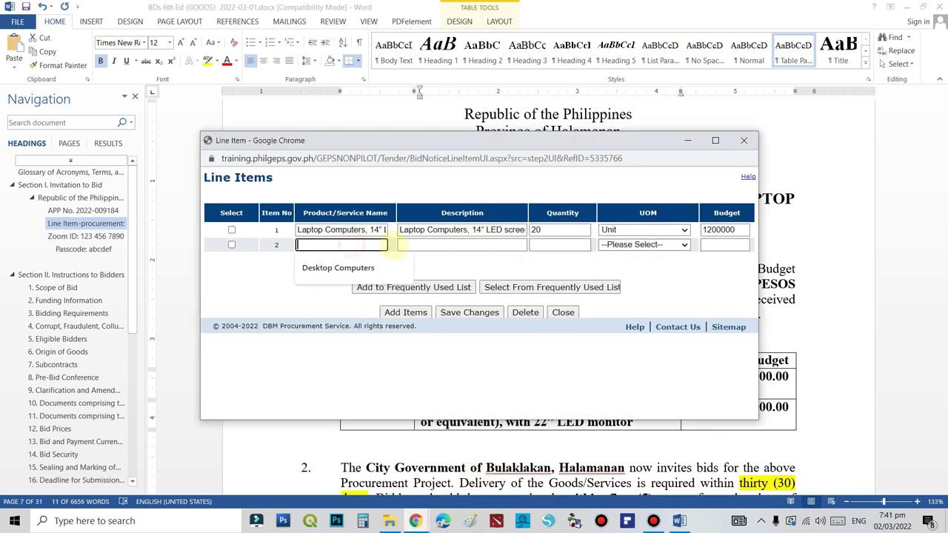
pyautogui.hotkey('ctrl', 'v')
pyautogui.click(471, 246)
pyautogui.hotkey('ctrl', 'v')
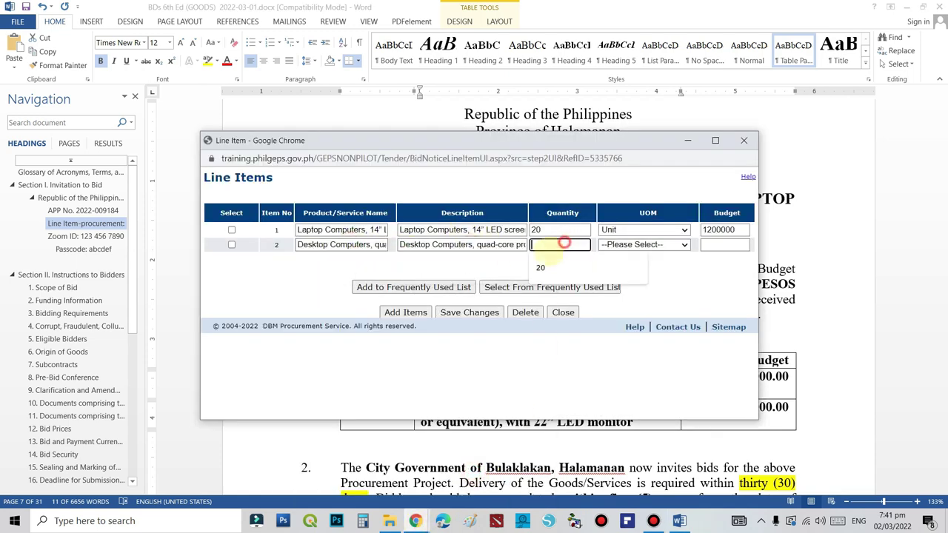
pyautogui.click(561, 245)
pyautogui.write('20')
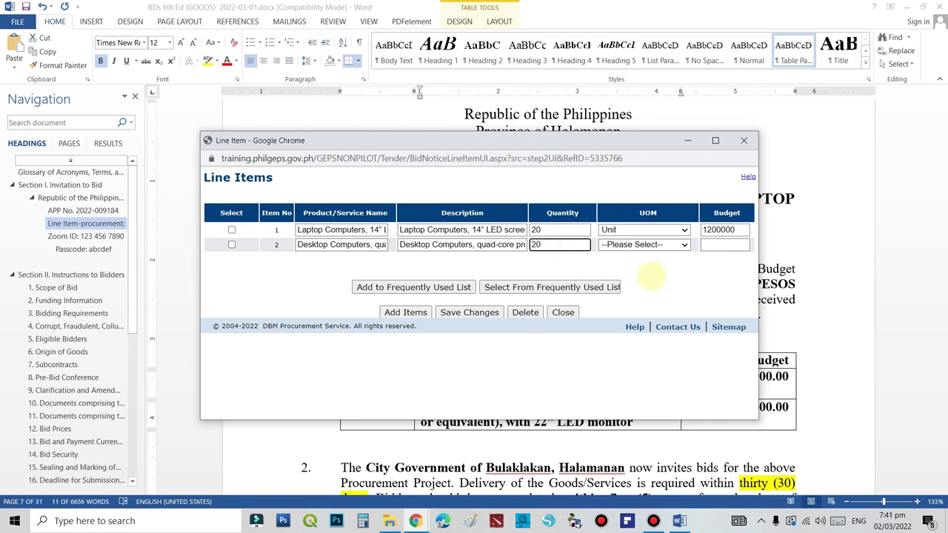
# Set item 2's UOM to Set and budget to 800000, then save the items and close the window
pyautogui.click(684, 245)
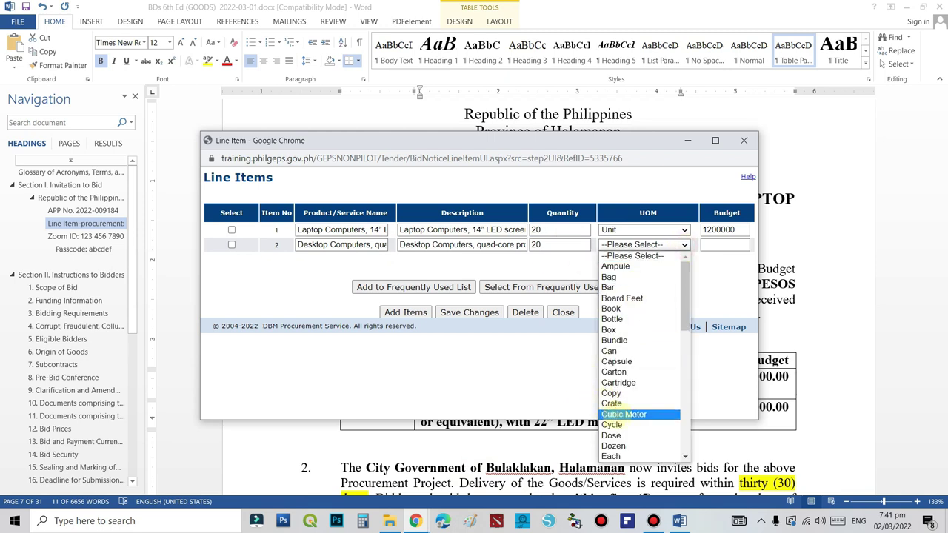
pyautogui.scroll(-10, 614, 400)
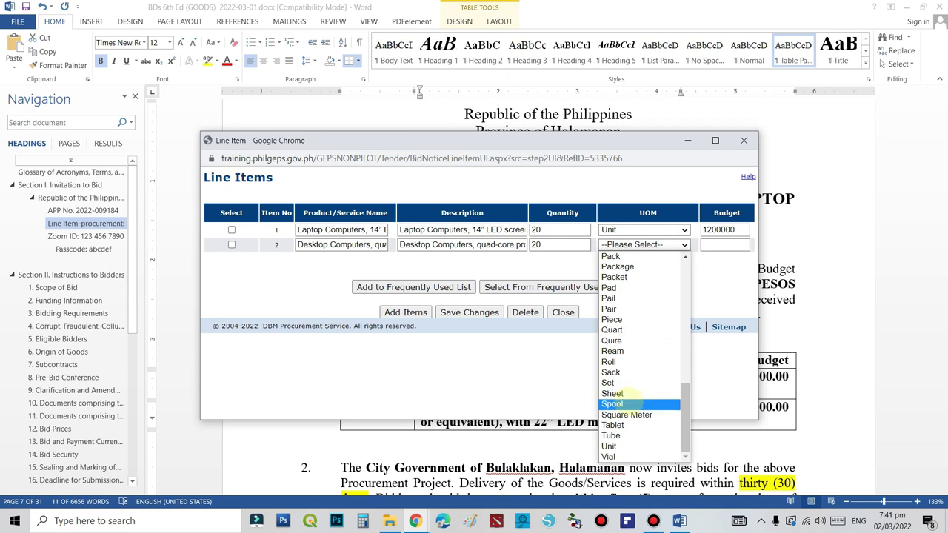
pyautogui.click(620, 383)
pyautogui.click(718, 245)
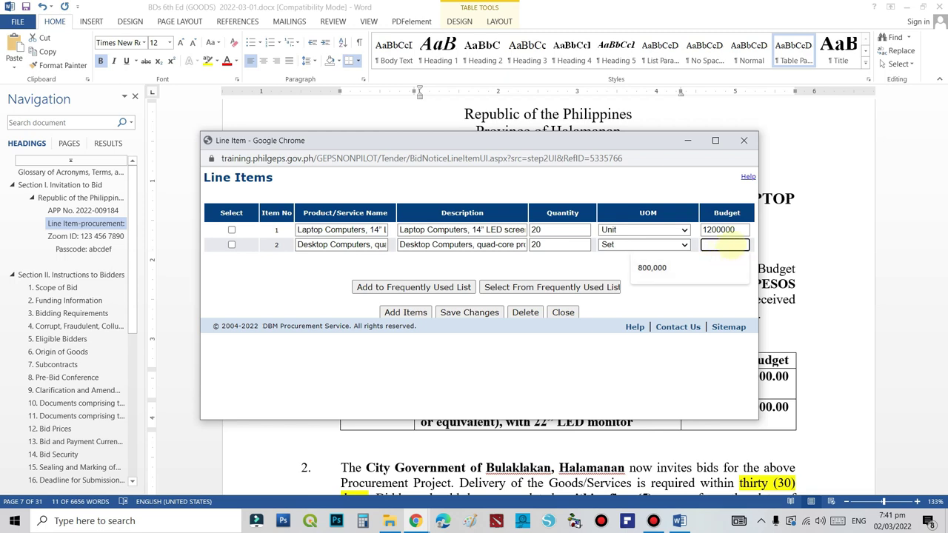
pyautogui.write('800000')
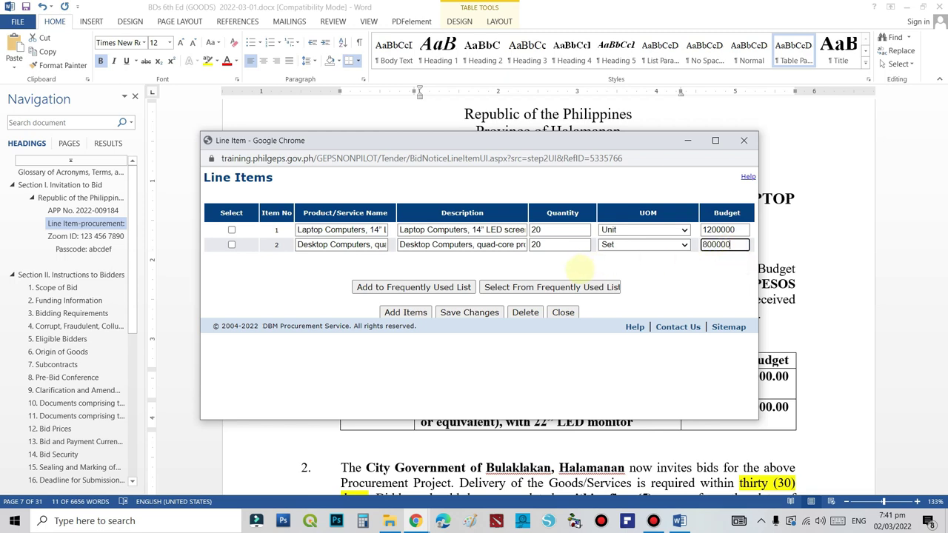
pyautogui.click(567, 260)
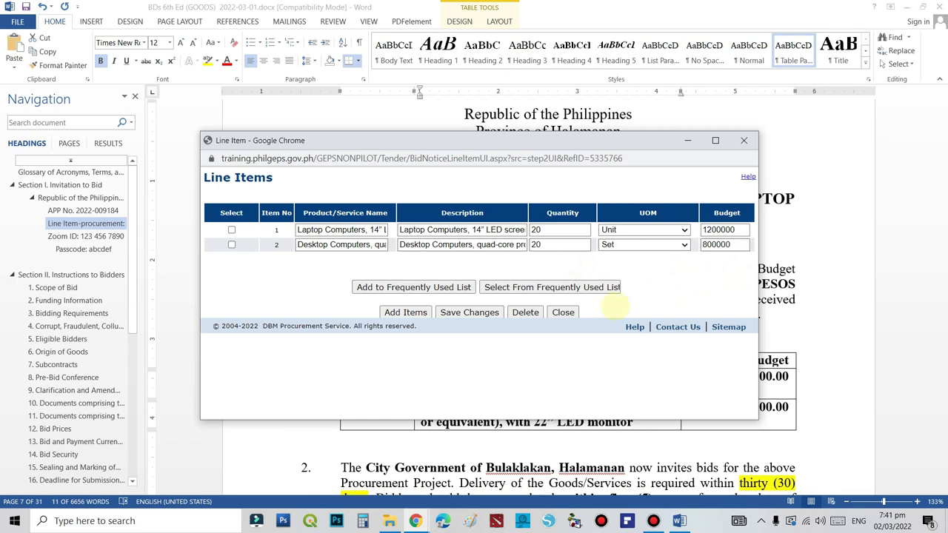
pyautogui.click(469, 311)
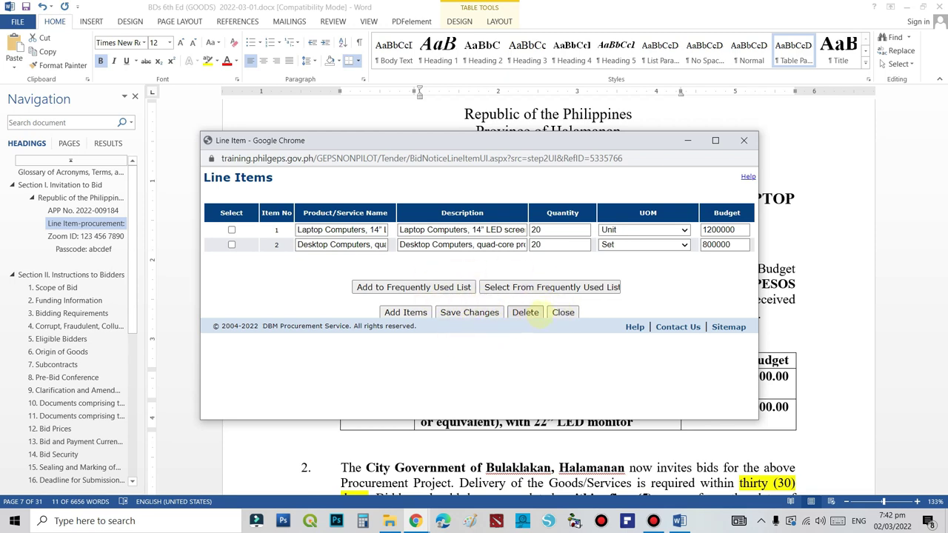
pyautogui.click(563, 312)
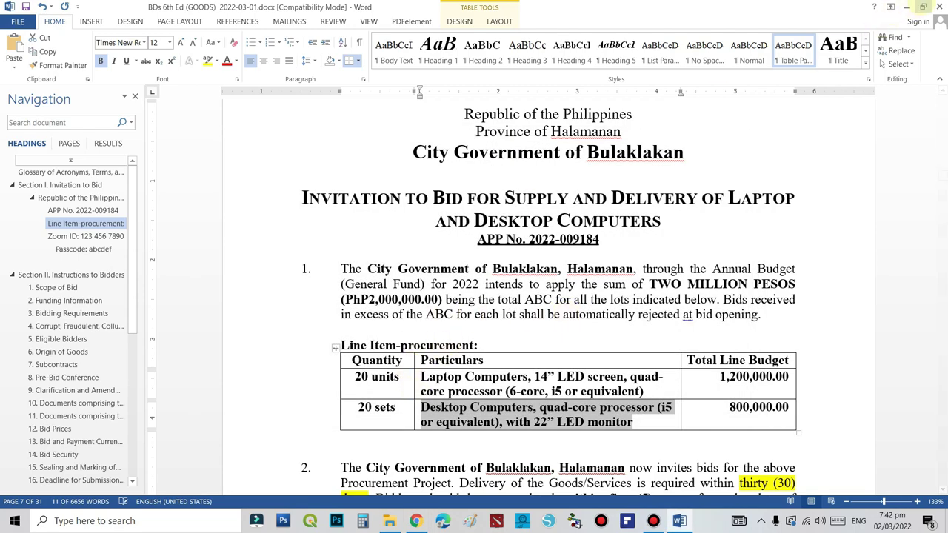
# Minimise Word and continue the notice to Step 3: Add Associated Component
pyautogui.click(907, 7)
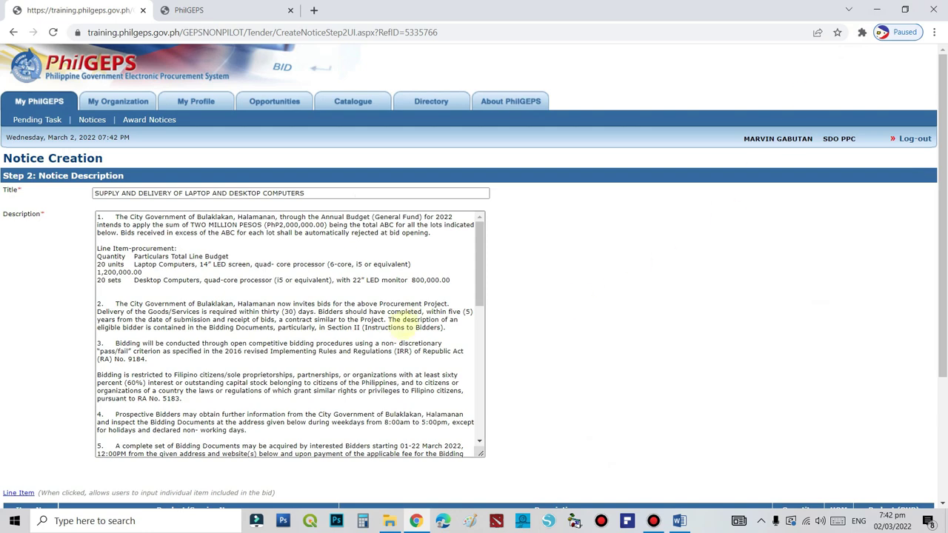
pyautogui.scroll(-8, 425, 328)
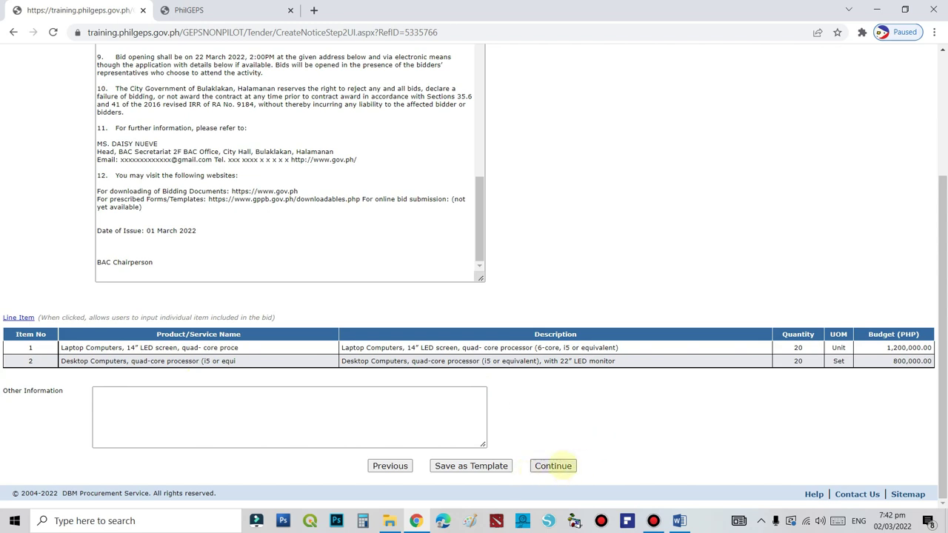
pyautogui.click(559, 466)
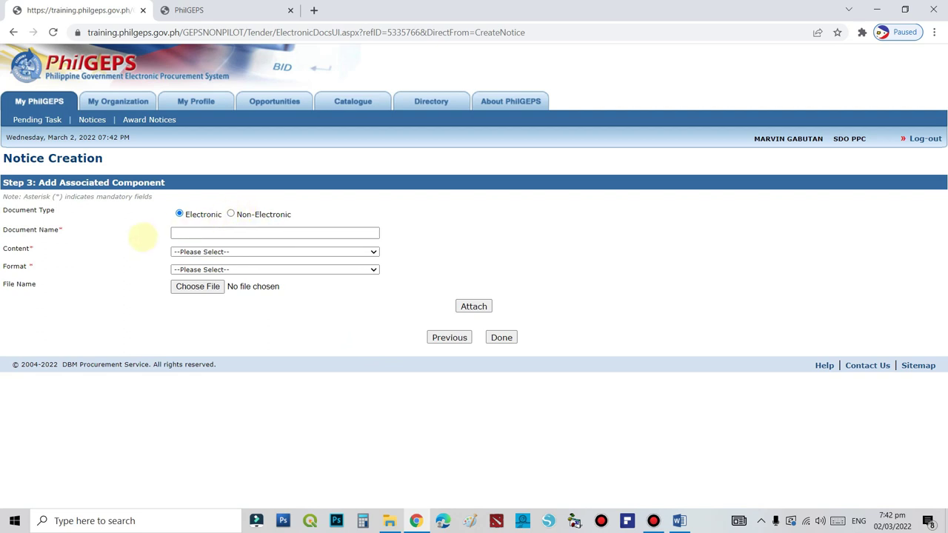
# Name the attachment 'Bidding Document' and set it as an A4 Main Document
pyautogui.click(234, 232)
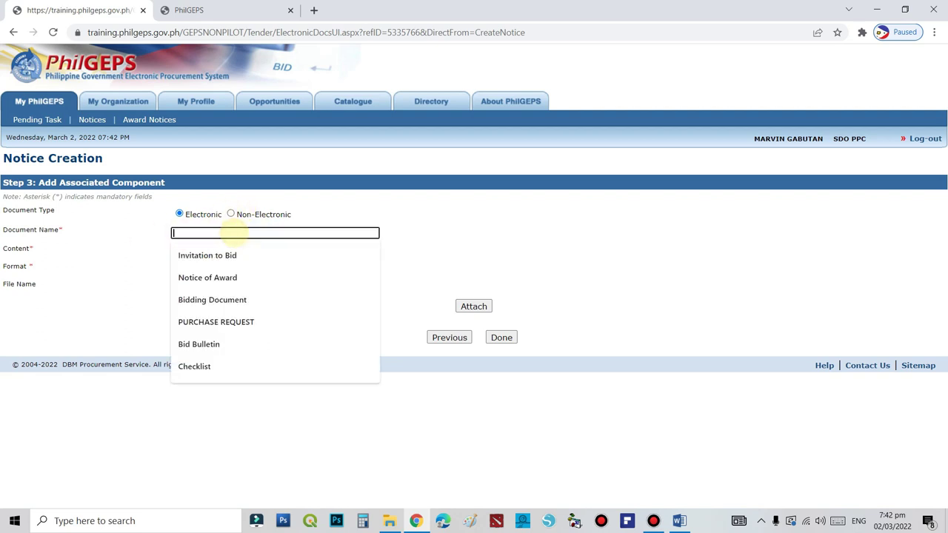
pyautogui.click(234, 299)
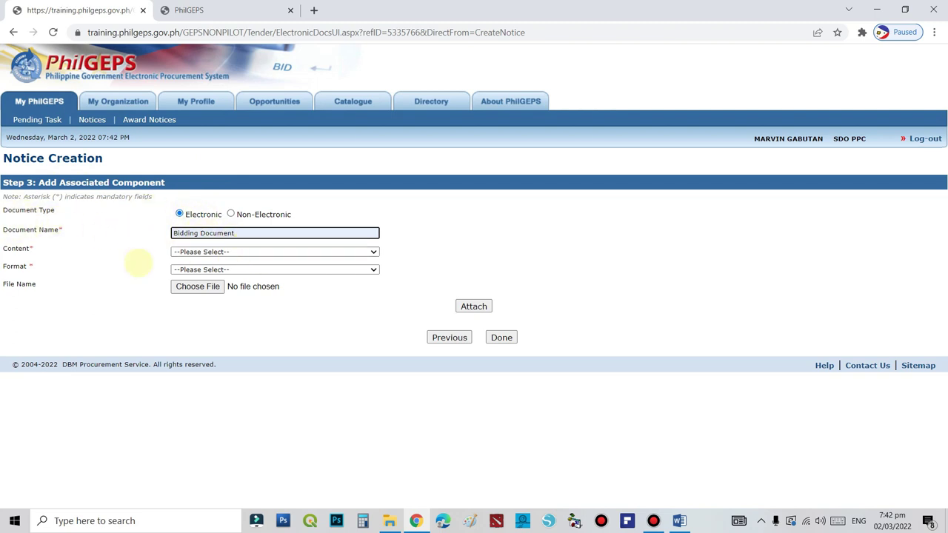
pyautogui.click(372, 253)
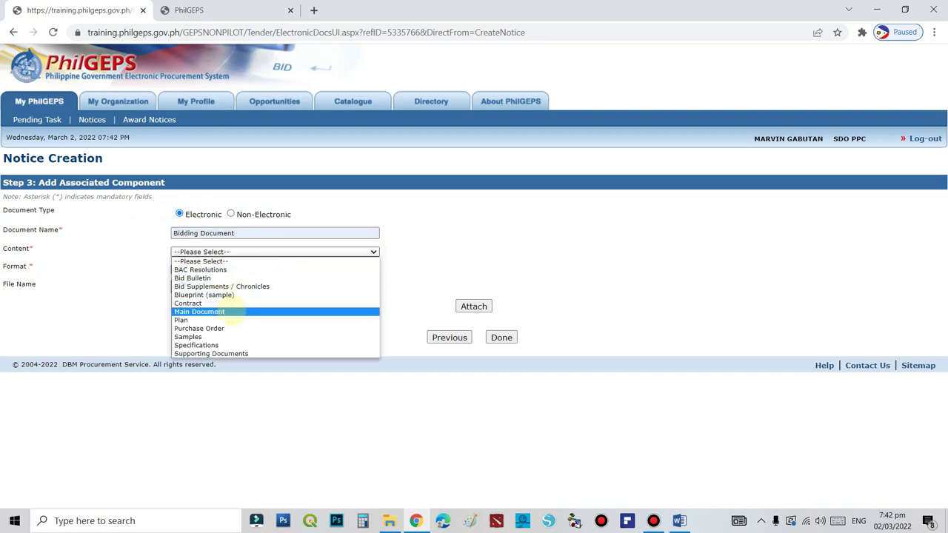
pyautogui.click(222, 311)
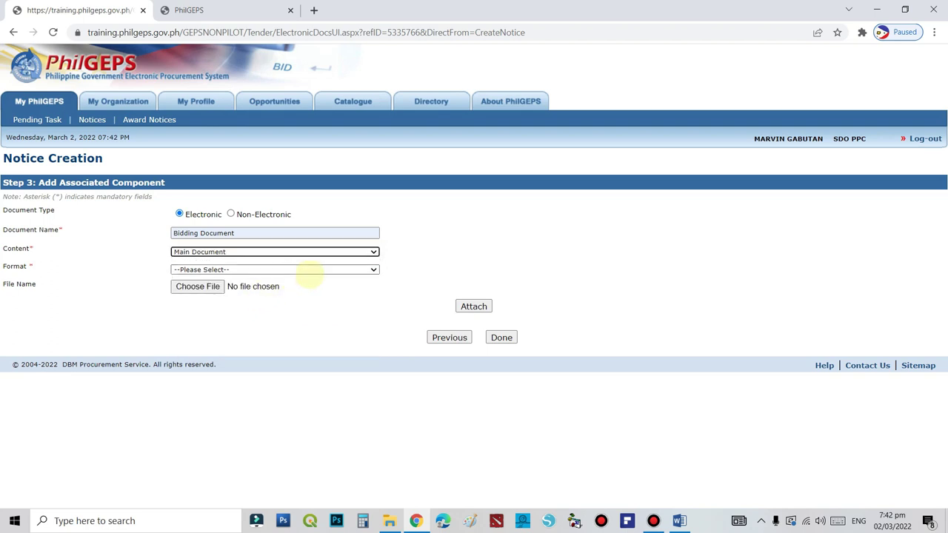
pyautogui.click(360, 269)
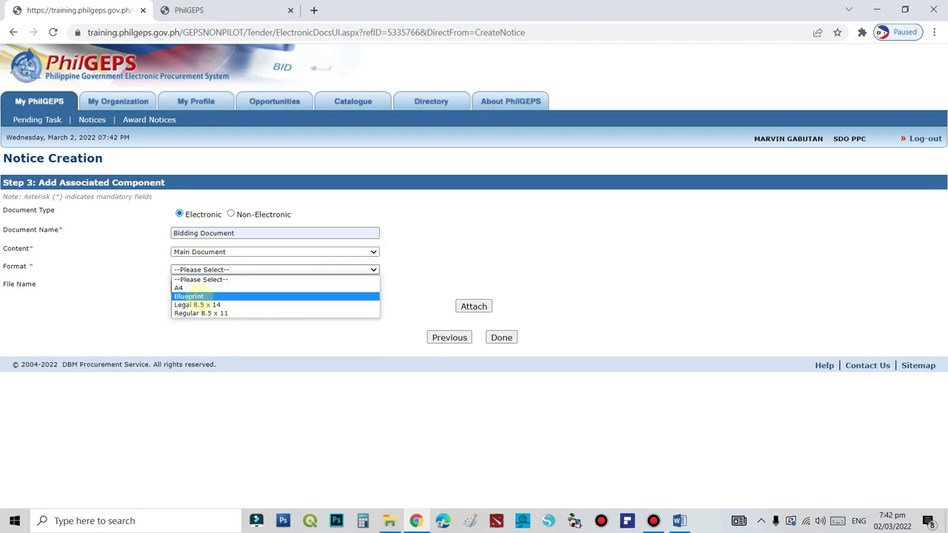
pyautogui.click(185, 288)
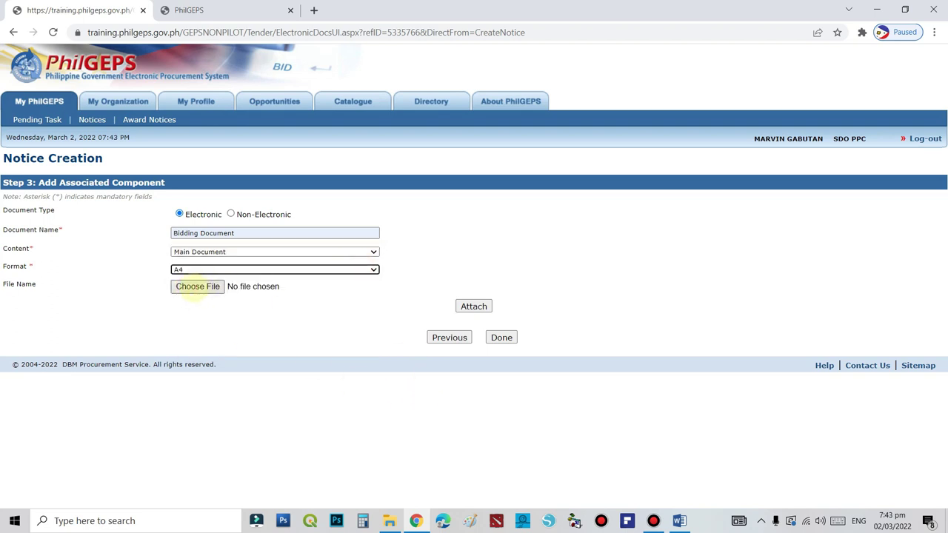
# Choose BDs 6th Ed (GOODS) 2022-03-01.pdf from the for practice folder as the file
pyautogui.click(195, 287)
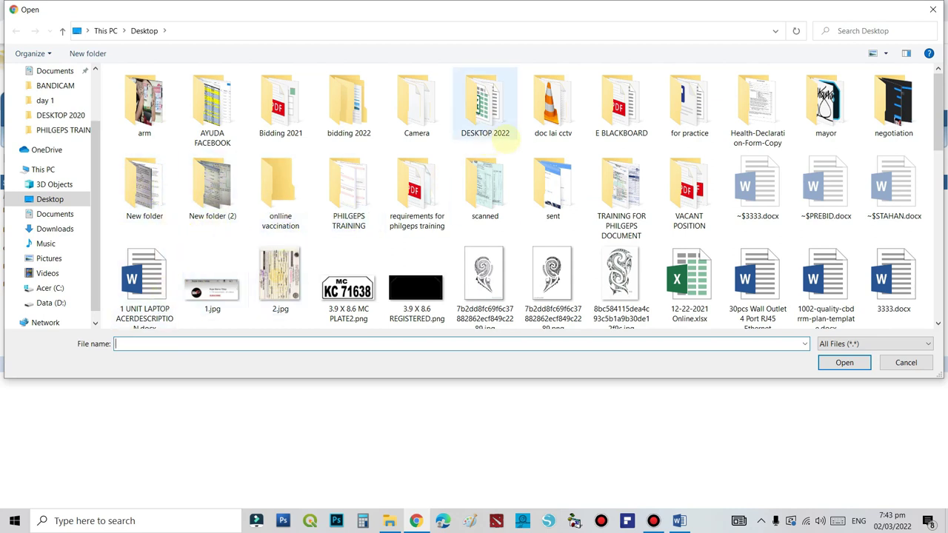
pyautogui.doubleClick(684, 104)
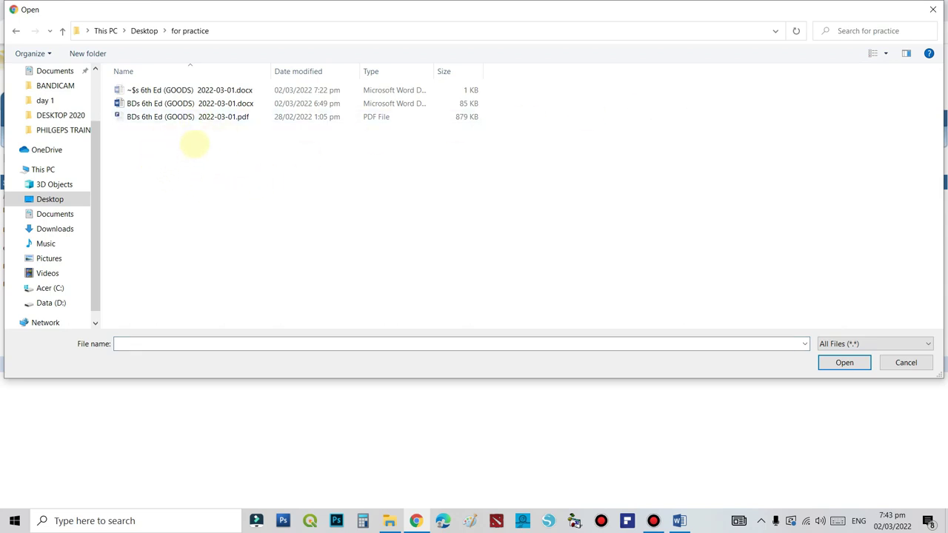
pyautogui.click(208, 119)
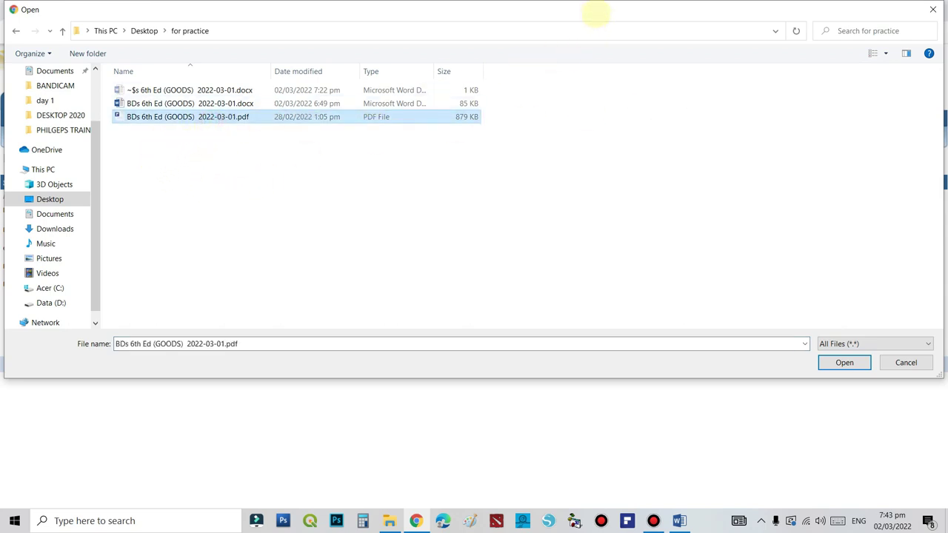
pyautogui.moveTo(596, 8); pyautogui.dragTo(624, 108)
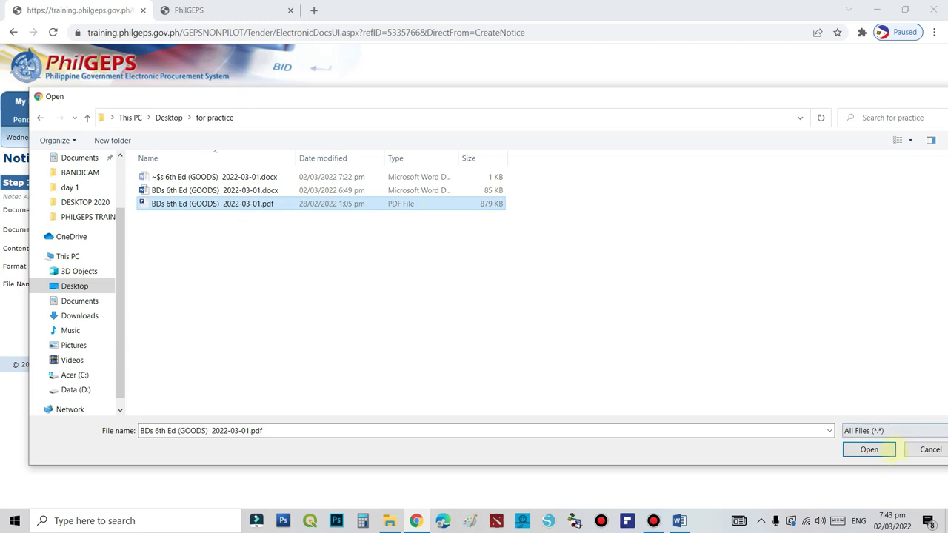
pyautogui.click(869, 450)
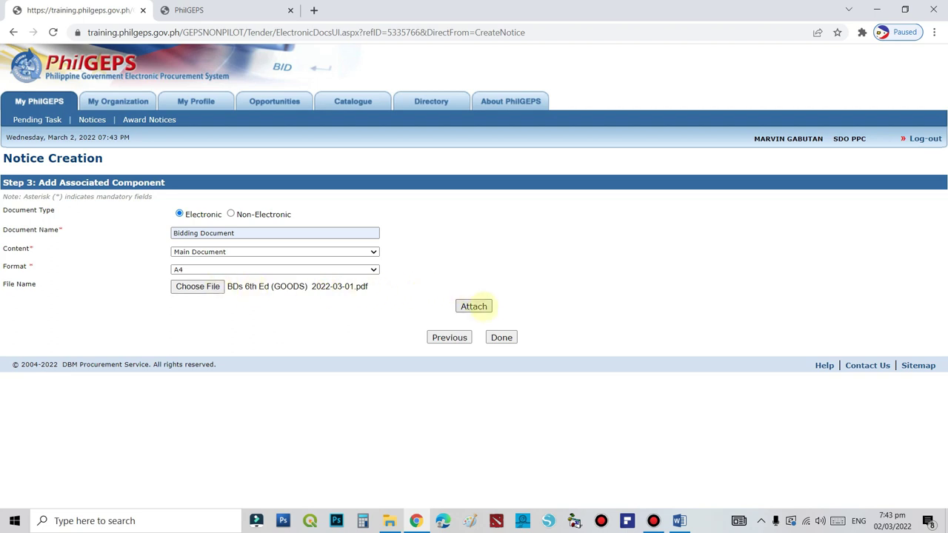
# Attach and accept the Bidding Document, then finish to see the notice In-Preparation in Notices
pyautogui.click(473, 306)
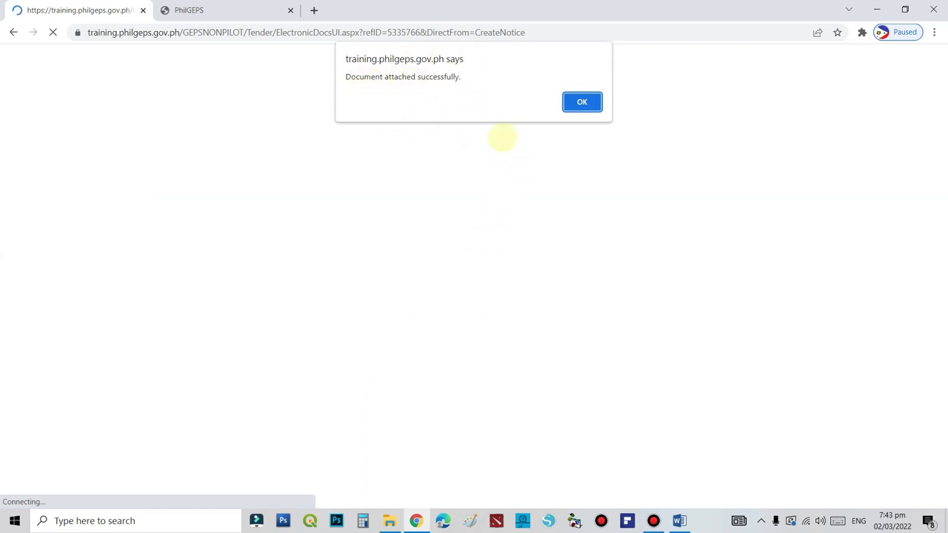
pyautogui.click(582, 101)
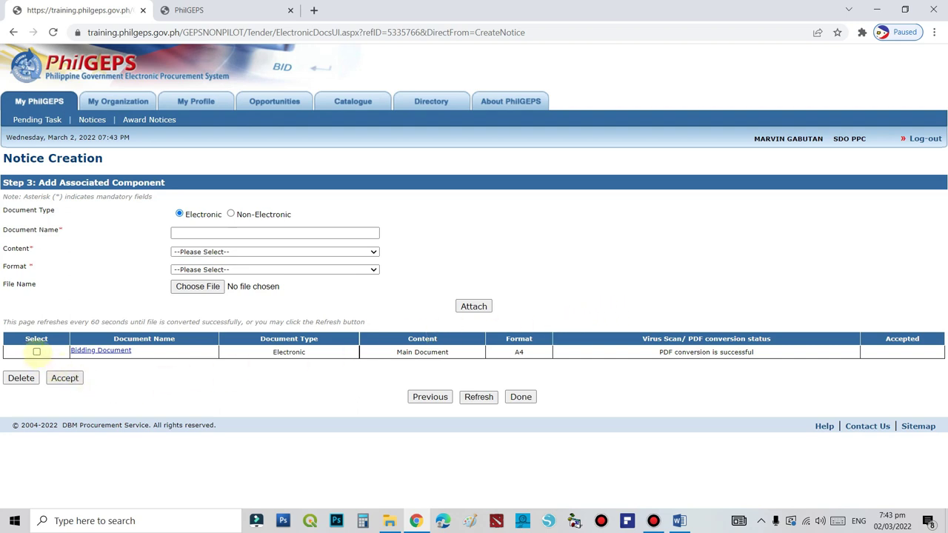
pyautogui.click(37, 351)
pyautogui.click(65, 378)
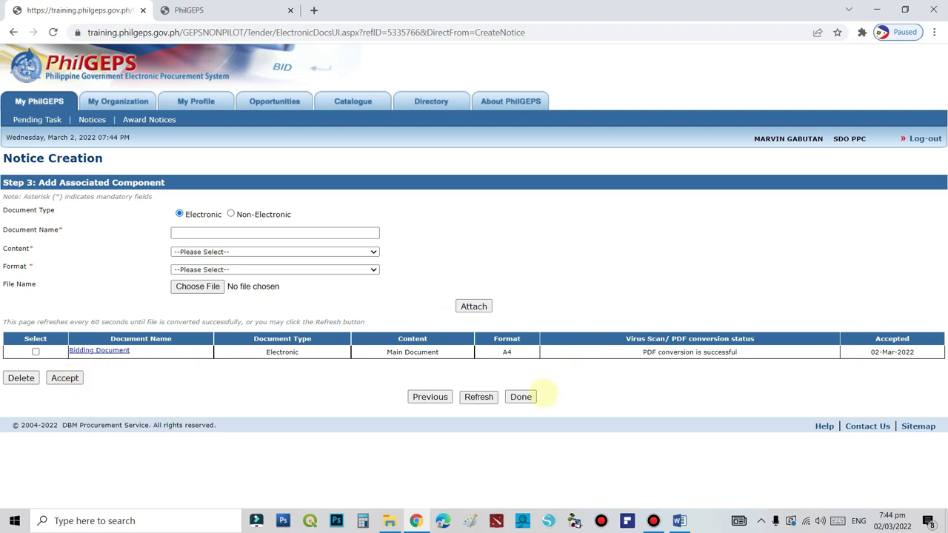
pyautogui.click(520, 397)
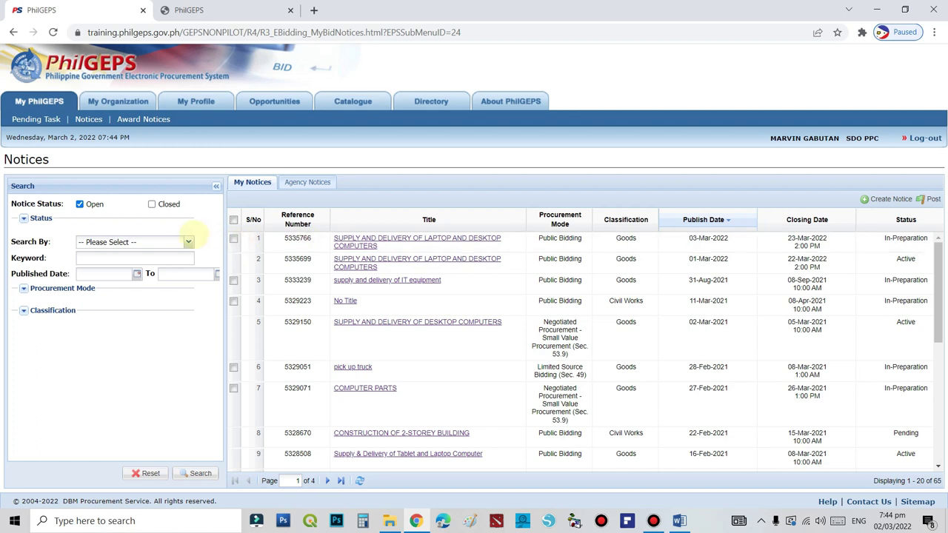
# Select notice 5335766 in the PhilGEPS Notices list, then bring the Word bidding document forward
pyautogui.click(234, 239)
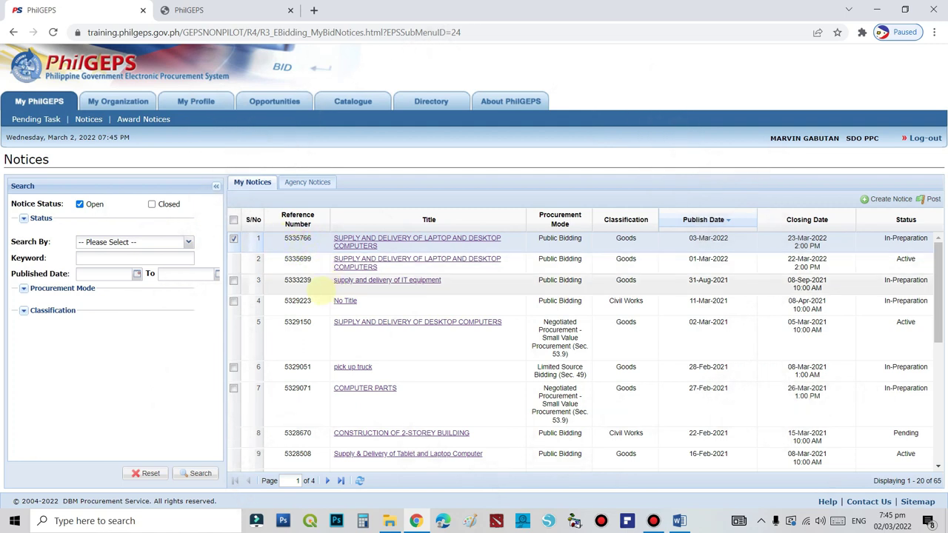
pyautogui.rightClick(299, 238)
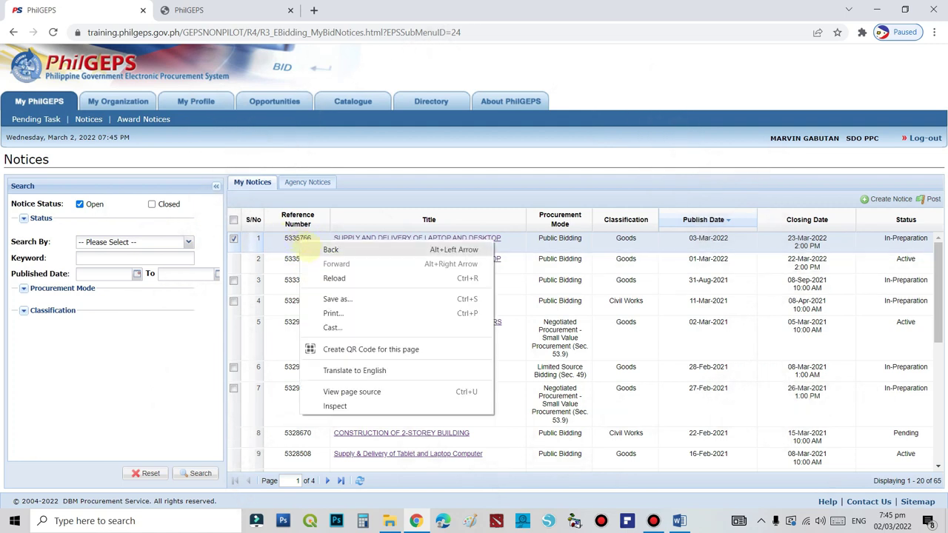
pyautogui.click(347, 218)
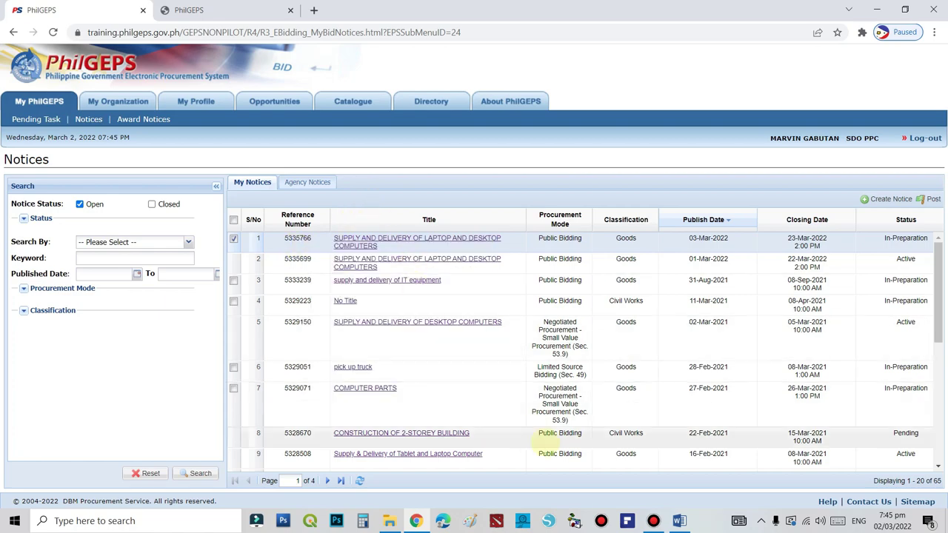
pyautogui.click(681, 521)
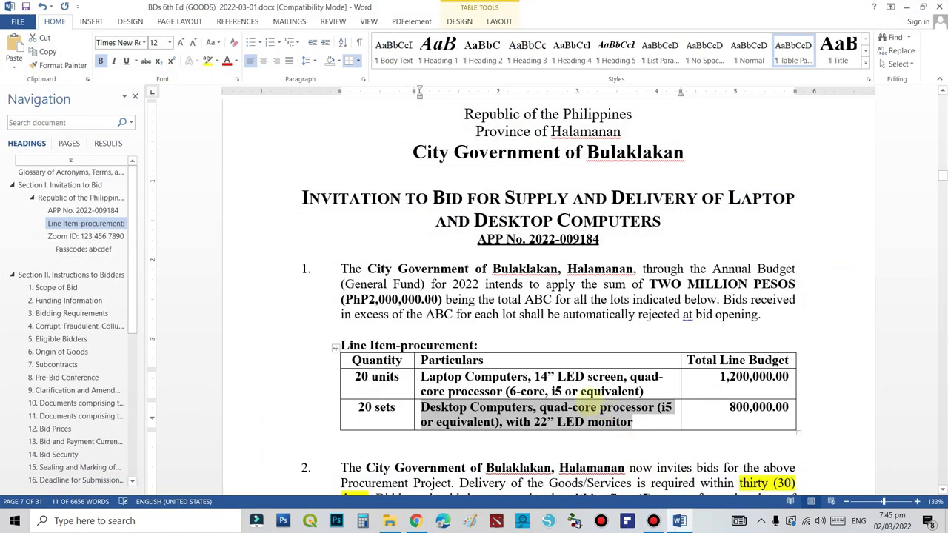
# Enter reference number 5335766 below the Section I. Invitation to Bid heading in Word
pyautogui.scroll(3, 481, 317)
pyautogui.press('pagedown')
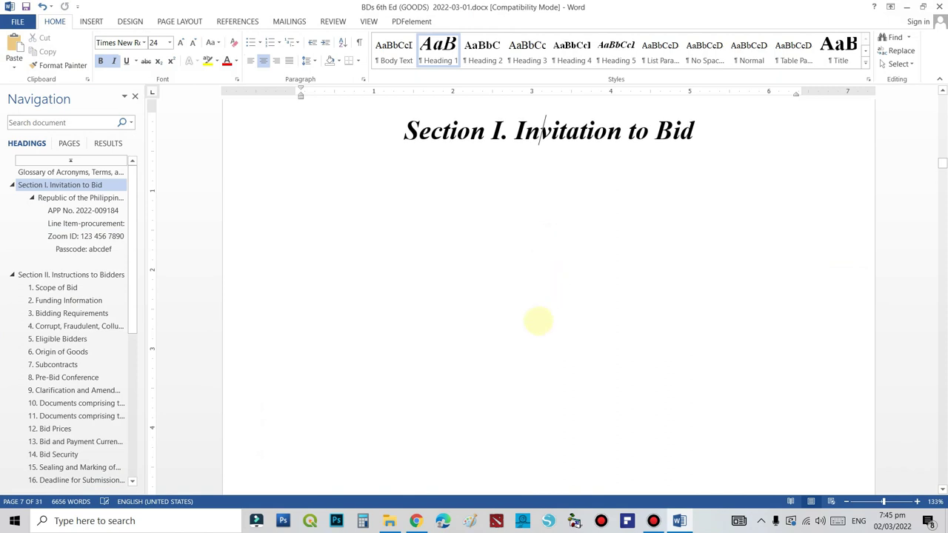
pyautogui.click(482, 310)
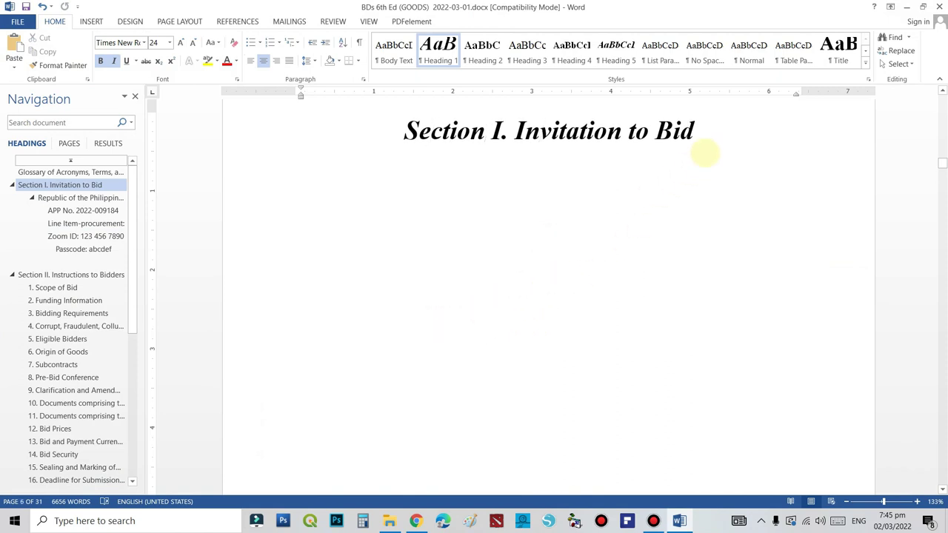
pyautogui.click(705, 151)
pyautogui.press('Return')
pyautogui.press('Return')
pyautogui.press('Return')
pyautogui.press('Return')
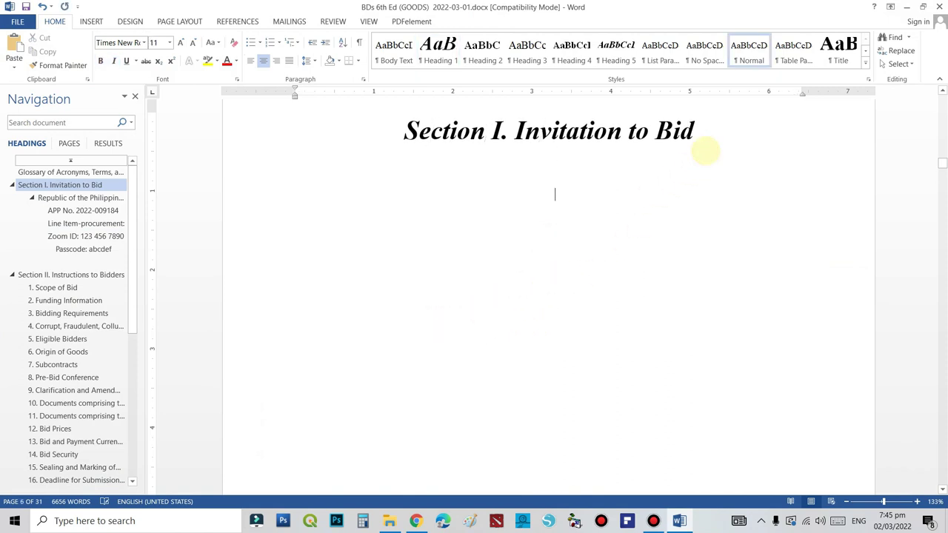
pyautogui.write('533')
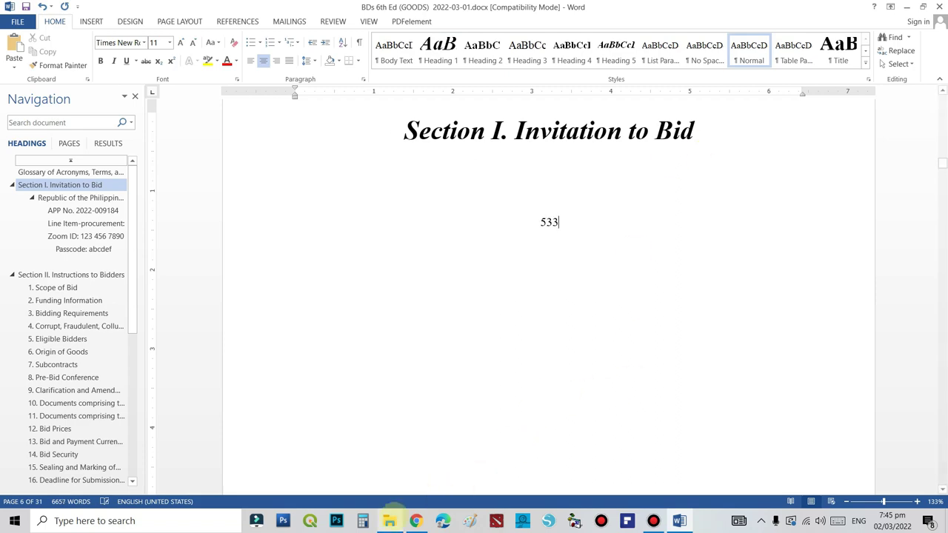
pyautogui.click(415, 521)
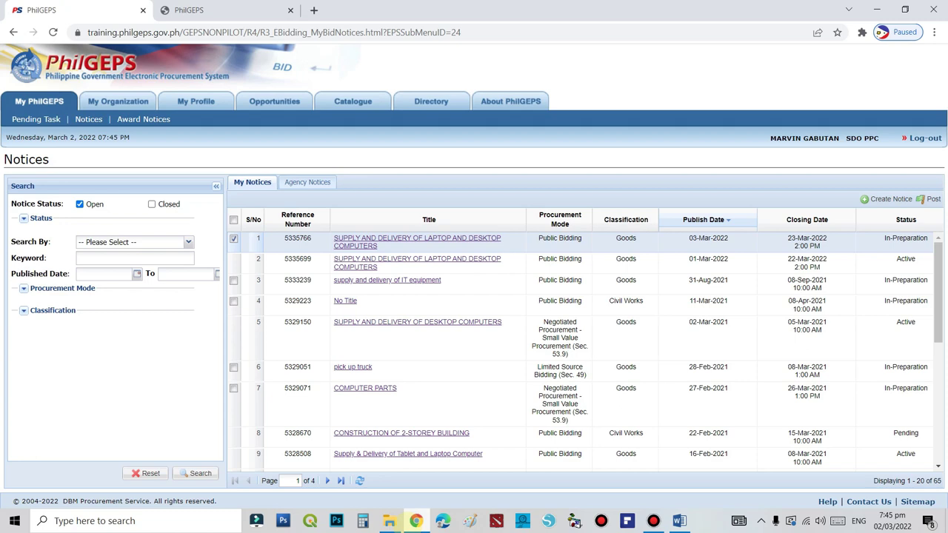
pyautogui.click(415, 521)
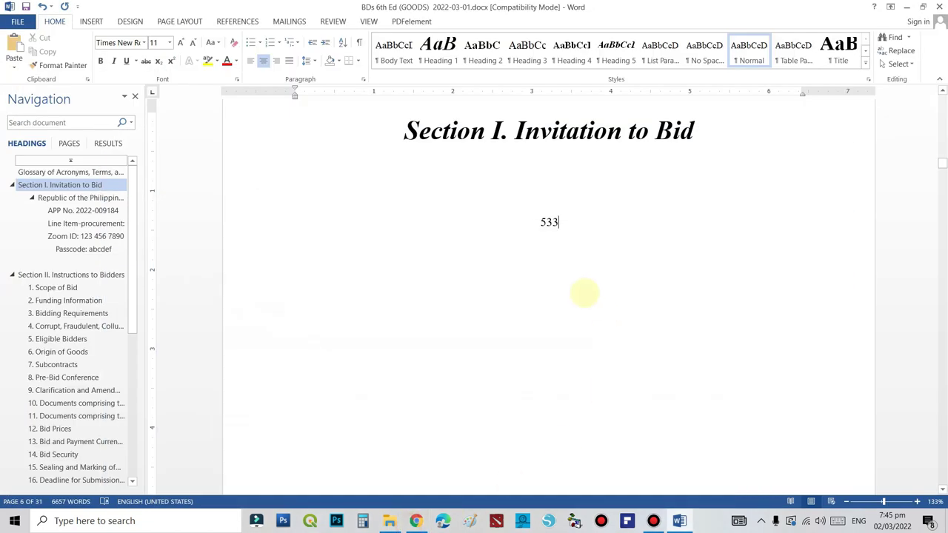
pyautogui.write('5766')
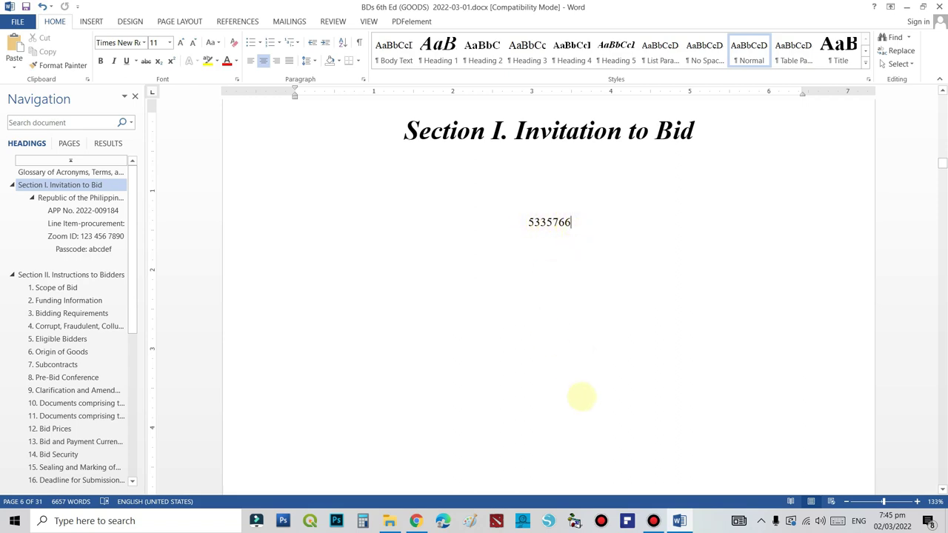
# Verify 5335766 against the PhilGEPS notice, then return to the PhilGEPS Notices list
pyautogui.click(415, 520)
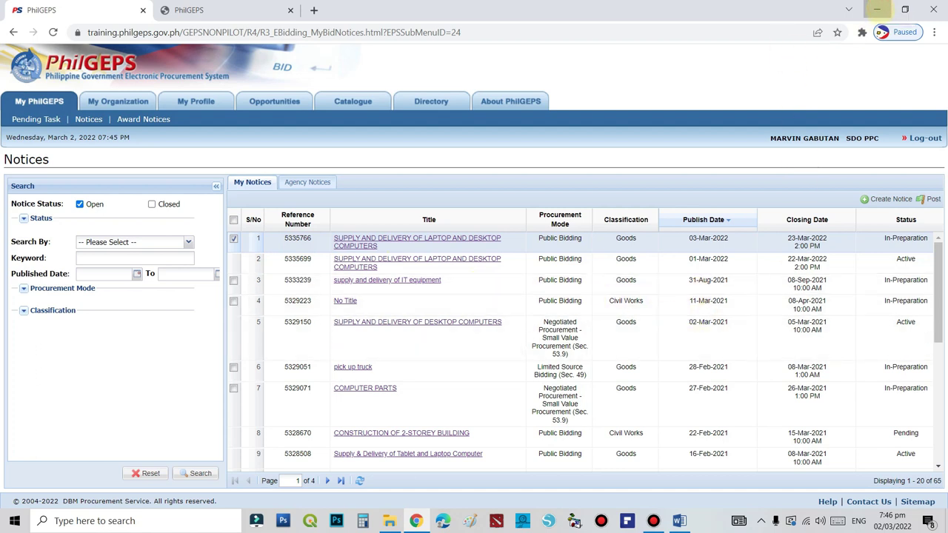
pyautogui.click(877, 10)
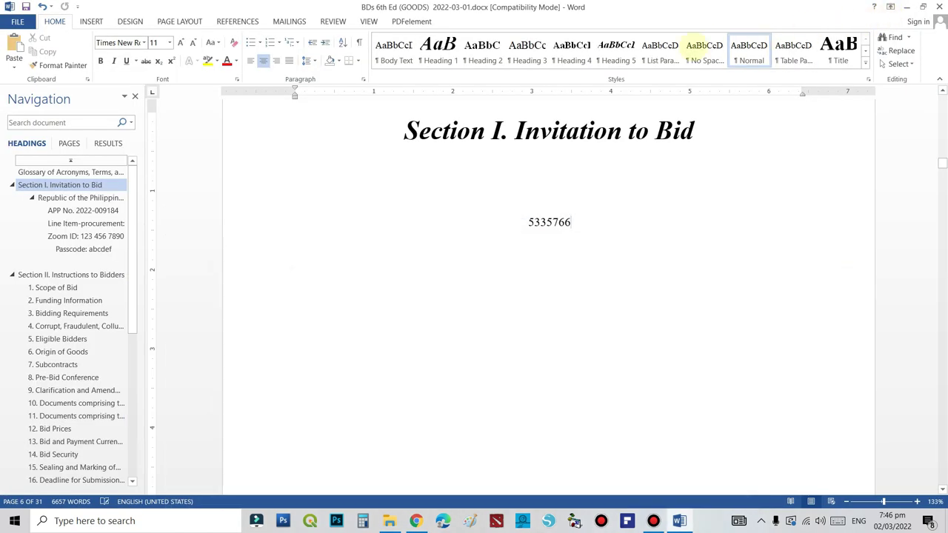
pyautogui.doubleClick(581, 222)
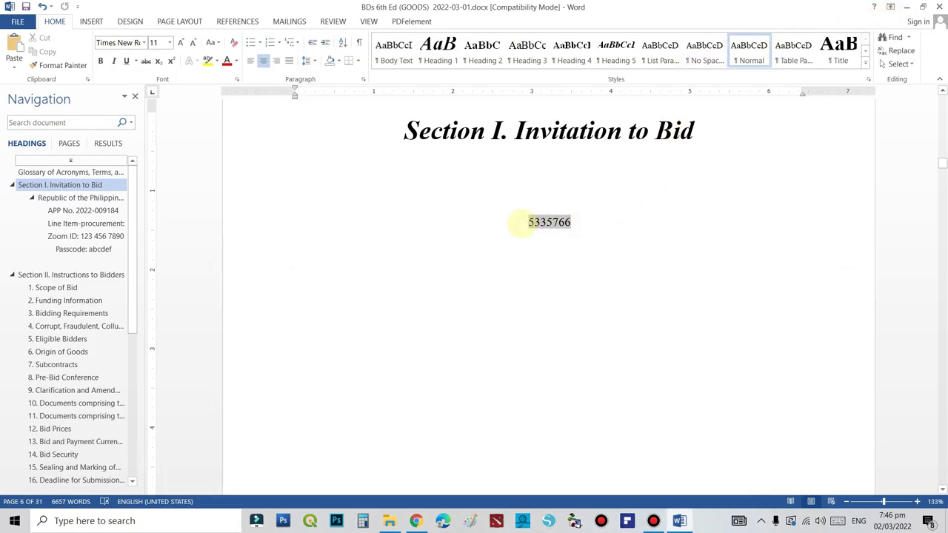
pyautogui.click(718, 249)
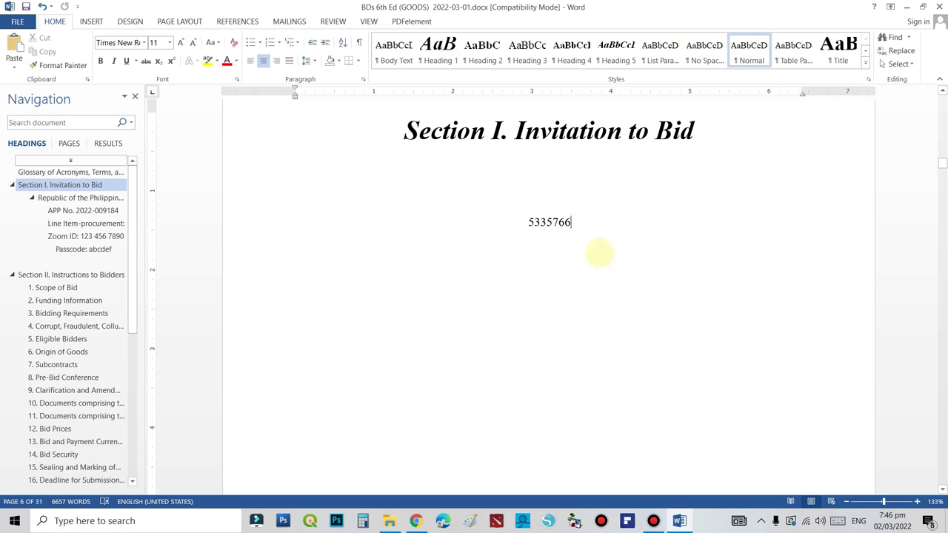
pyautogui.moveTo(415, 518)
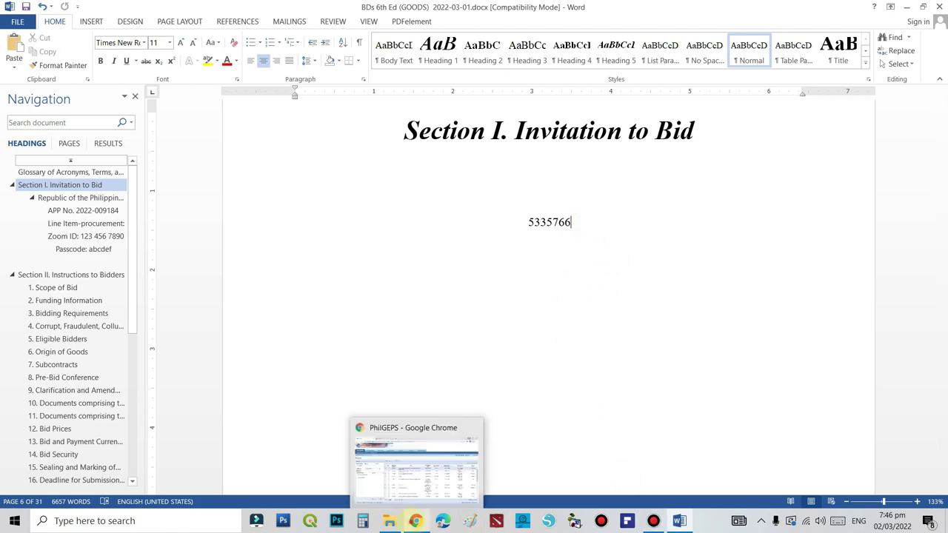
pyautogui.click(436, 494)
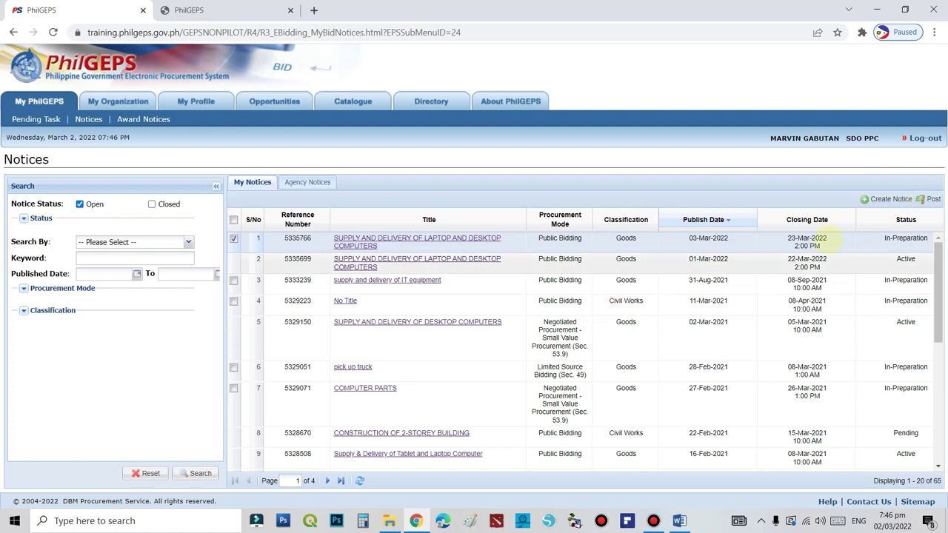
# Post notice 5335766, confirming the prompt and acknowledging the success message so it shows Pending
pyautogui.click(930, 199)
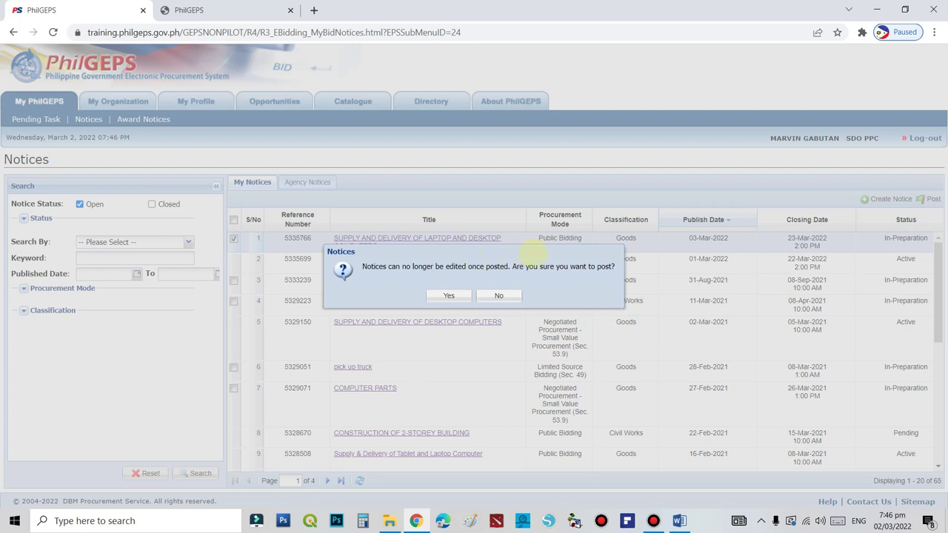
pyautogui.moveTo(533, 253)
pyautogui.mouseDown()
pyautogui.moveTo(482, 211)
pyautogui.moveTo(515, 251)
pyautogui.mouseUp()
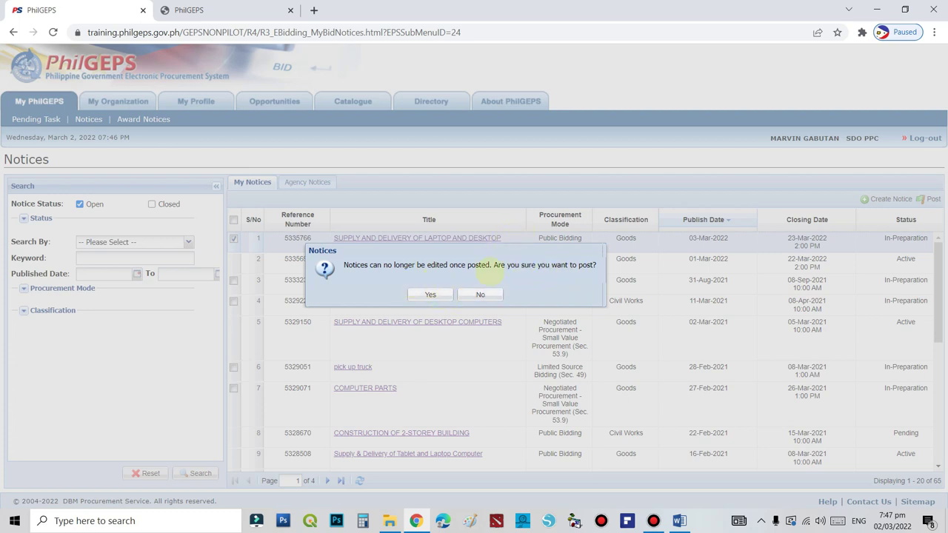
pyautogui.click(431, 294)
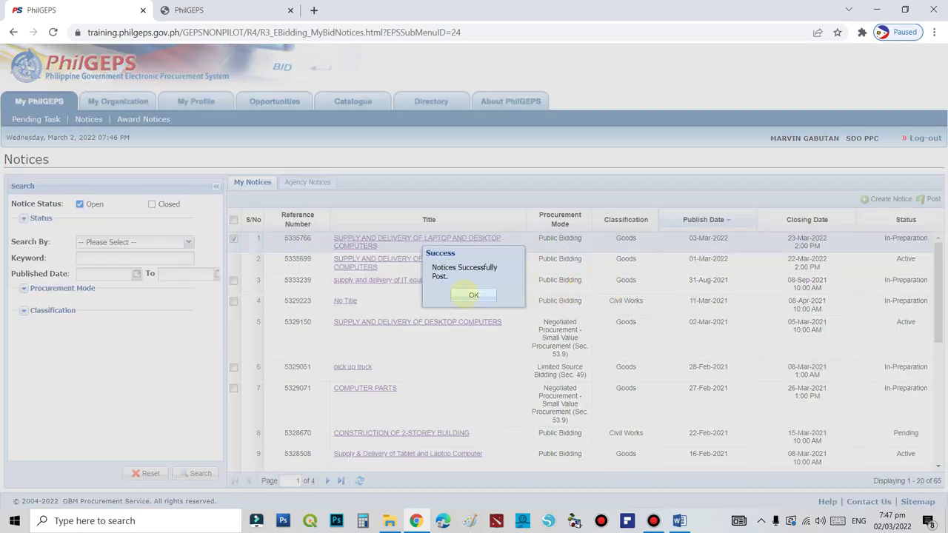
pyautogui.click(473, 294)
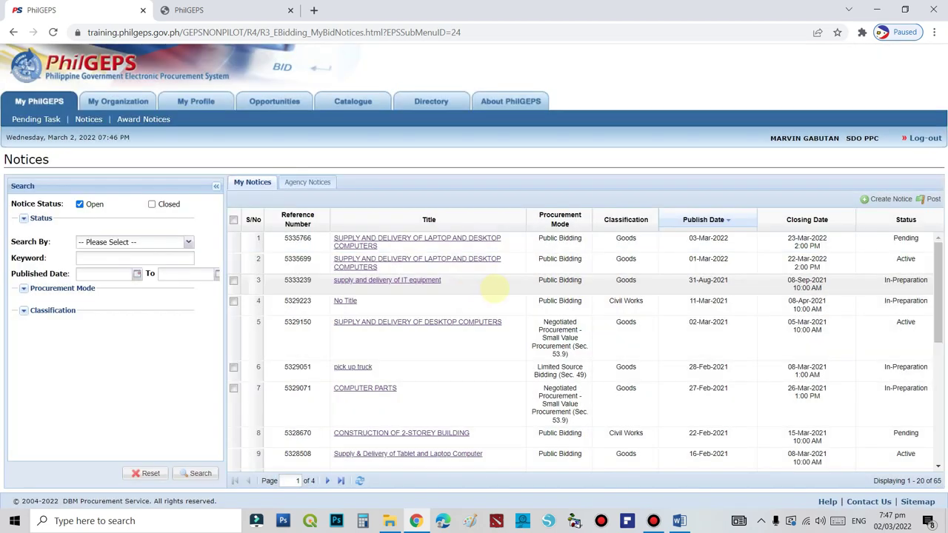